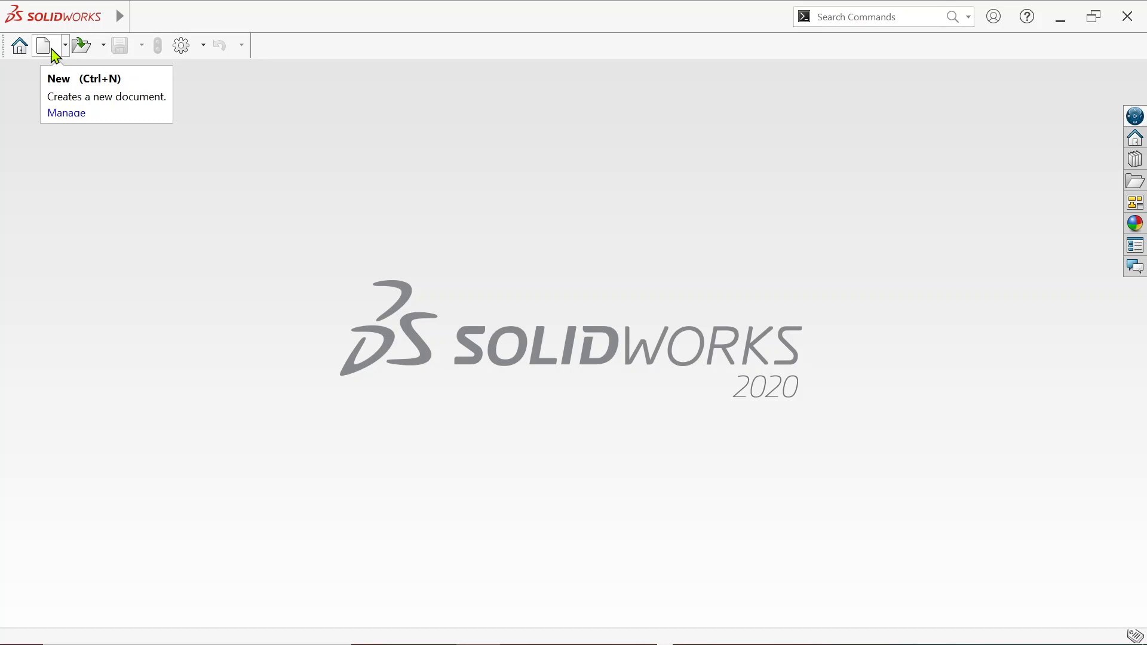
# Step: Create a new Part document and start a sketch on the Top Plane
pyautogui.click(54, 49)
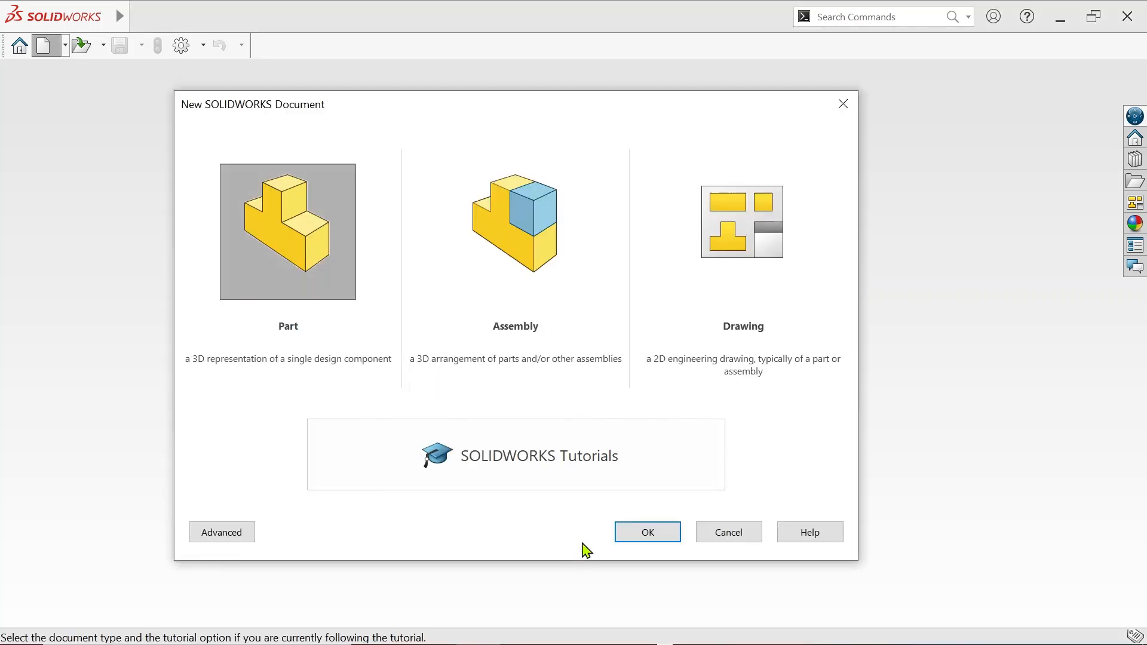
pyautogui.click(648, 532)
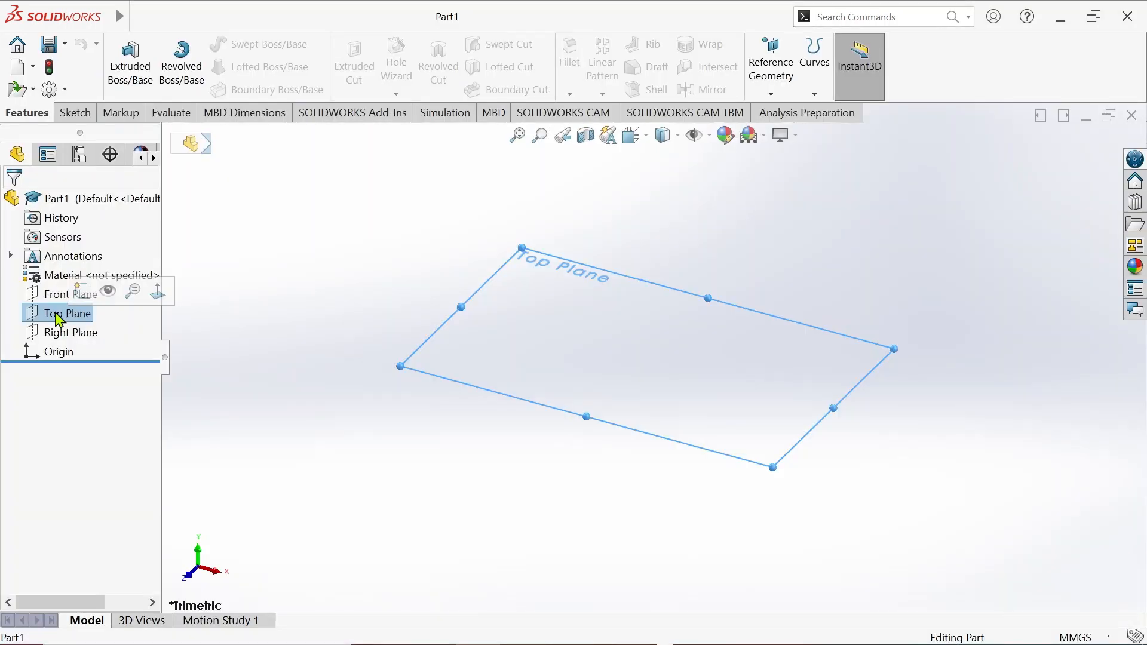
pyautogui.click(81, 292)
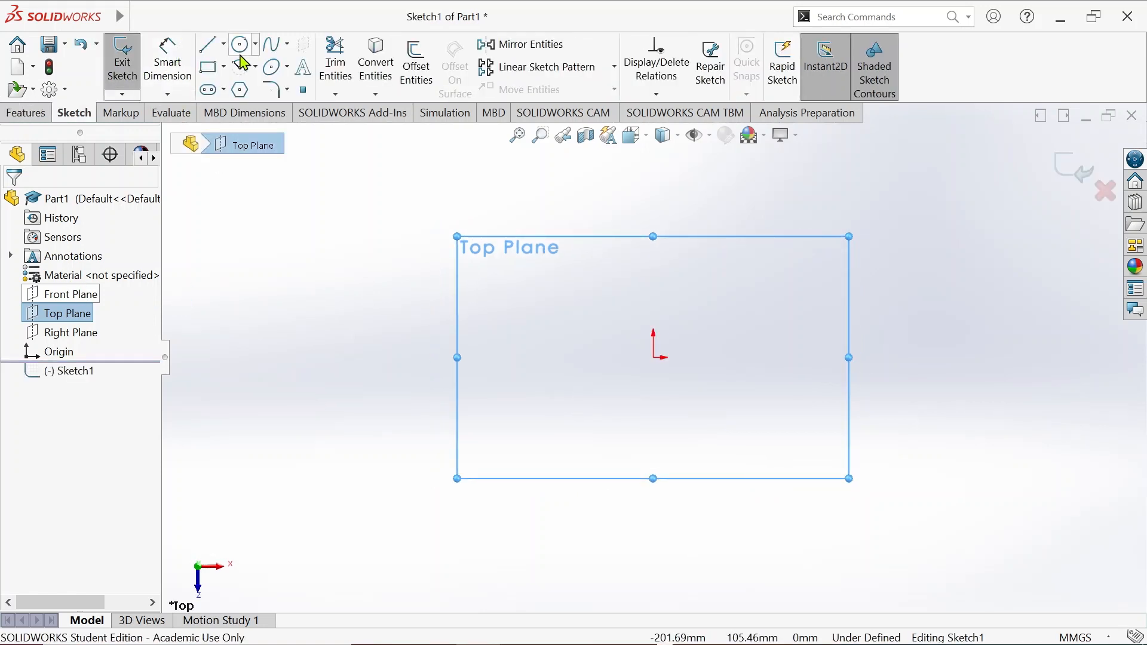
# Step: Draw a vertical centerline through the origin as the revolve axis
pyautogui.click(255, 44)
pyautogui.click(222, 66)
pyautogui.click(222, 44)
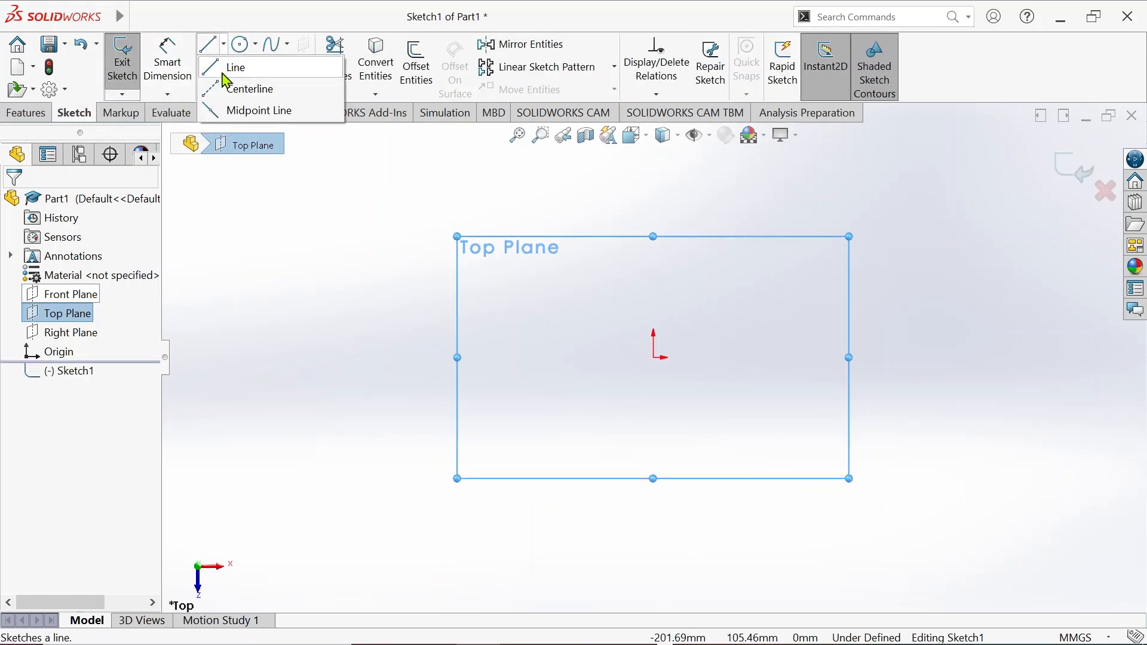
pyautogui.click(251, 84)
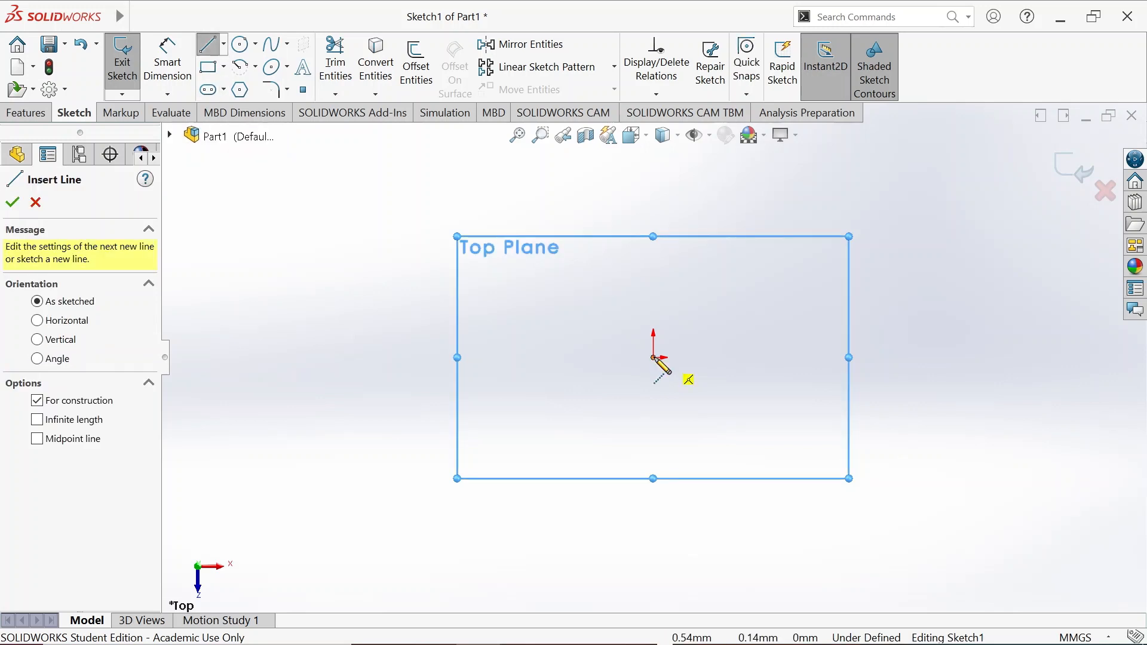
pyautogui.click(652, 357)
pyautogui.click(652, 391)
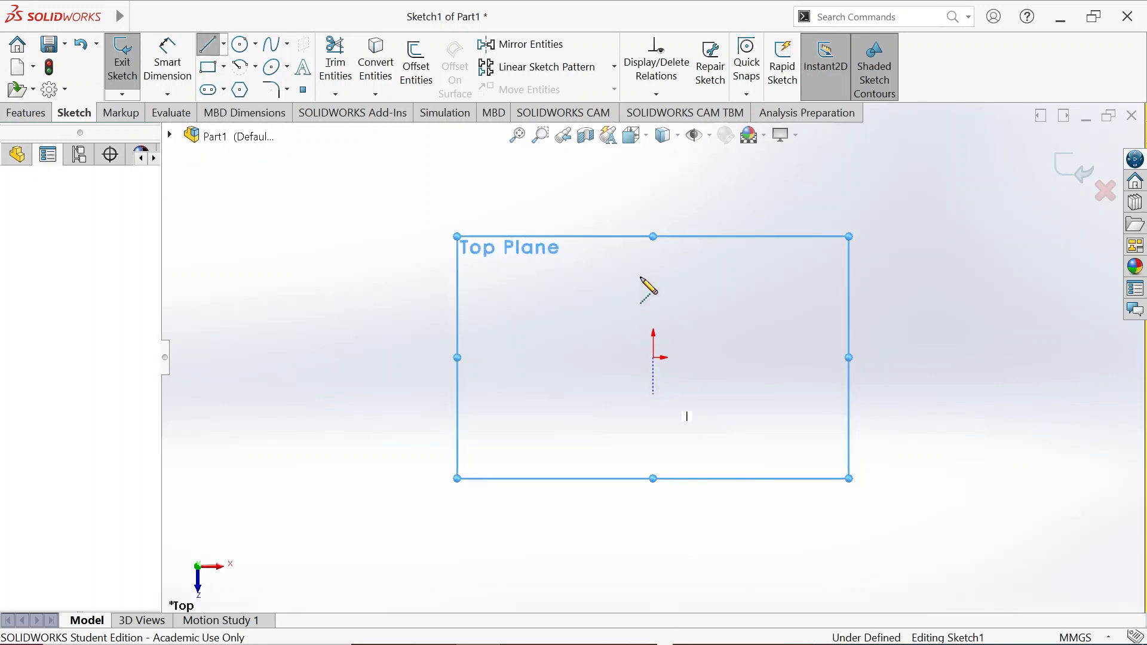
pyautogui.click(652, 187)
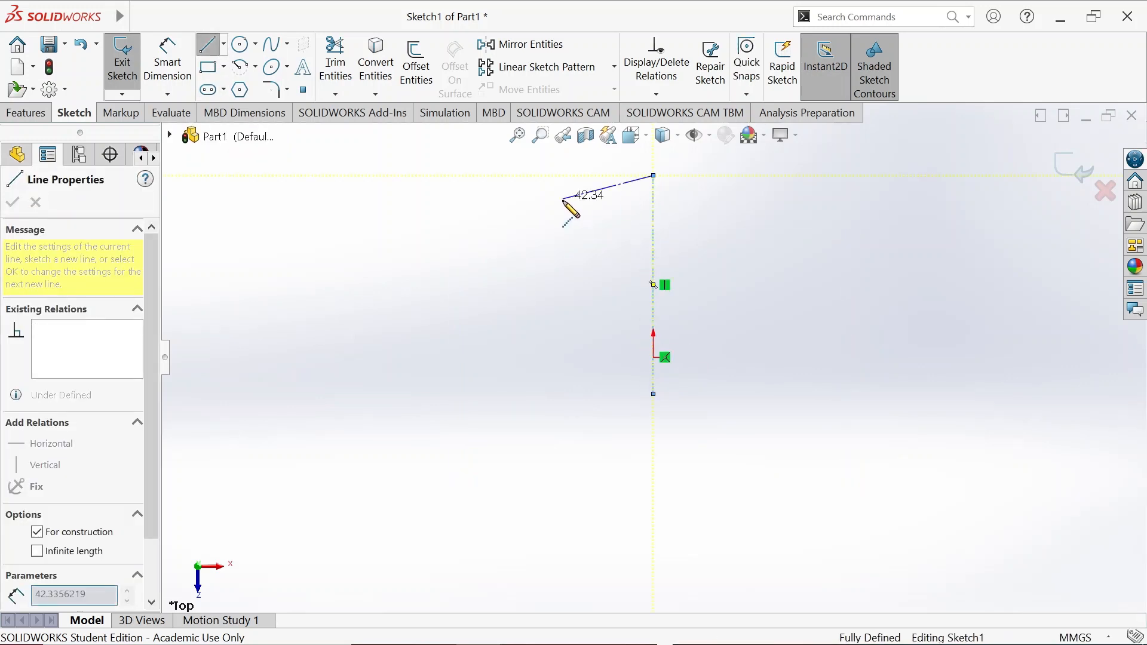
pyautogui.rightClick(564, 202)
pyautogui.click(607, 213)
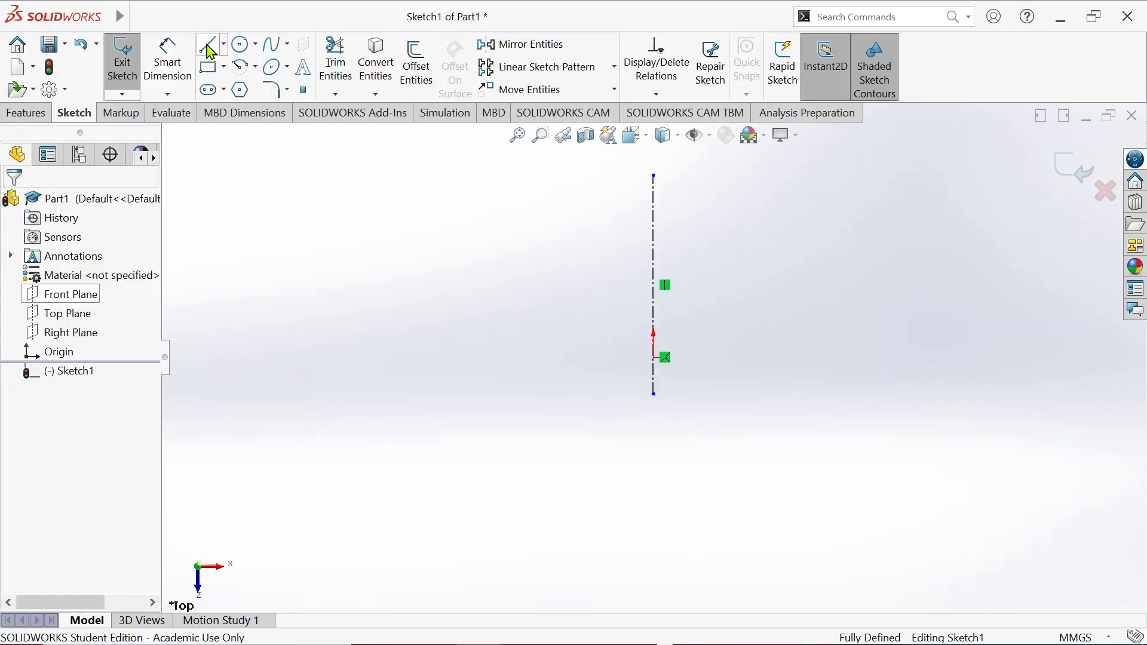
# Step: Sketch an open L-shaped outline right of the centerline, then box-select all its lines
pyautogui.click(217, 51)
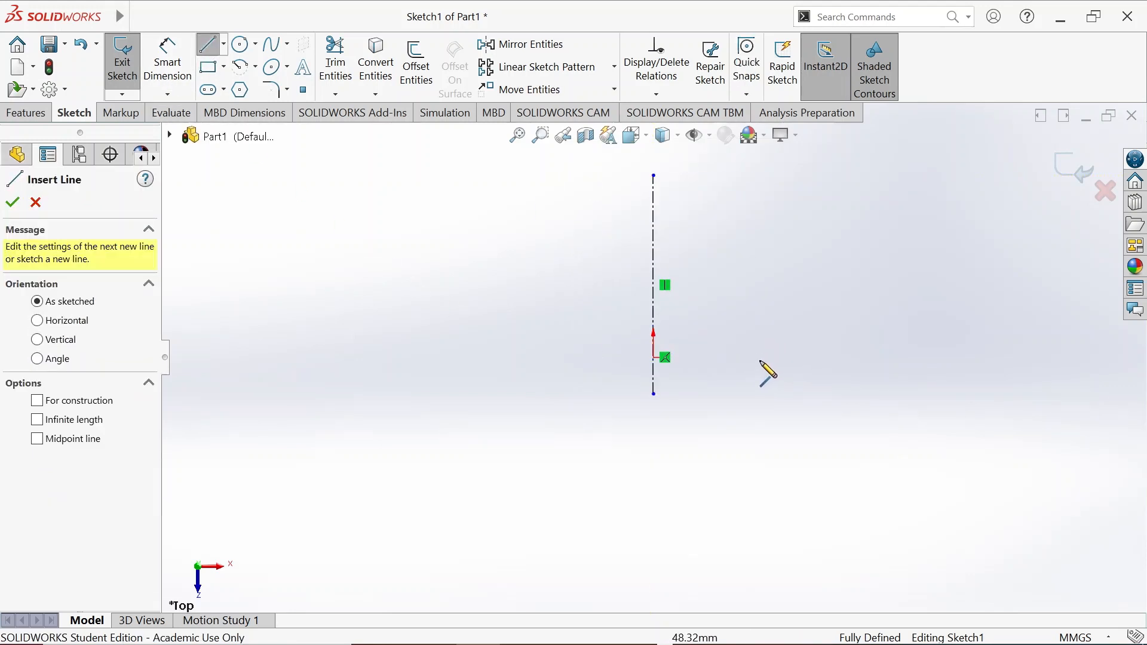
pyautogui.click(664, 357)
pyautogui.click(764, 360)
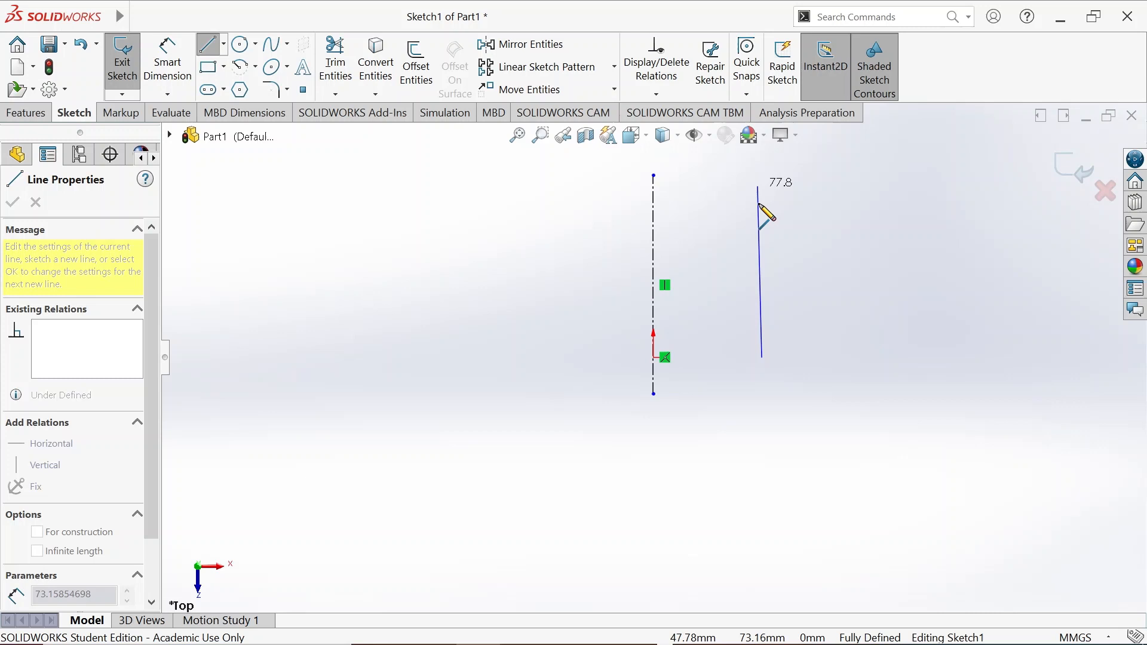
pyautogui.click(762, 206)
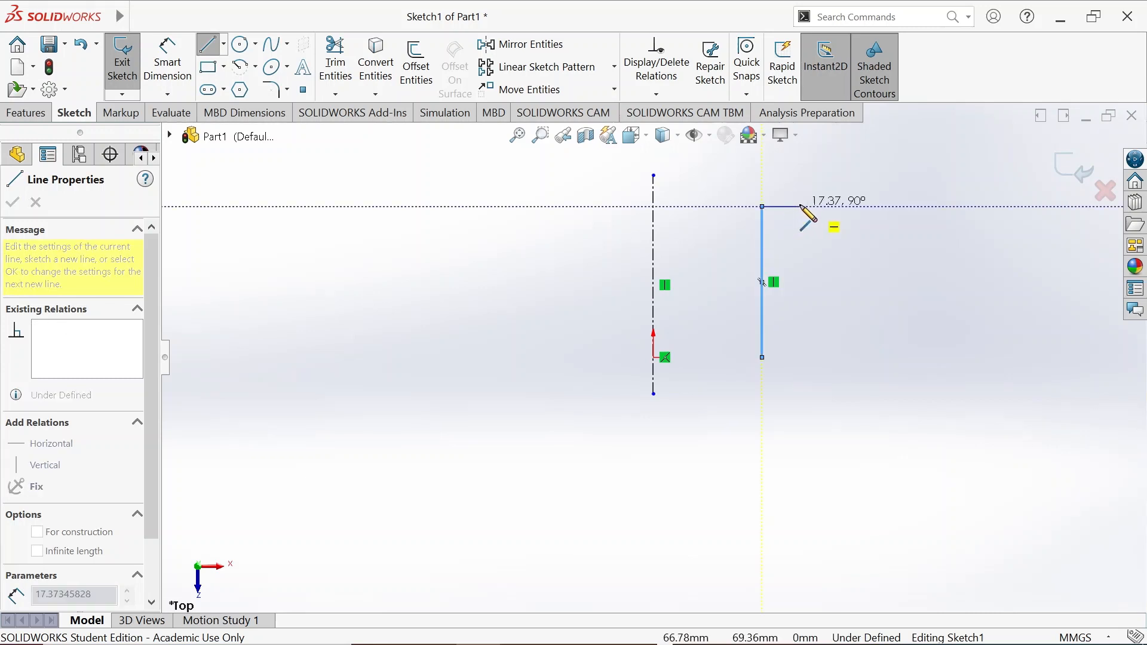
pyautogui.doubleClick(801, 206)
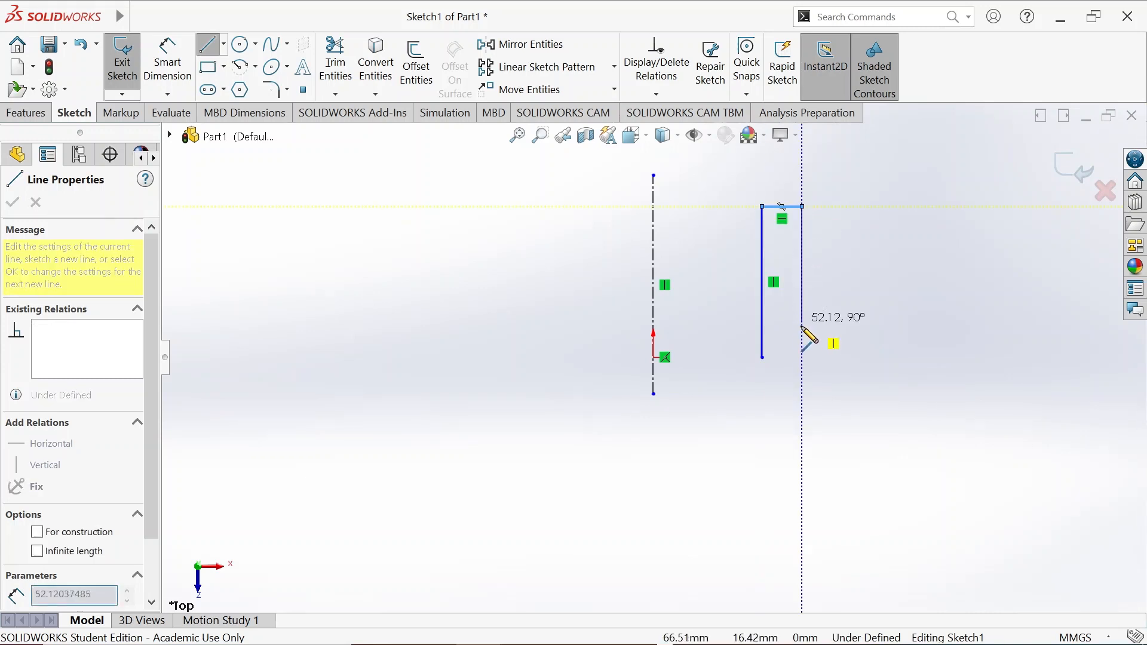
pyautogui.click(802, 325)
pyautogui.click(922, 326)
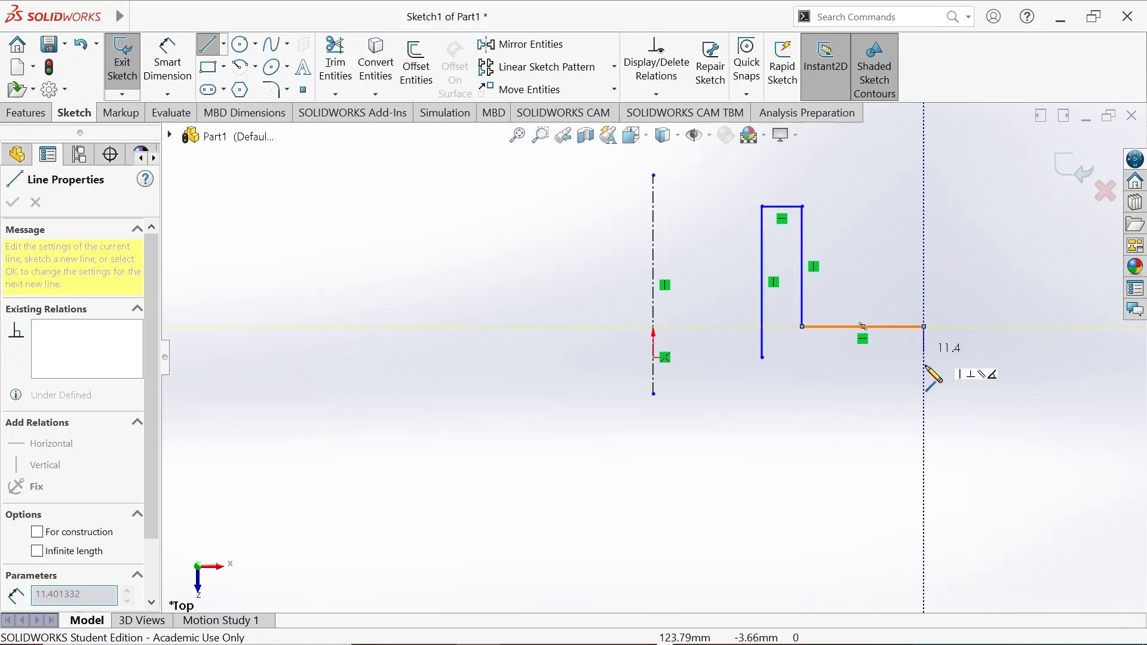
pyautogui.doubleClick(924, 365)
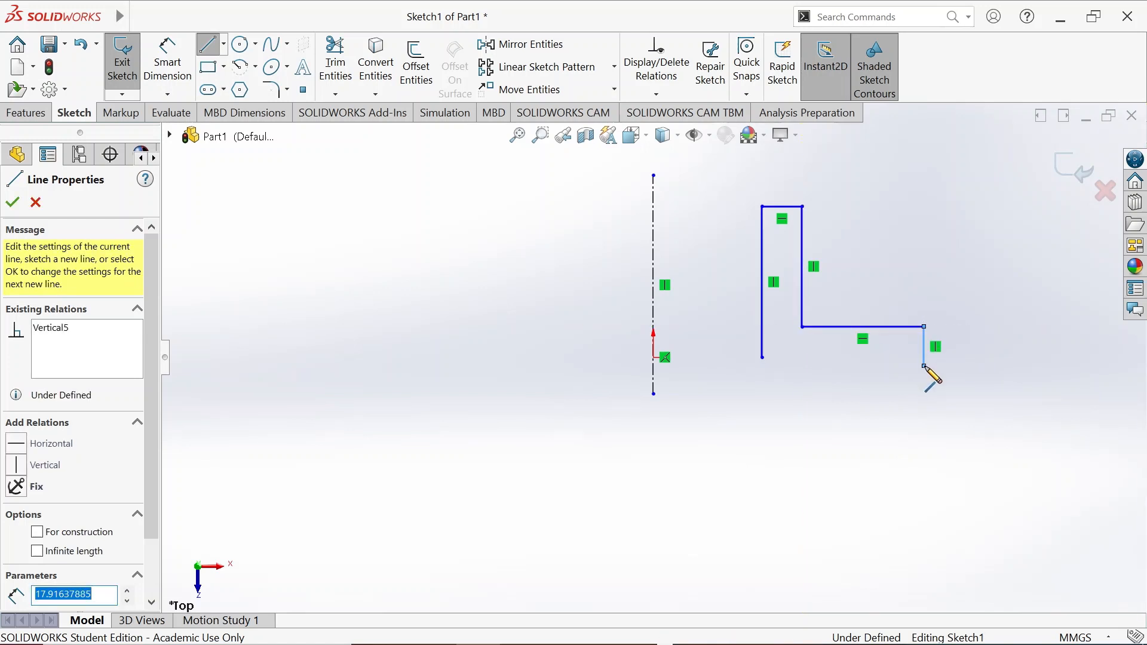
pyautogui.press('Escape')
pyautogui.press('Escape')
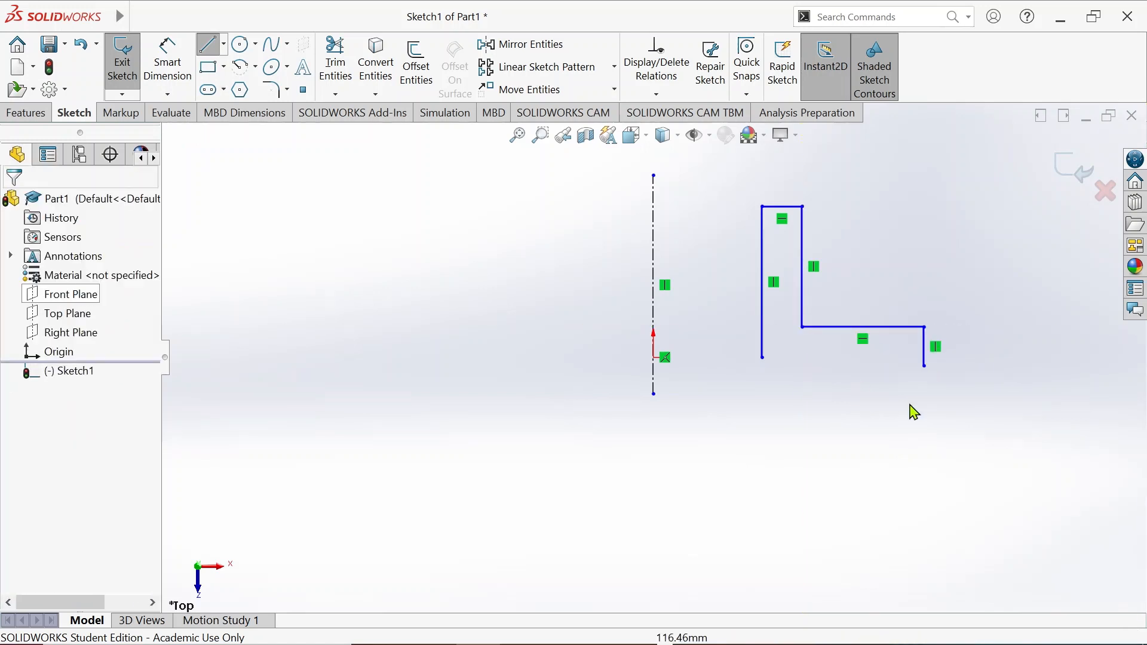
pyautogui.moveTo(945, 405); pyautogui.dragTo(716, 183)
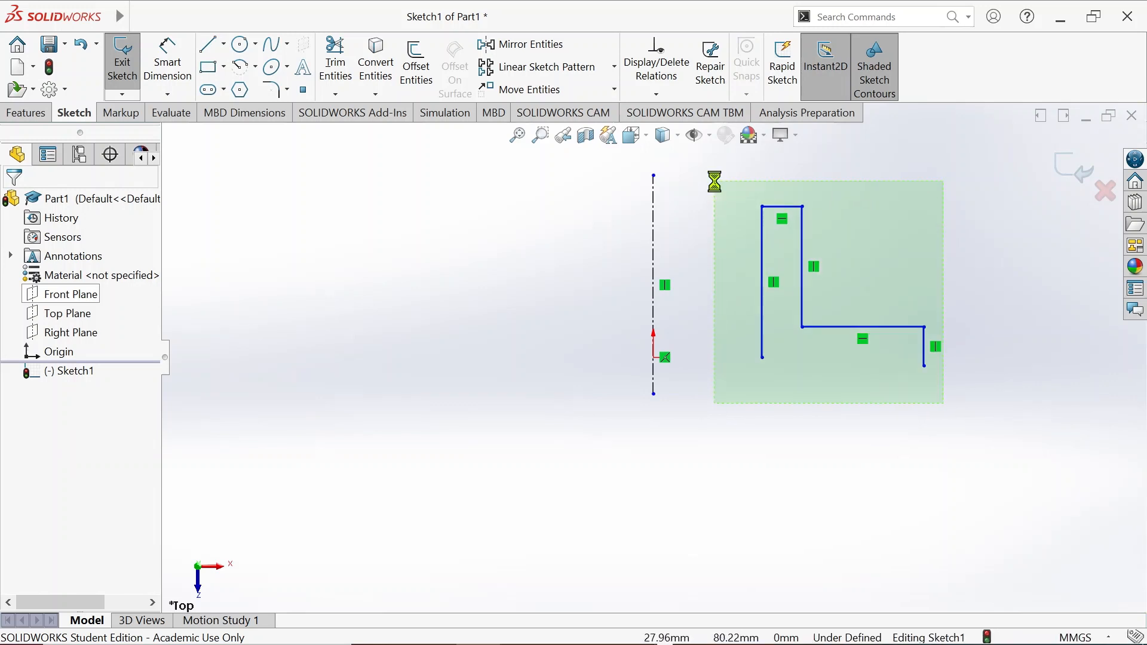
# Step: Delete the open L-shaped lines and return to the Line tool
pyautogui.press('Delete')
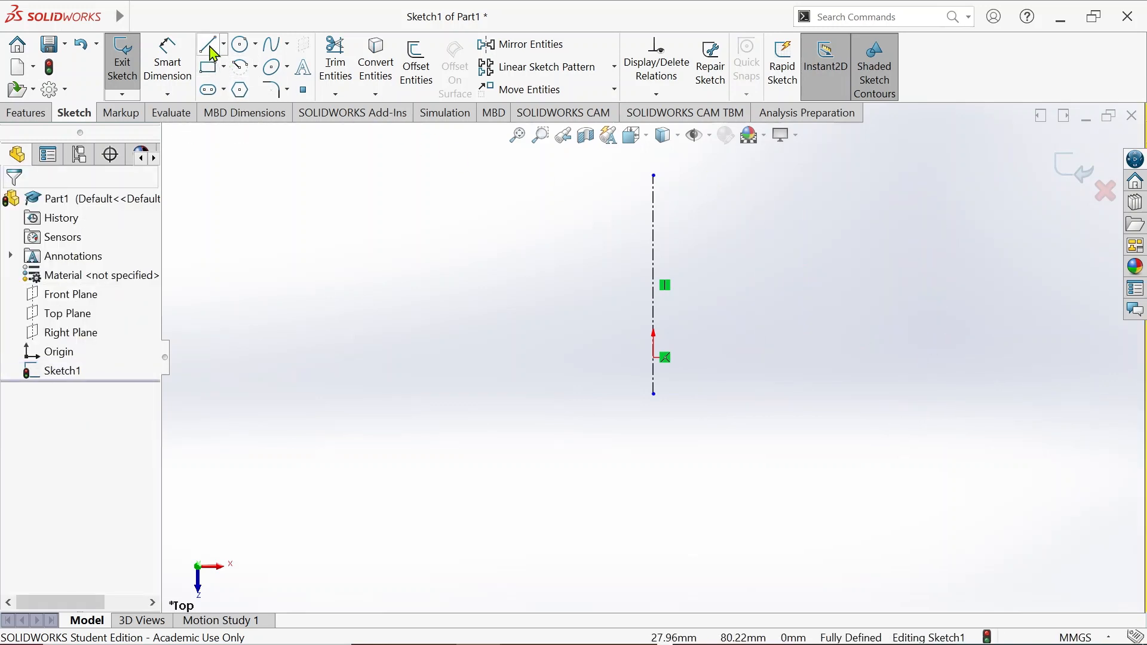
pyautogui.click(208, 44)
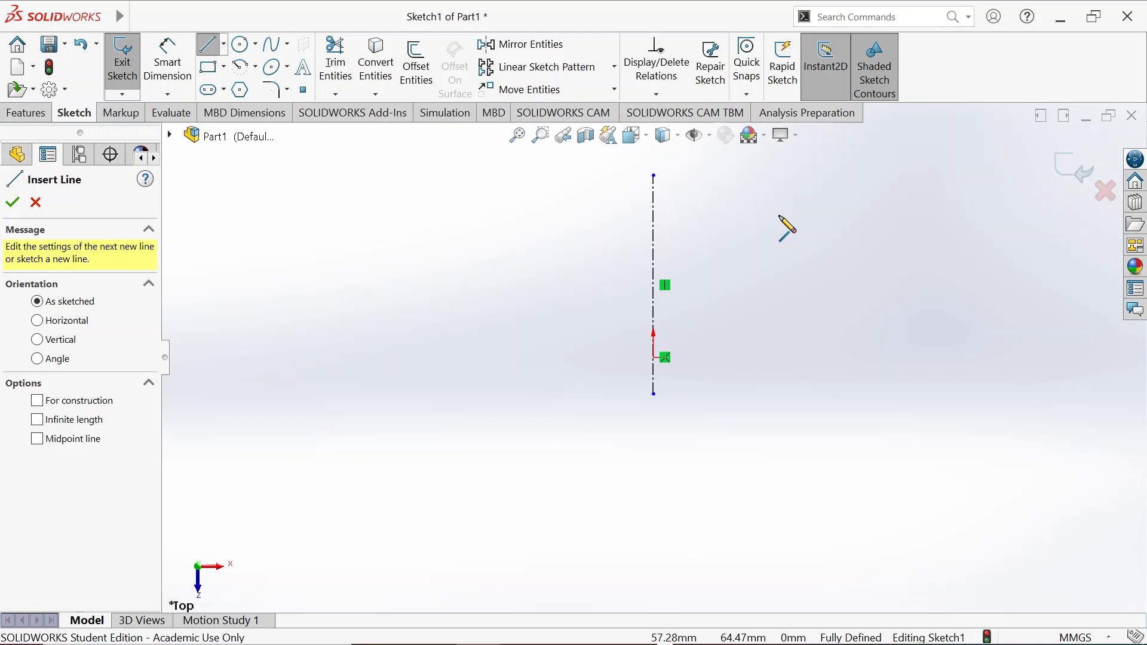
pyautogui.press('Escape')
# Step: Draw a closed six-line L-shaped profile right of the centerline, starting at origin level
pyautogui.click(781, 357)
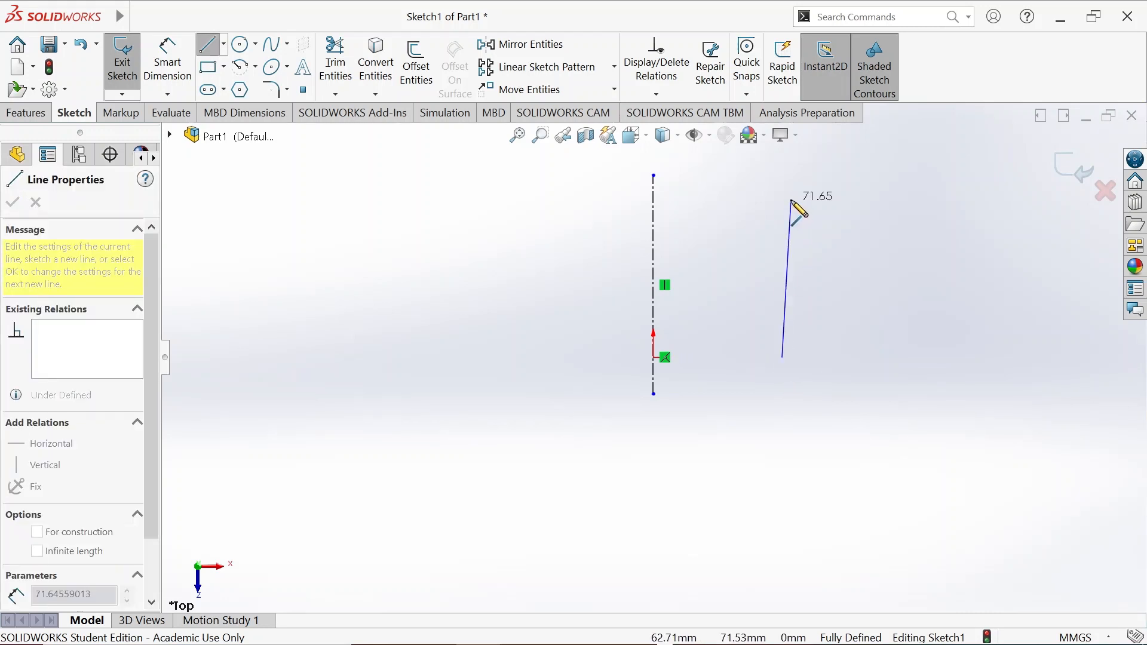
pyautogui.click(782, 201)
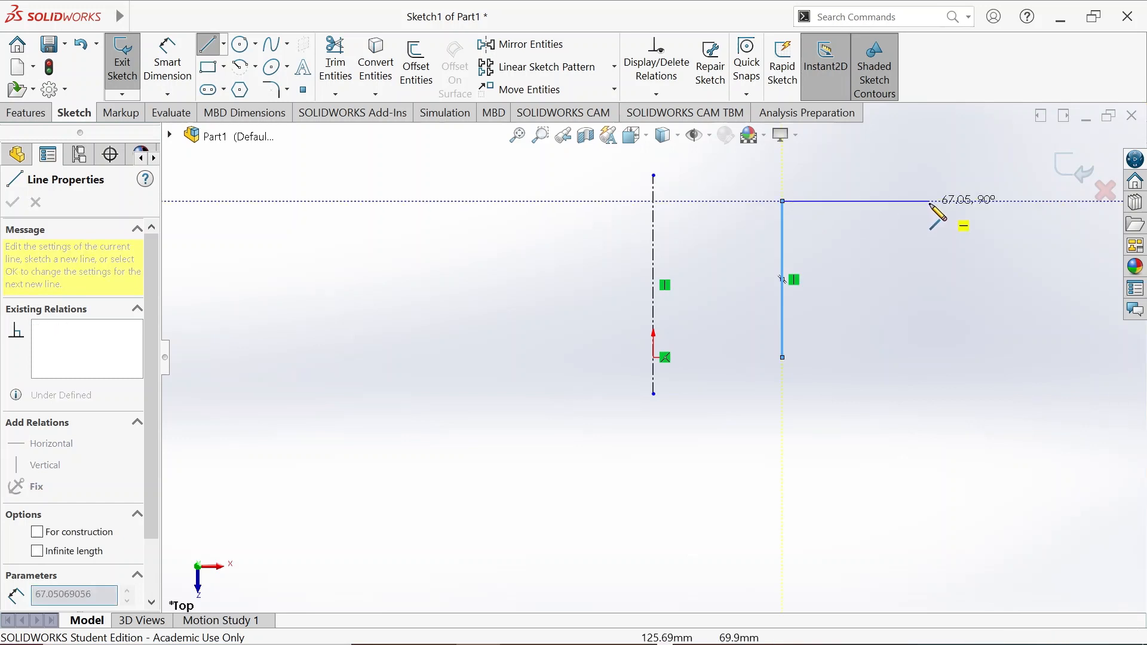
pyautogui.click(932, 200)
pyautogui.click(933, 247)
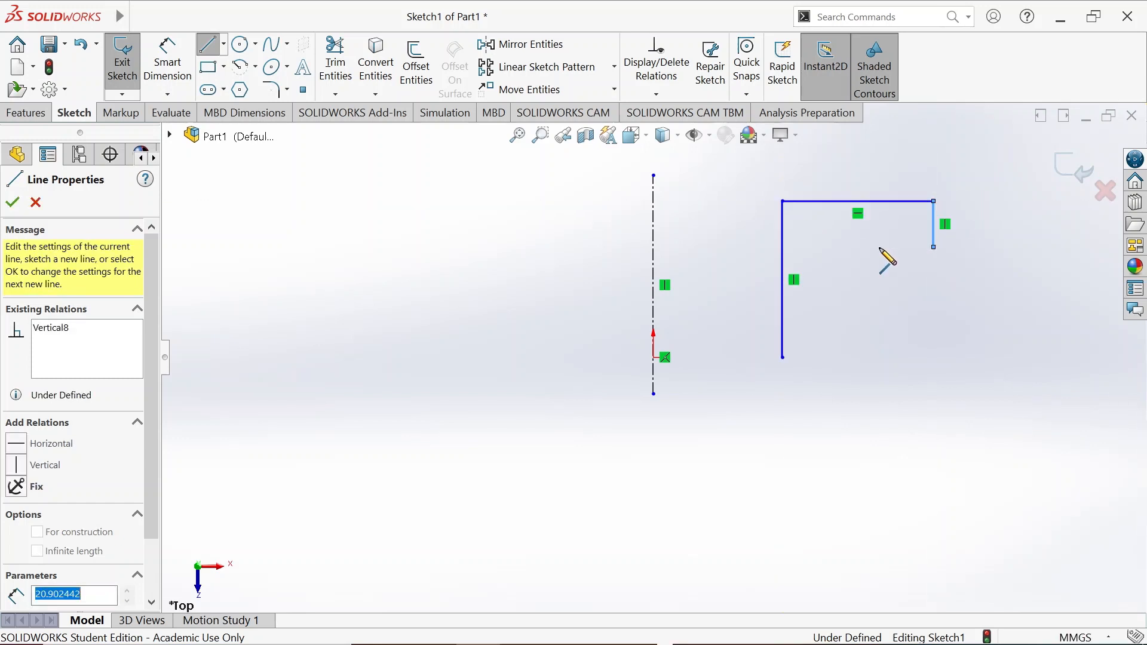
pyautogui.click(836, 247)
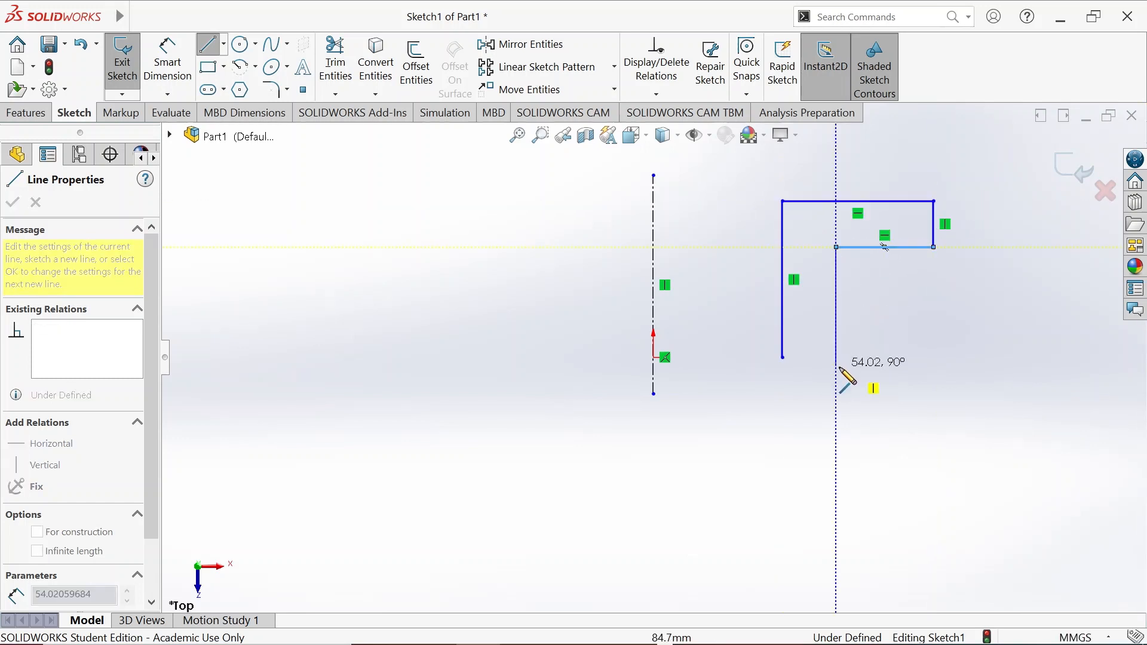
pyautogui.click(836, 356)
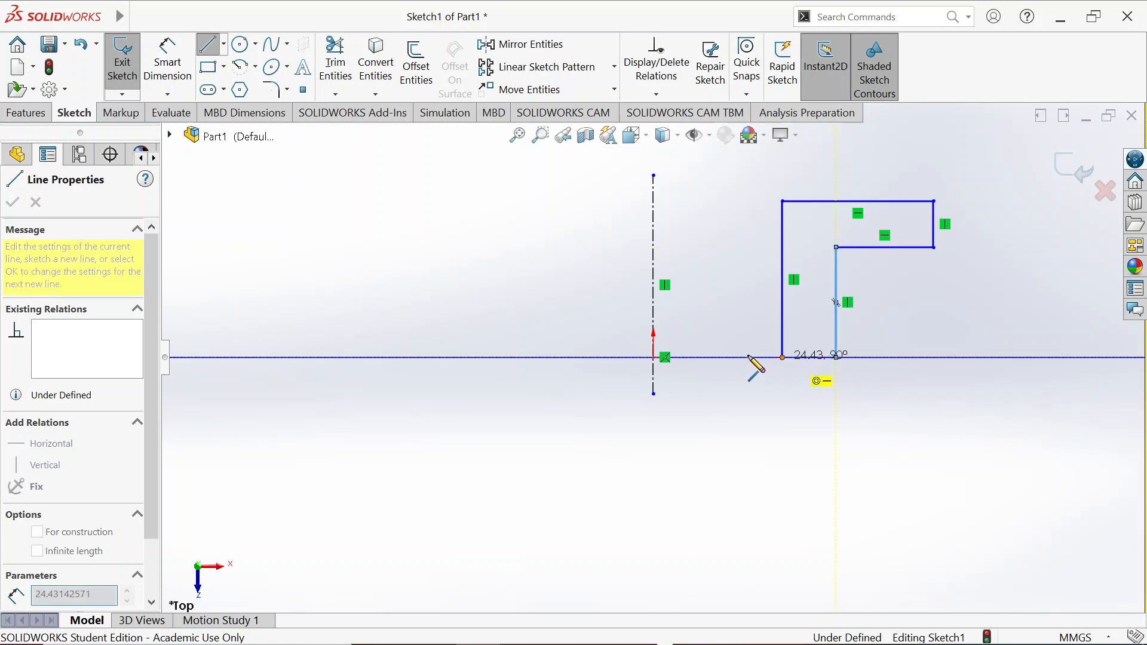
pyautogui.click(781, 356)
pyautogui.press('Escape')
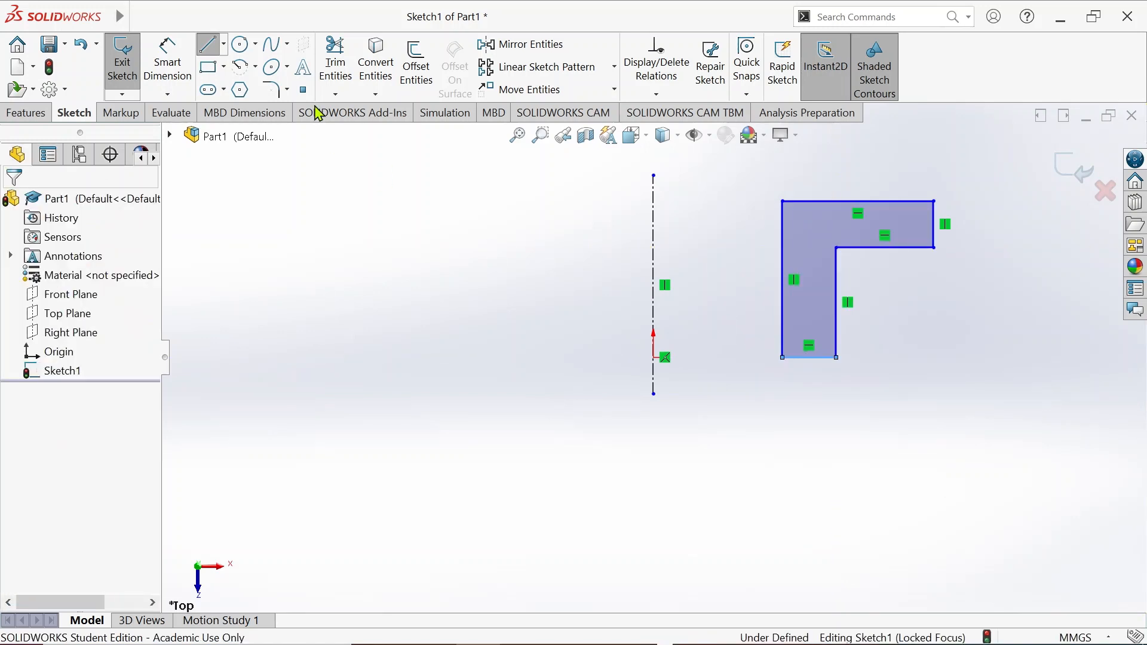
# Step: Round three corners of the L profile with 0.12 in sketch fillets
pyautogui.click(271, 90)
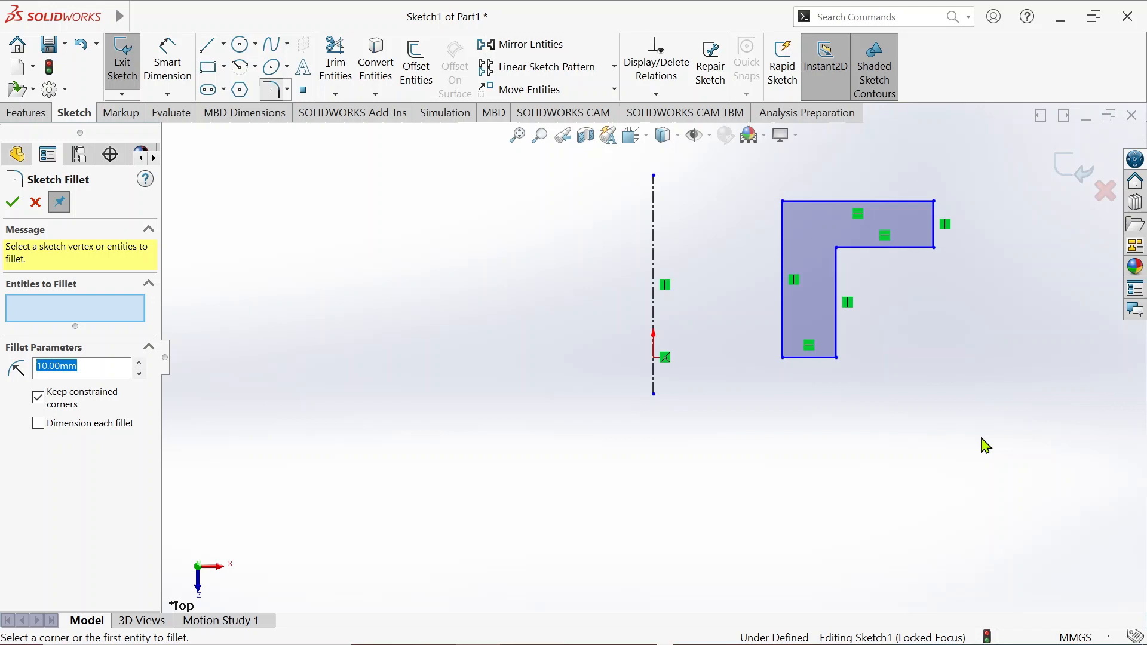
pyautogui.click(833, 358)
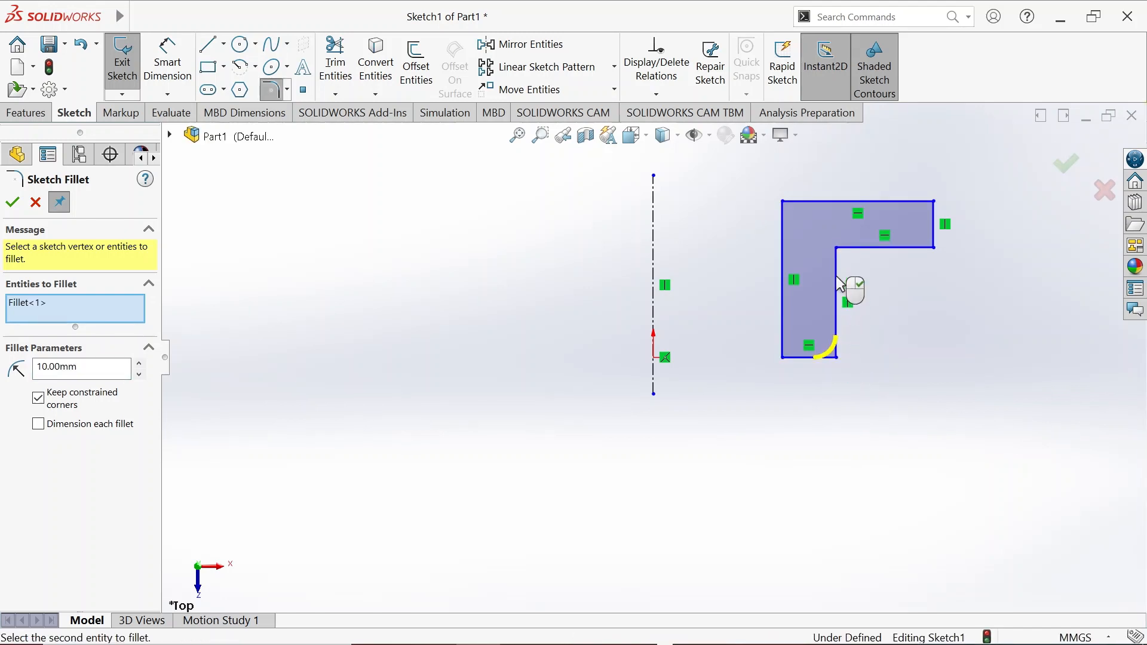
pyautogui.click(839, 249)
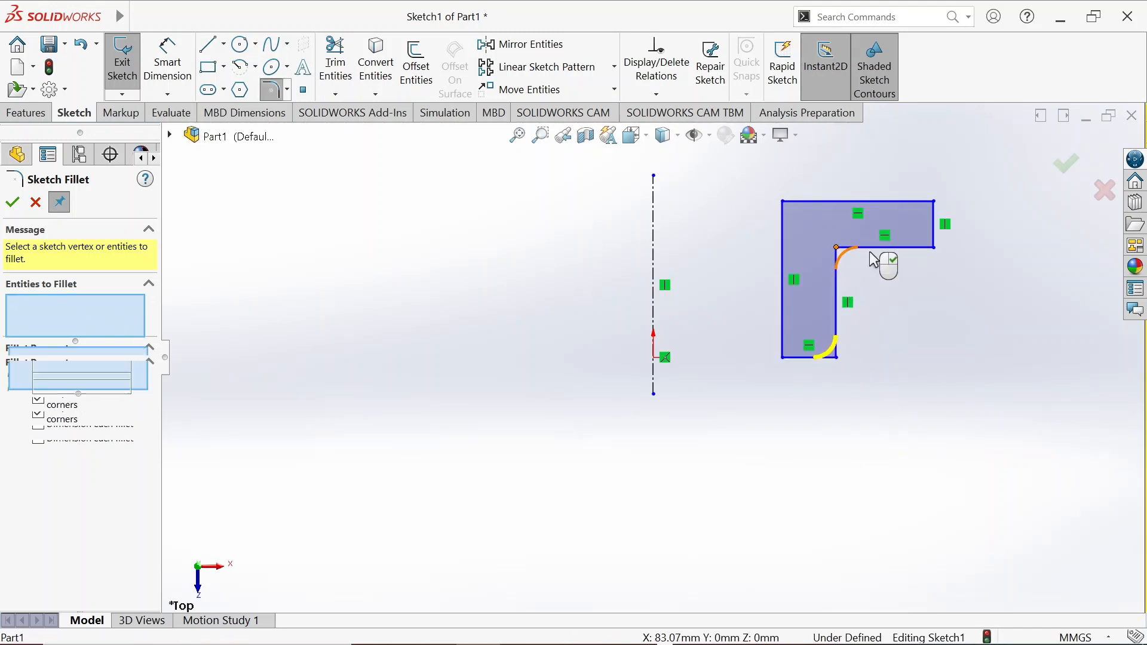
pyautogui.click(936, 254)
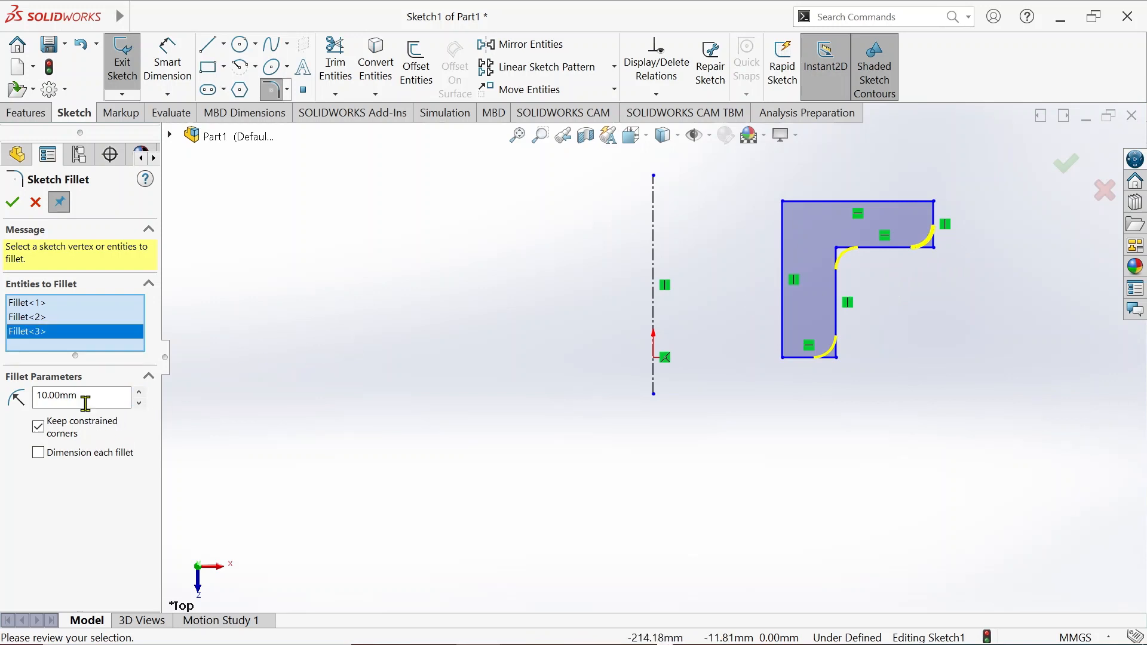
pyautogui.moveTo(85, 394); pyautogui.dragTo(27, 394)
pyautogui.write('.')
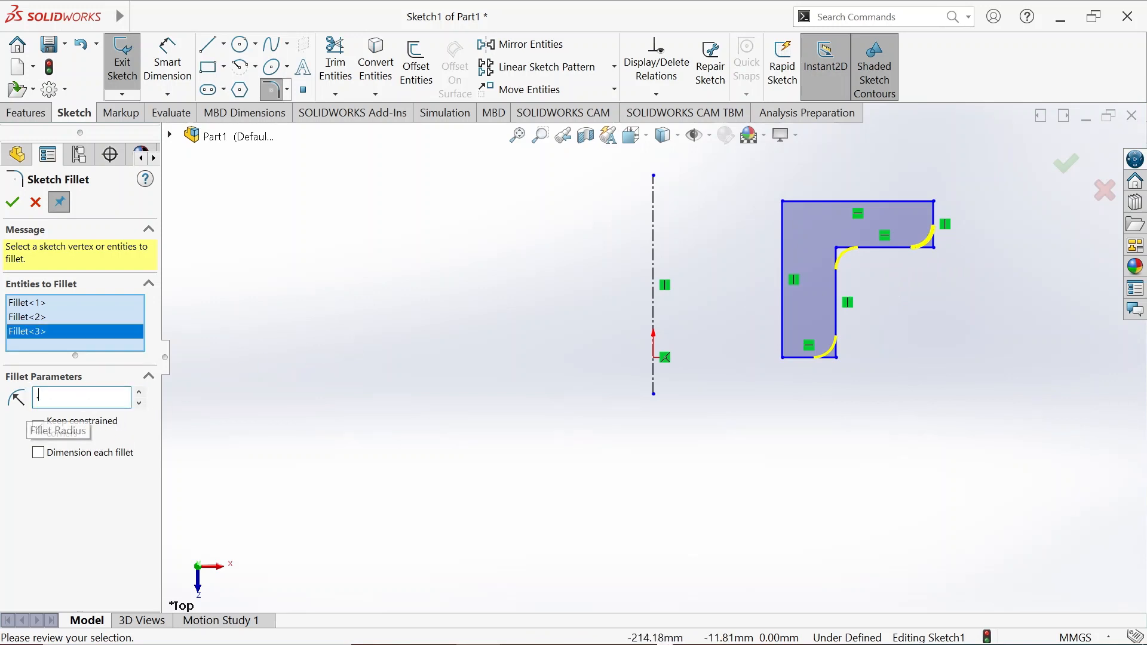
pyautogui.write('12')
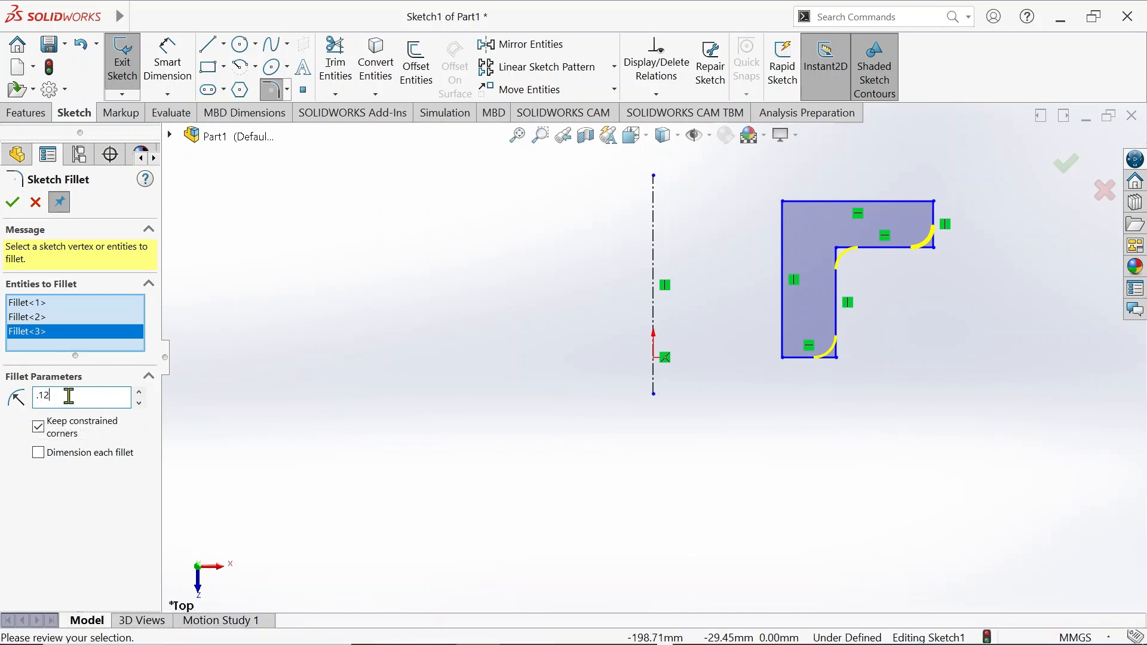
pyautogui.write('in')
pyautogui.press('Return')
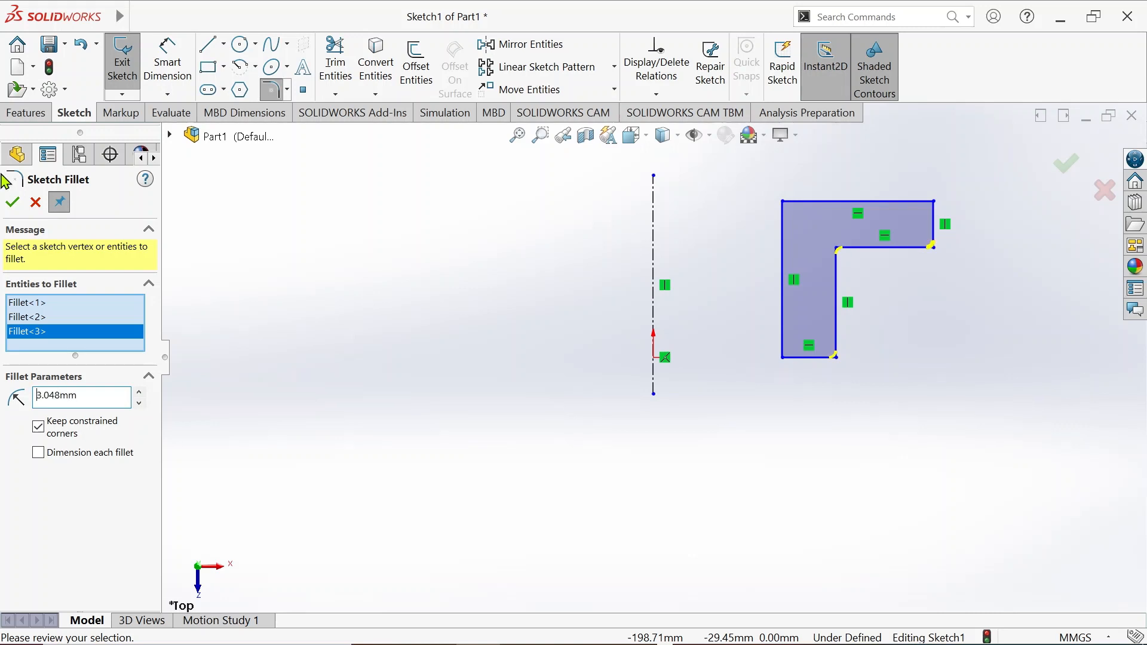
pyautogui.click(11, 202)
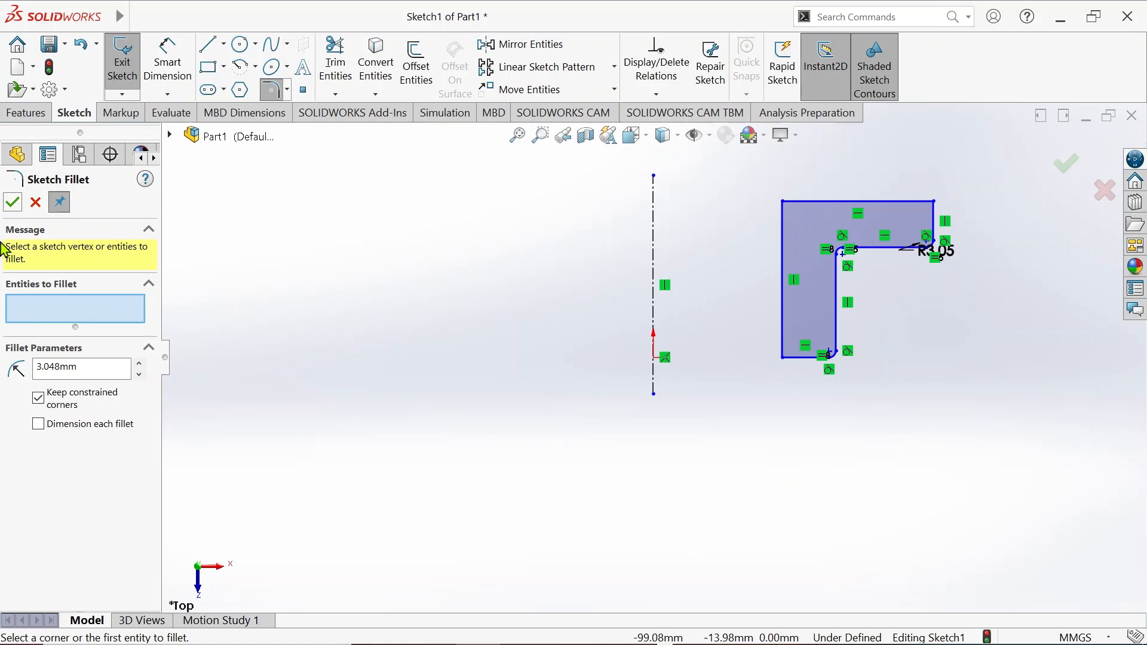
pyautogui.press('Escape')
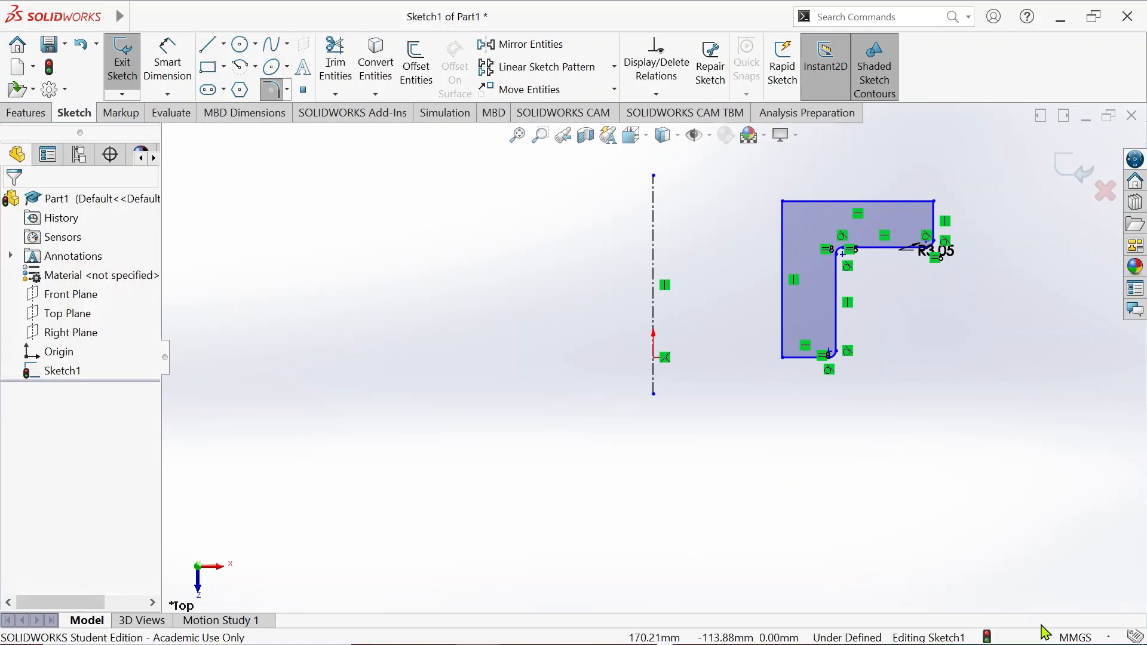
# Step: Switch the document units to IPS (inches) and exit the sketch
pyautogui.click(1076, 638)
pyautogui.click(1046, 585)
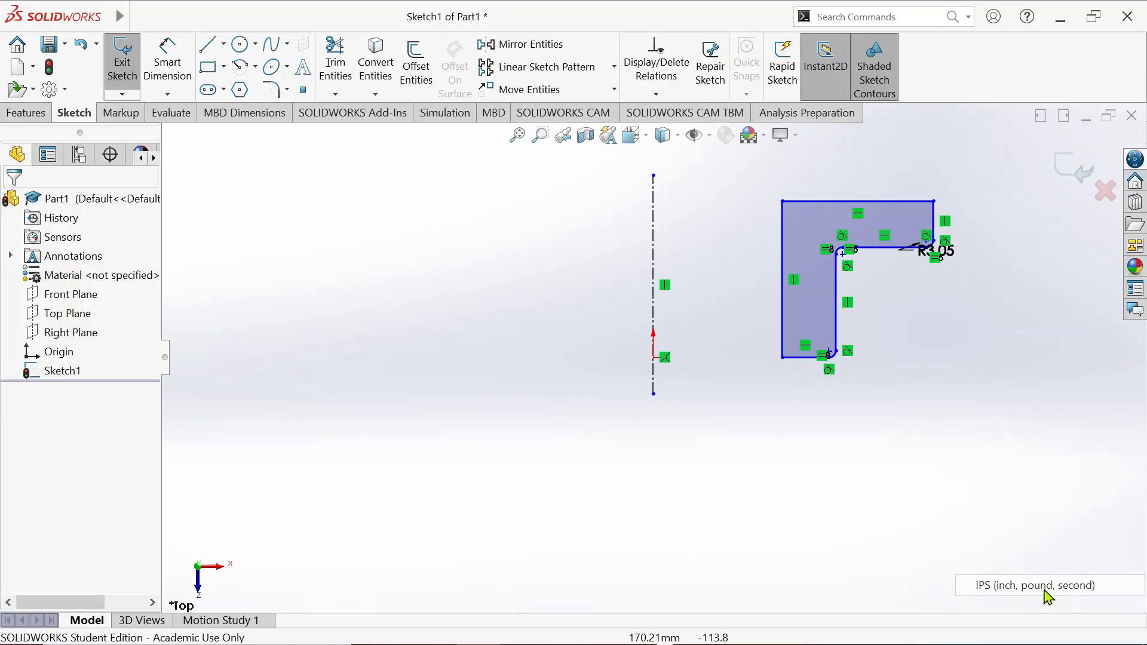
pyautogui.hotkey('ctrl', 'q')
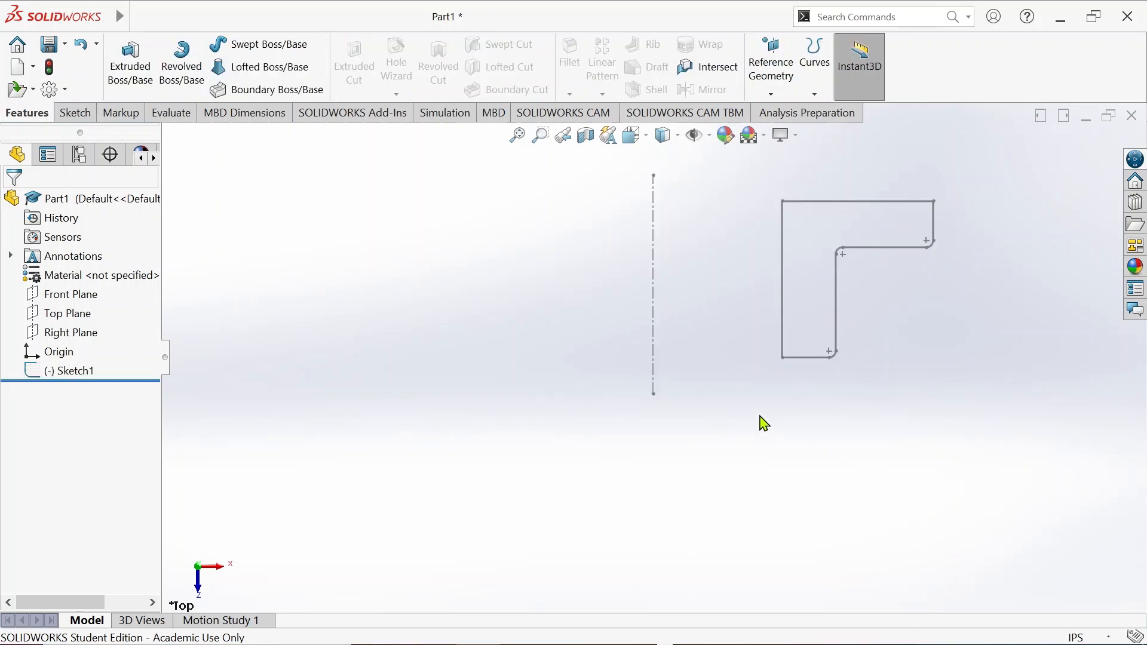
# Step: Reopen Sketch1 for editing and start Smart Dimension
pyautogui.rightClick(71, 370)
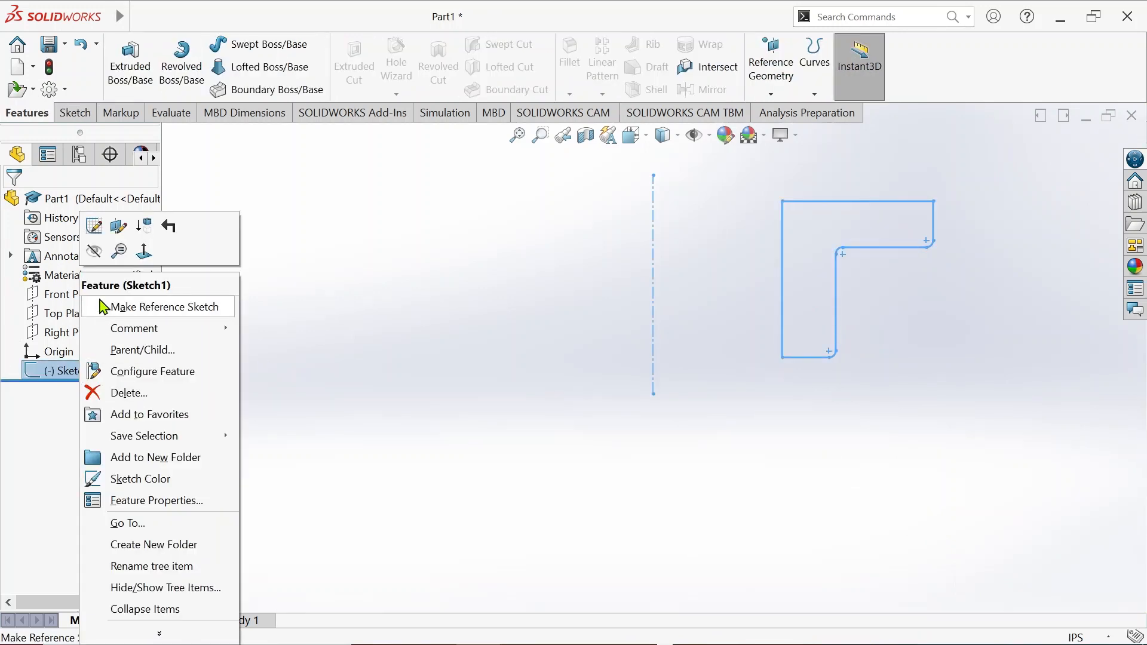
pyautogui.click(95, 227)
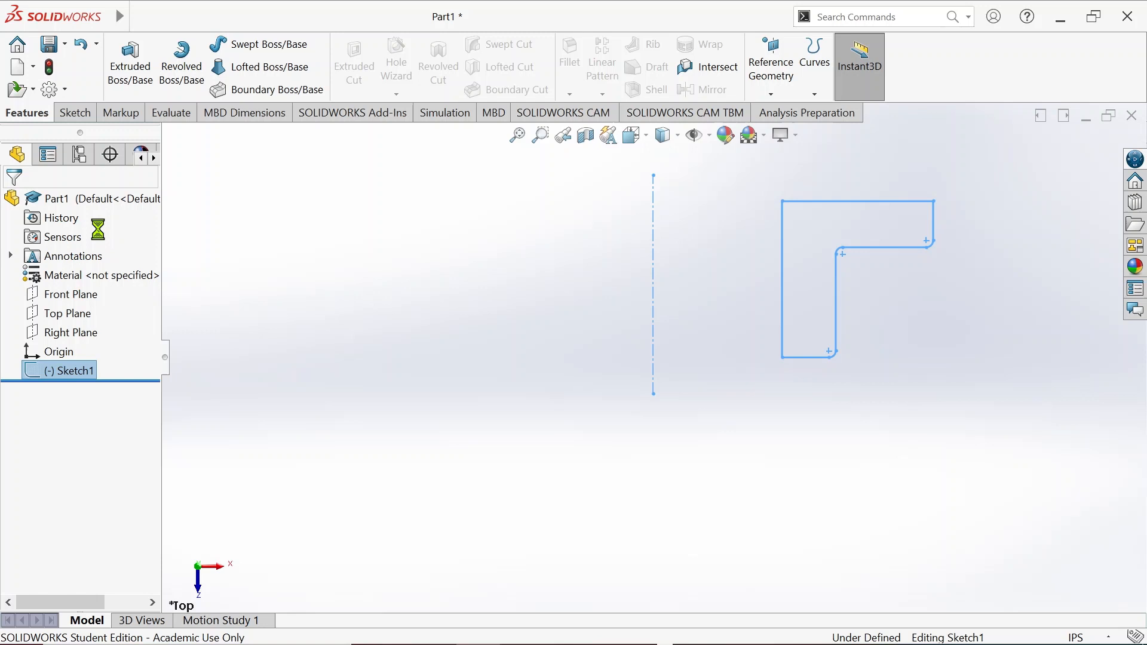
pyautogui.click(167, 62)
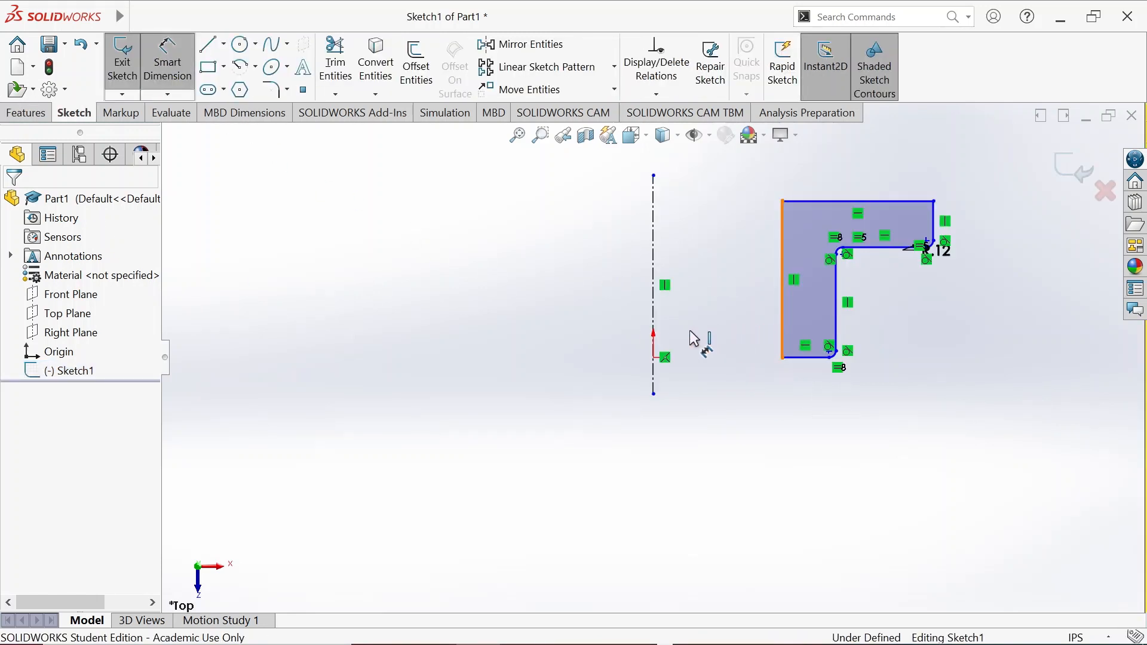
# Step: Add a diameter dimension from the centerline to the left edge and open it for editing
pyautogui.click(656, 320)
pyautogui.click(657, 316)
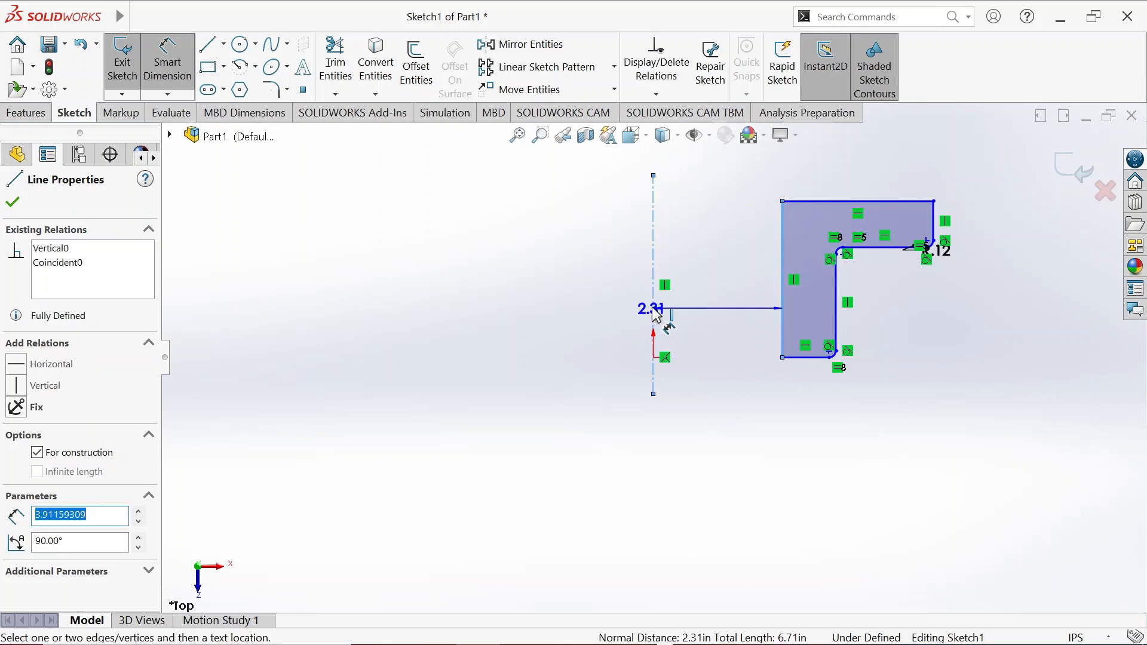
pyautogui.moveTo(657, 313); pyautogui.dragTo(741, 296)
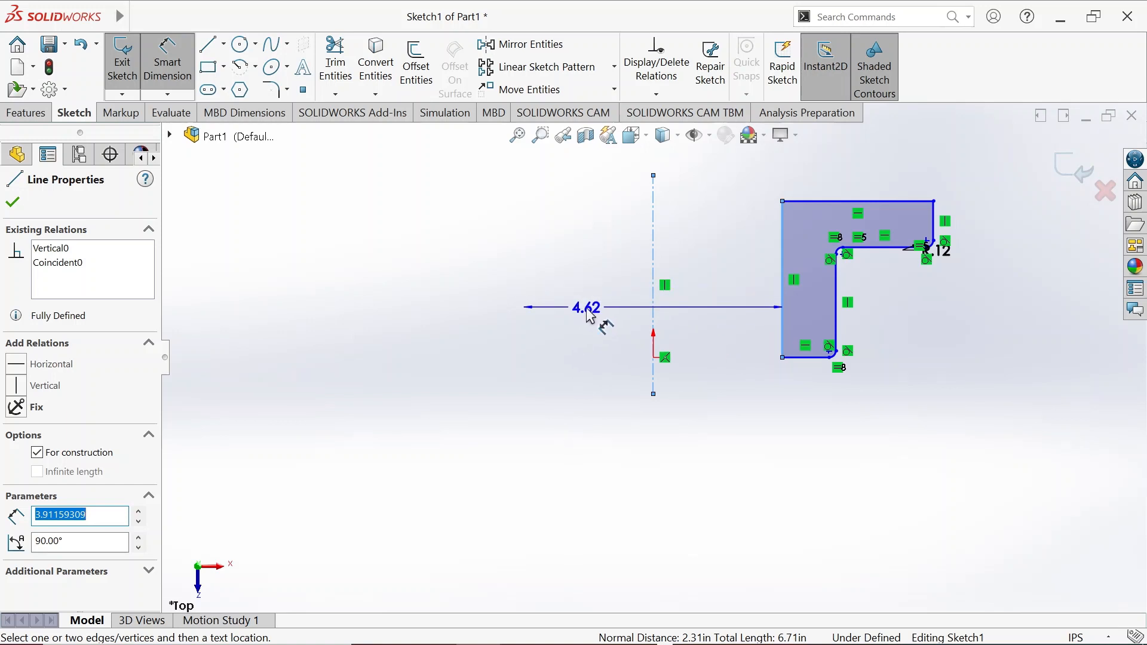
pyautogui.click(601, 321)
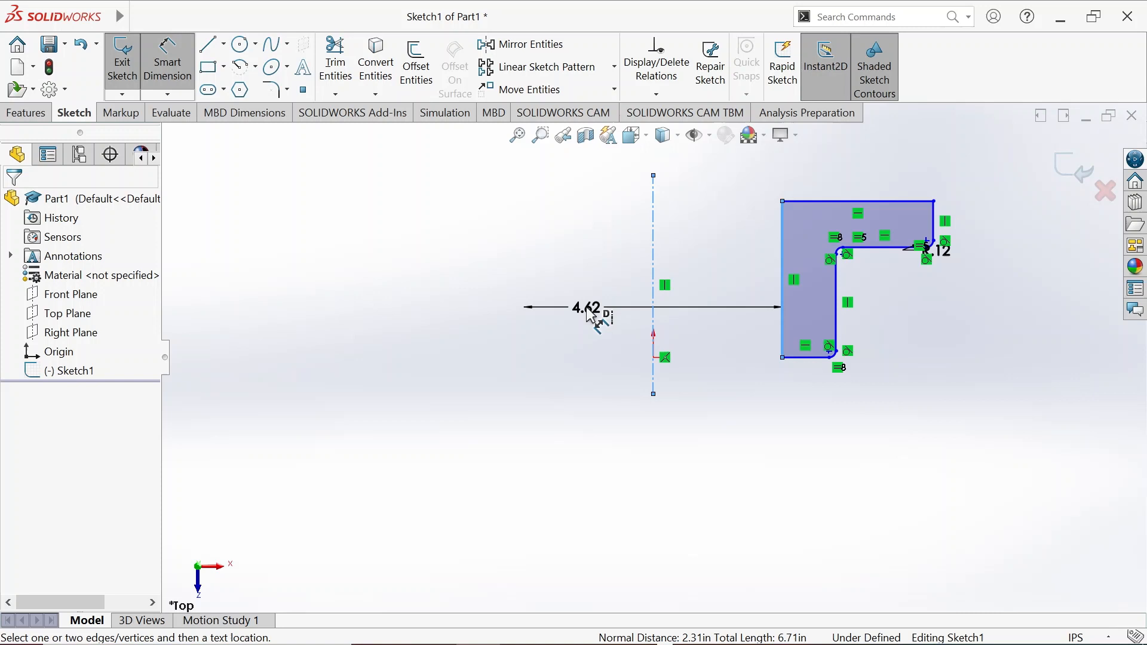
pyautogui.doubleClick(587, 309)
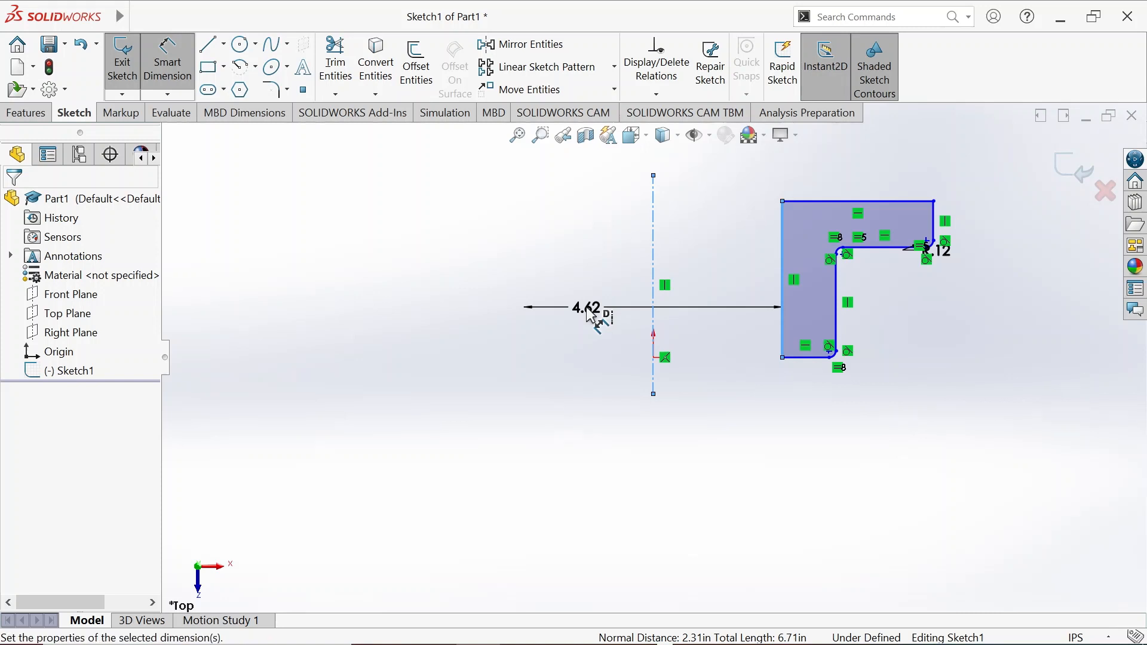
pyautogui.write('1.5')
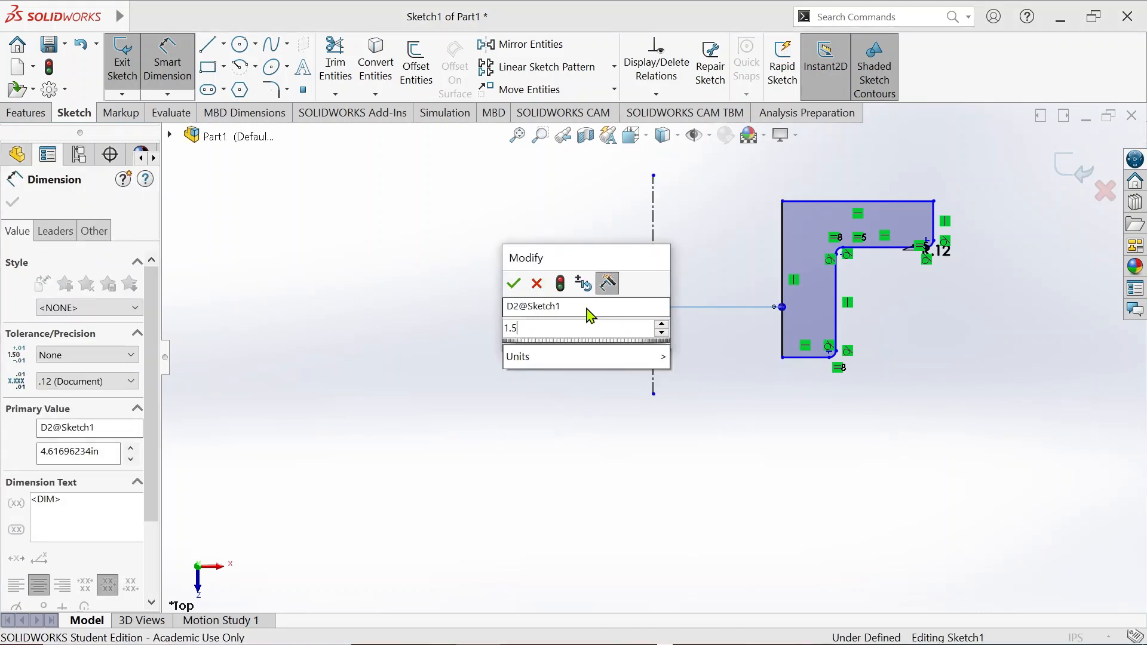
# Step: Set the bore diameter to 1.50 with a Limit tolerance of -0.002 in at .123 precision (1.500/1.498)
pyautogui.click(514, 288)
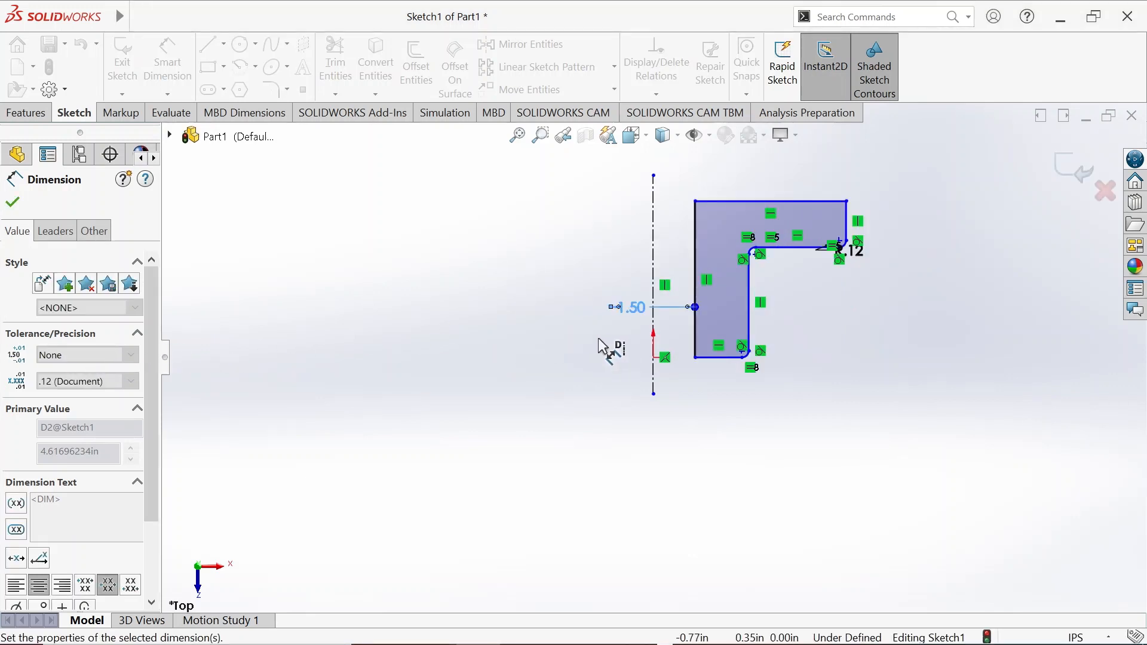
pyautogui.click(108, 356)
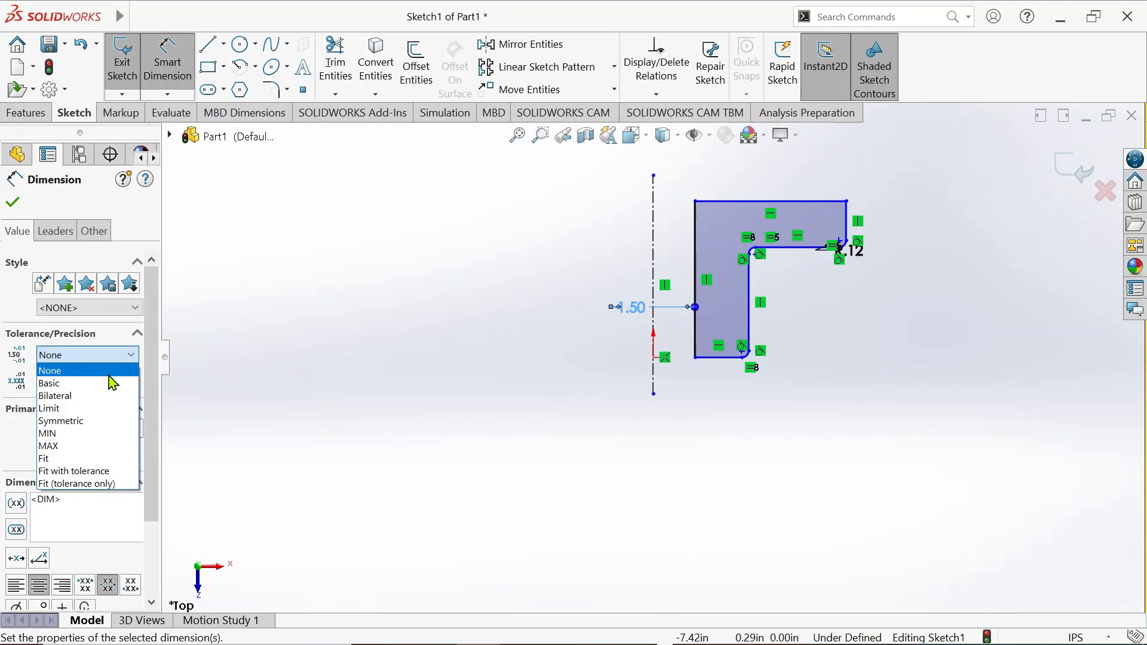
pyautogui.click(106, 409)
pyautogui.write('-0.002')
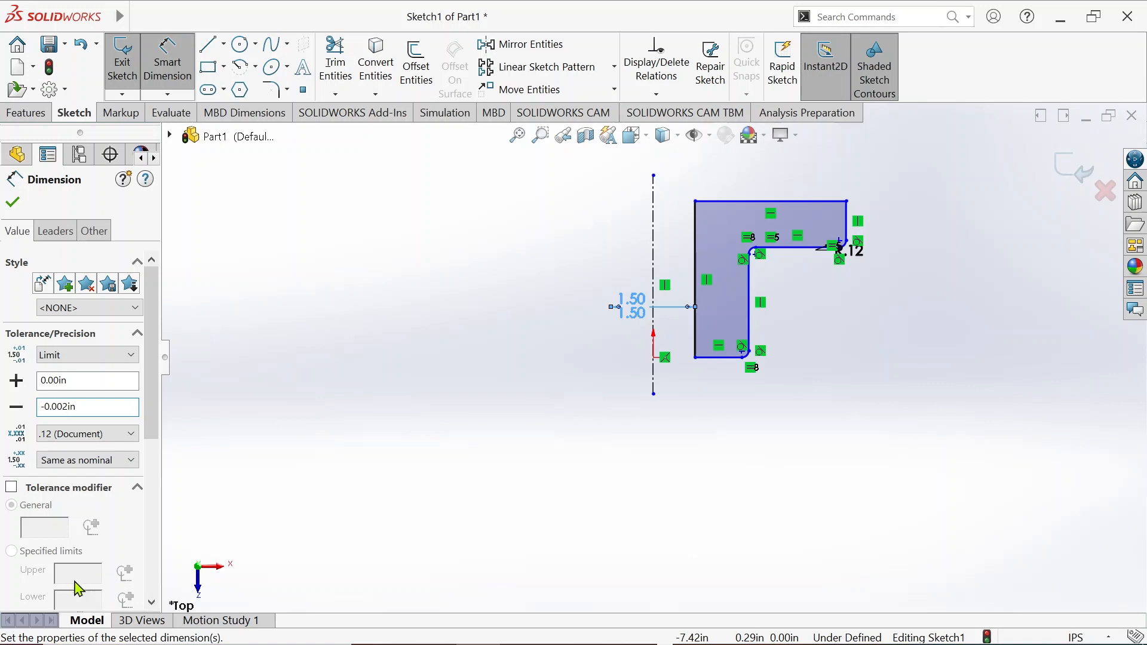
pyautogui.click(91, 461)
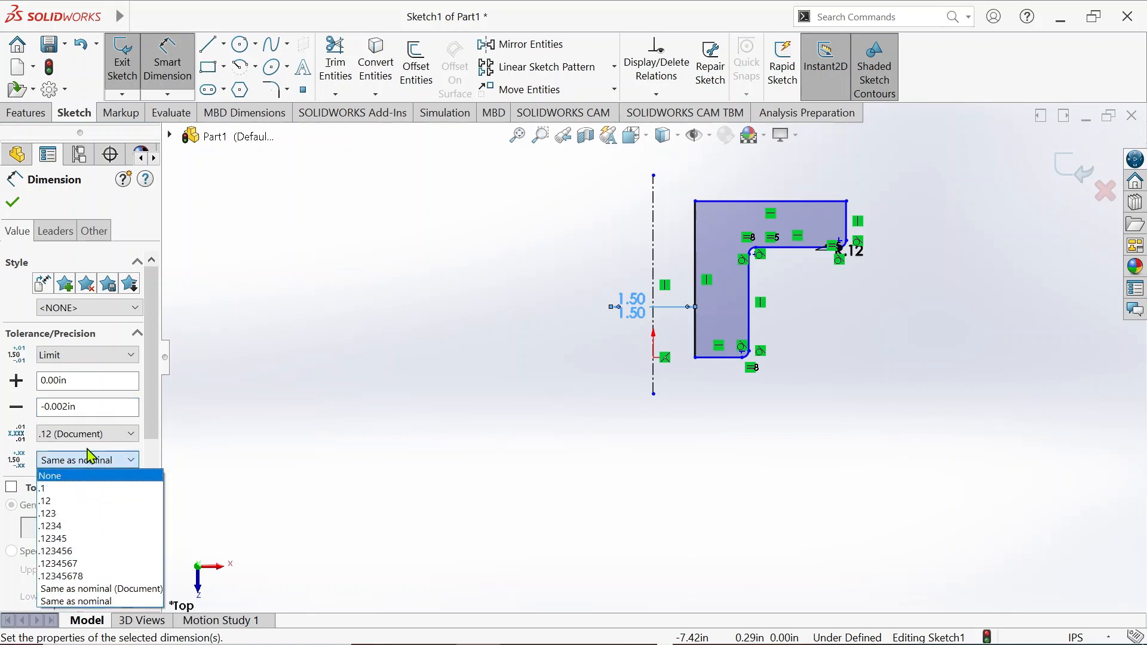
pyautogui.click(91, 437)
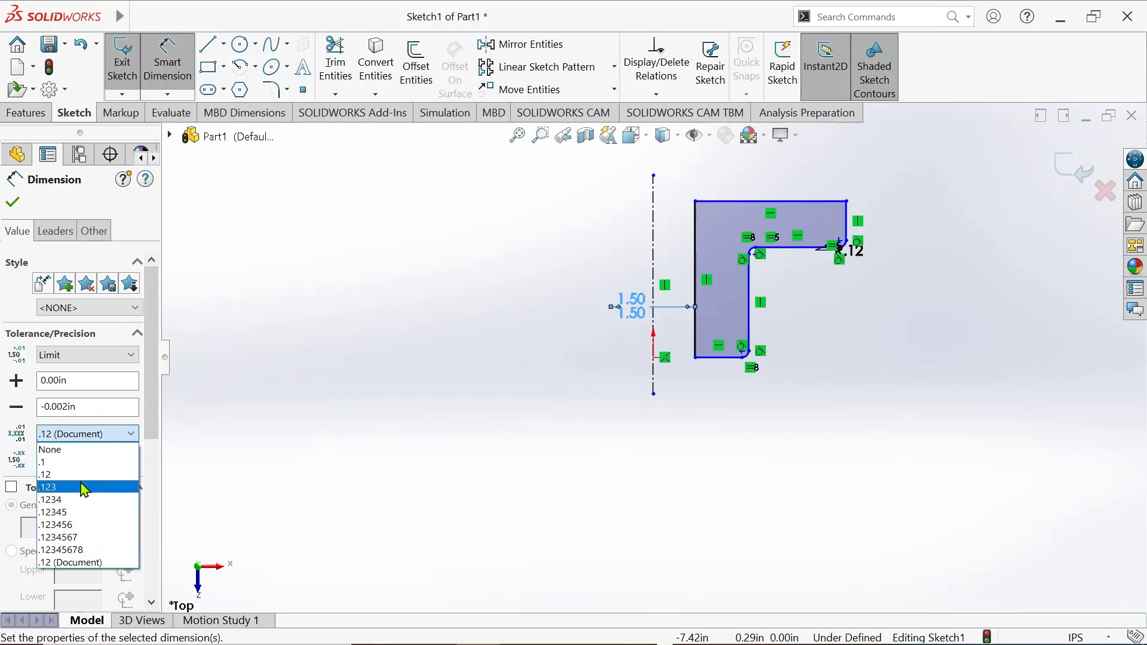
pyautogui.click(80, 488)
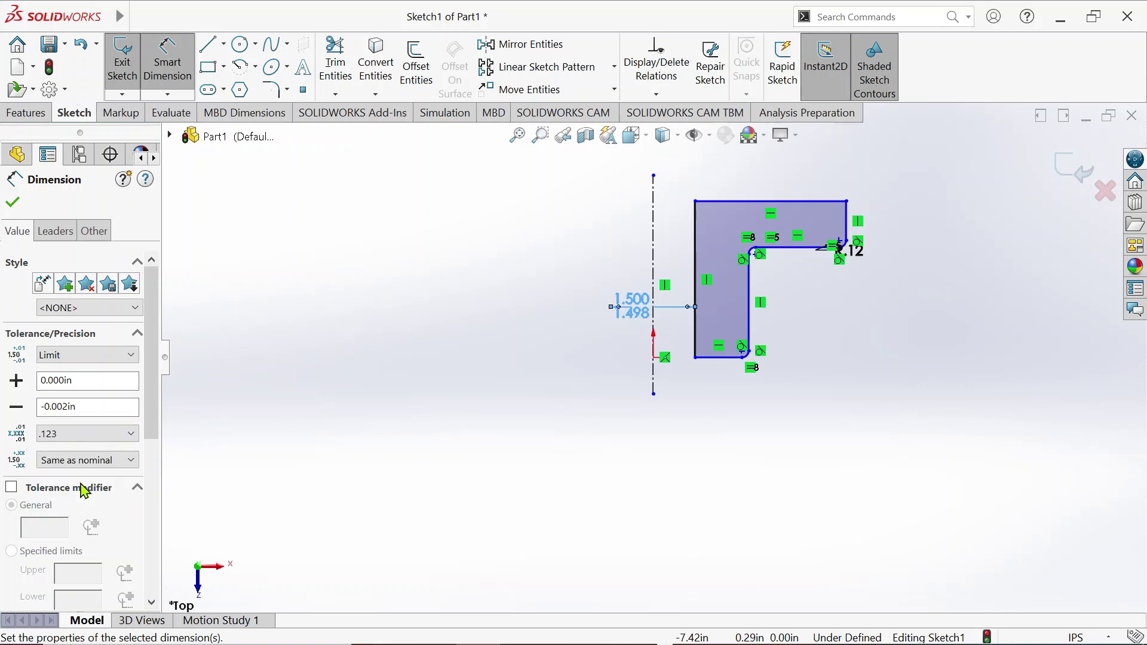
pyautogui.click(17, 207)
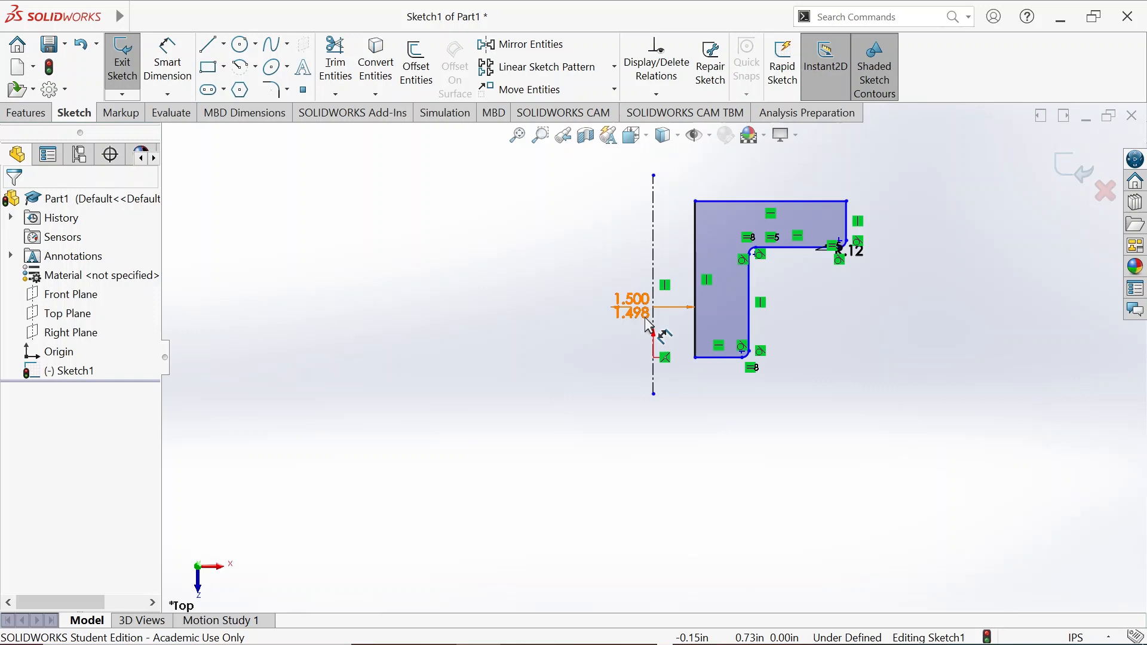
# Step: Nudge the bore dimension left and add a 2.76 diameter to the inner vertical edge
pyautogui.moveTo(607, 322); pyautogui.dragTo(582, 324)
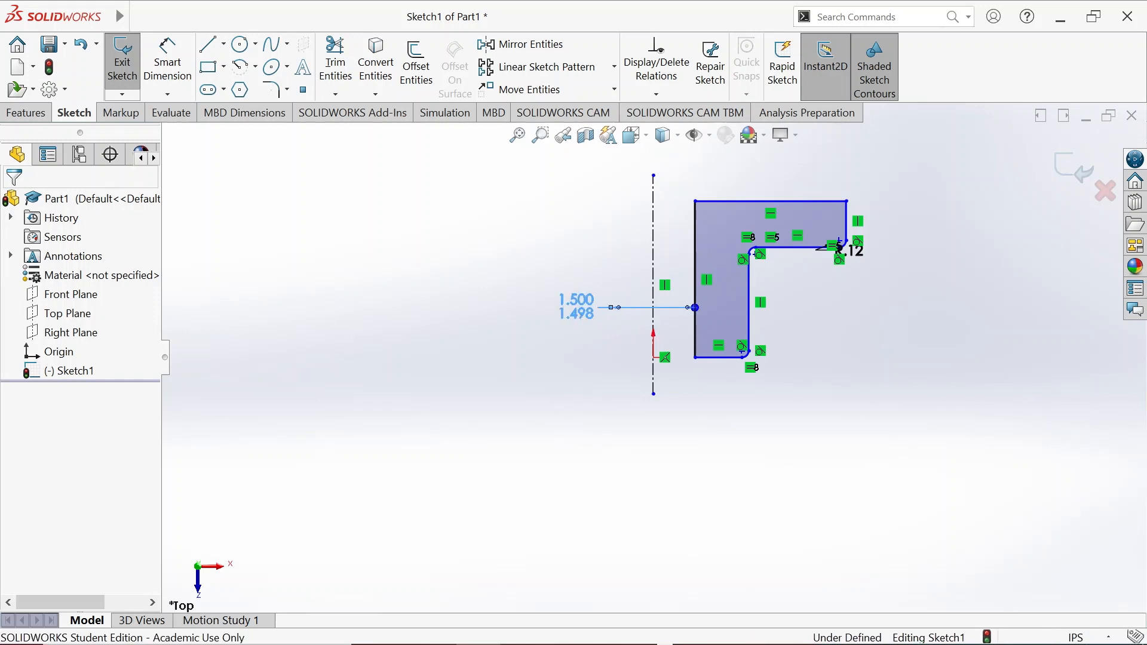
pyautogui.click(578, 308)
pyautogui.press('Escape')
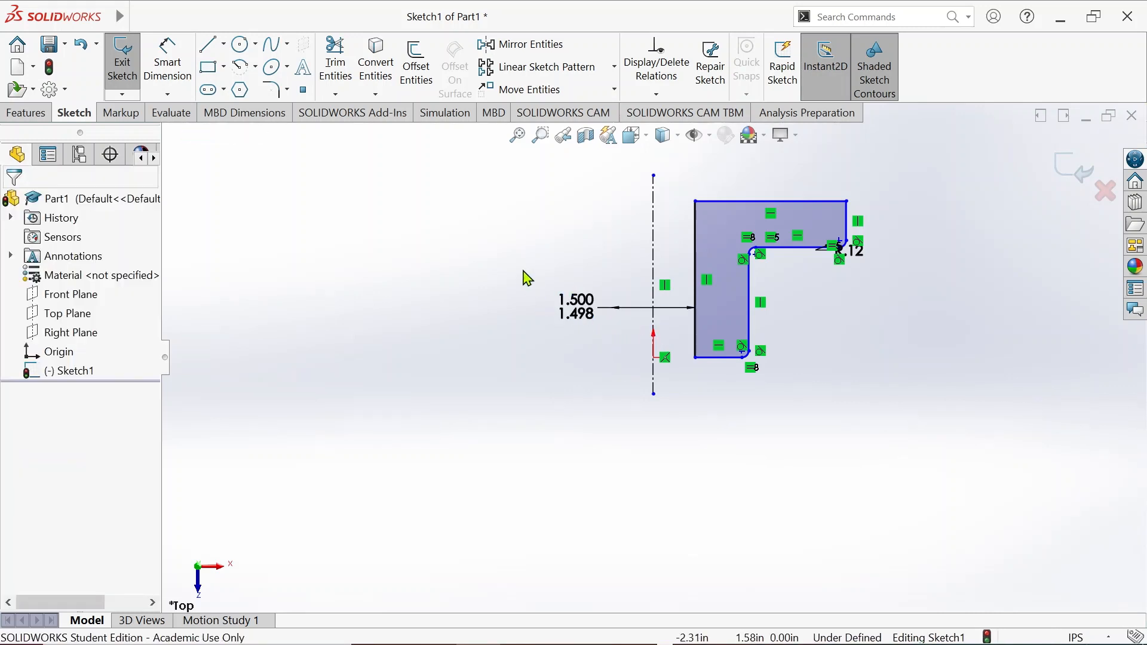
pyautogui.press('d')
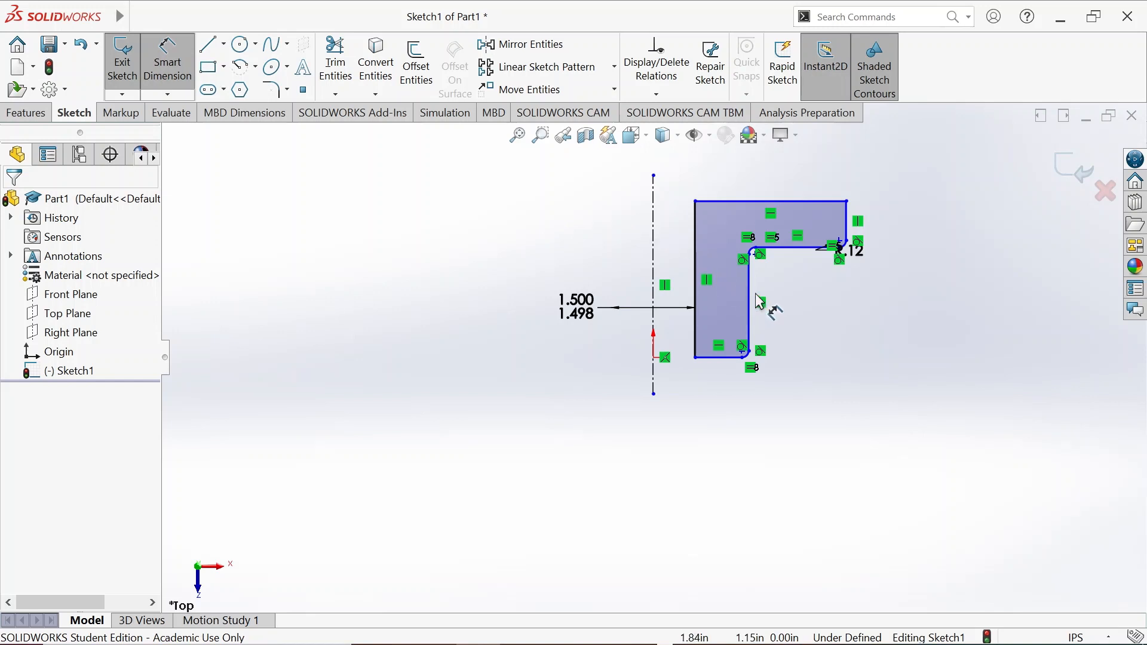
pyautogui.click(751, 285)
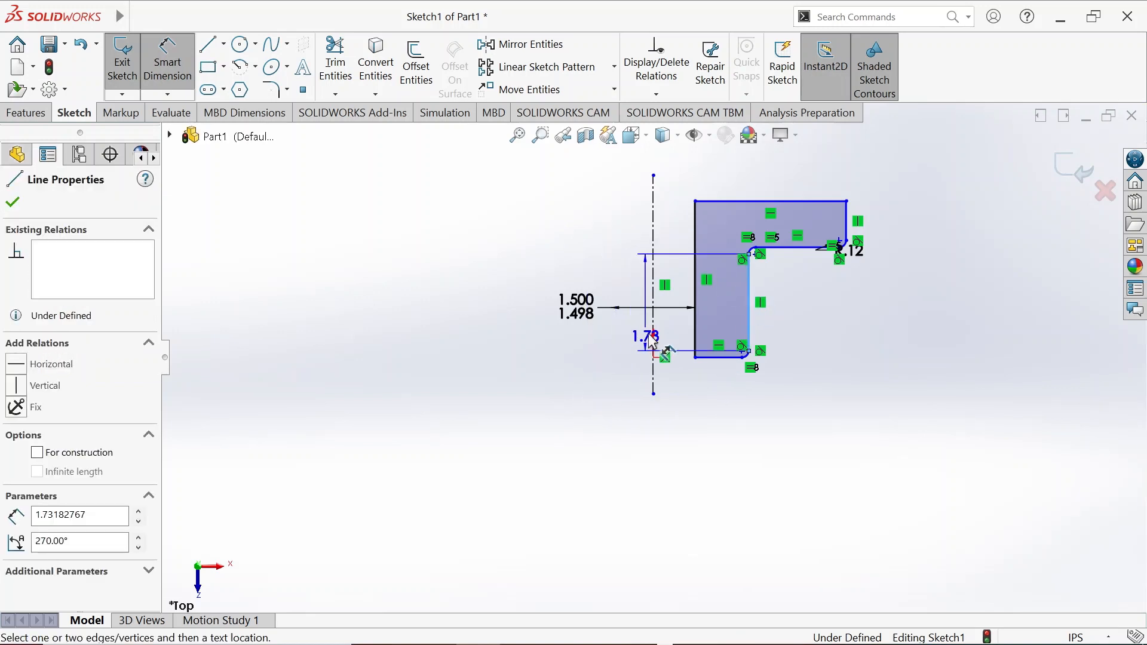
pyautogui.click(653, 331)
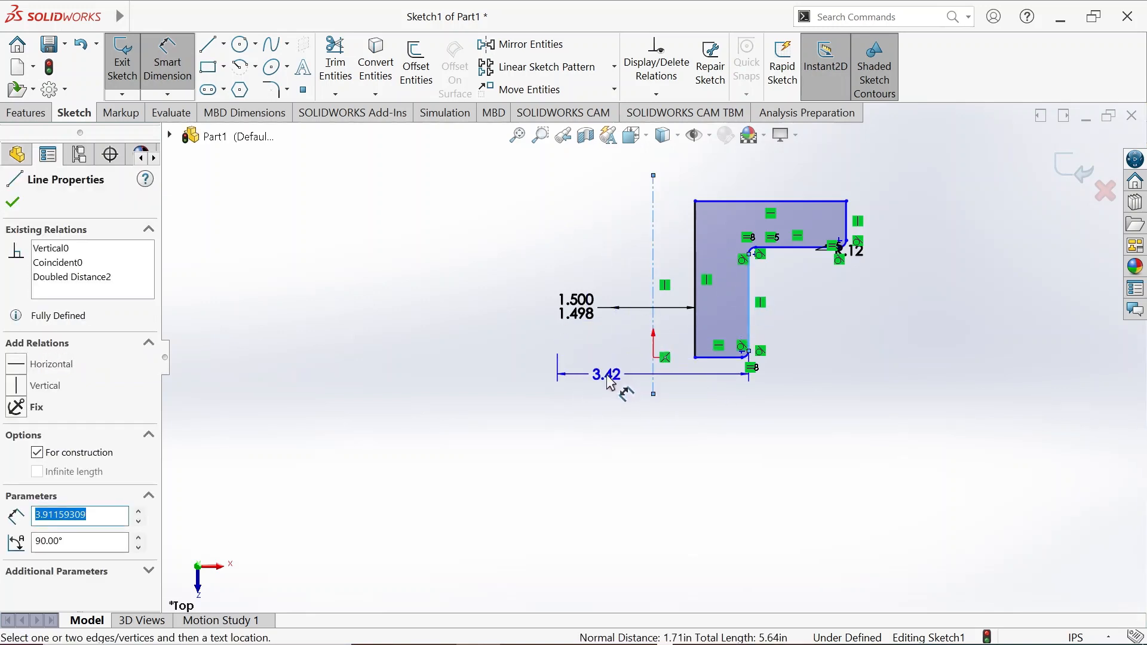
pyautogui.click(617, 384)
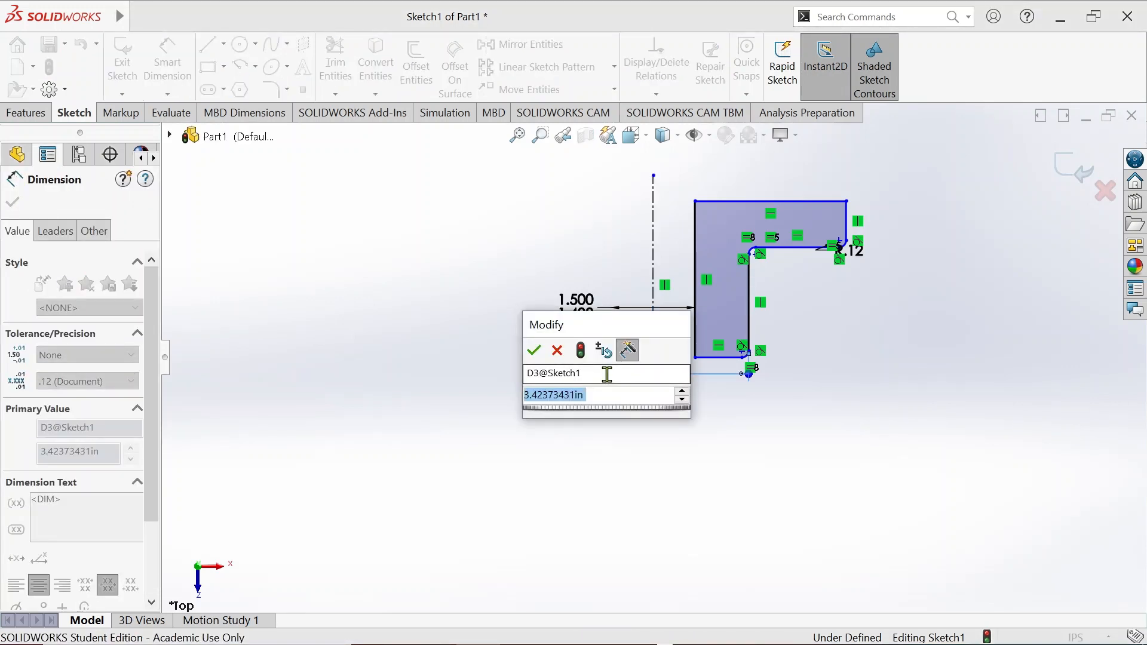
pyautogui.write('2.76')
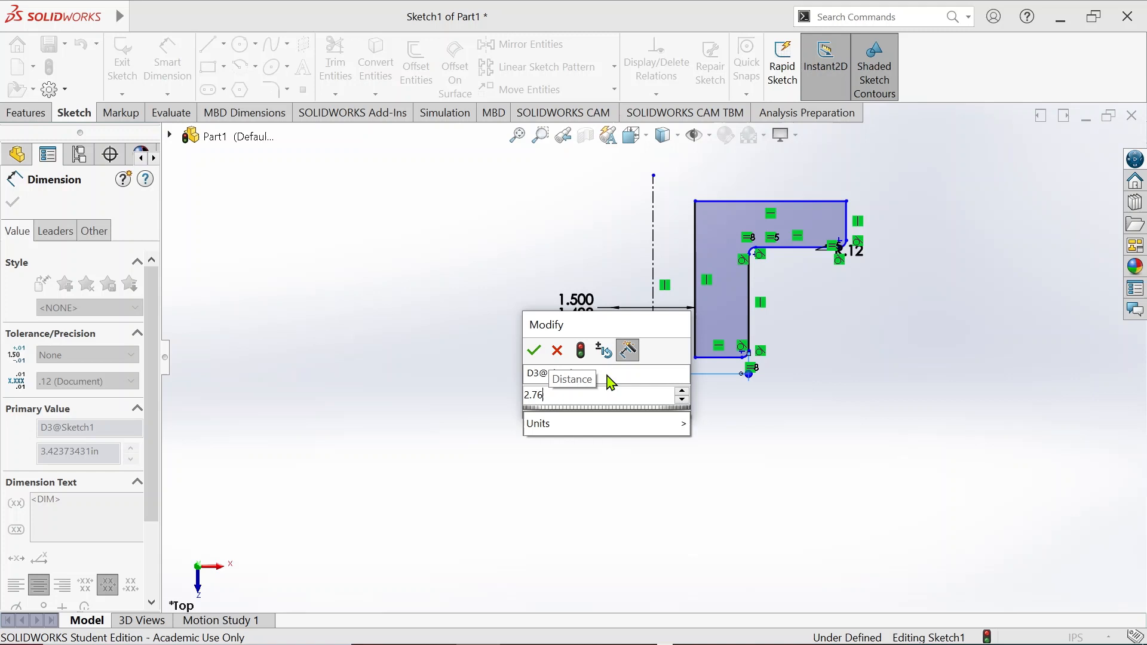
pyautogui.press('Return')
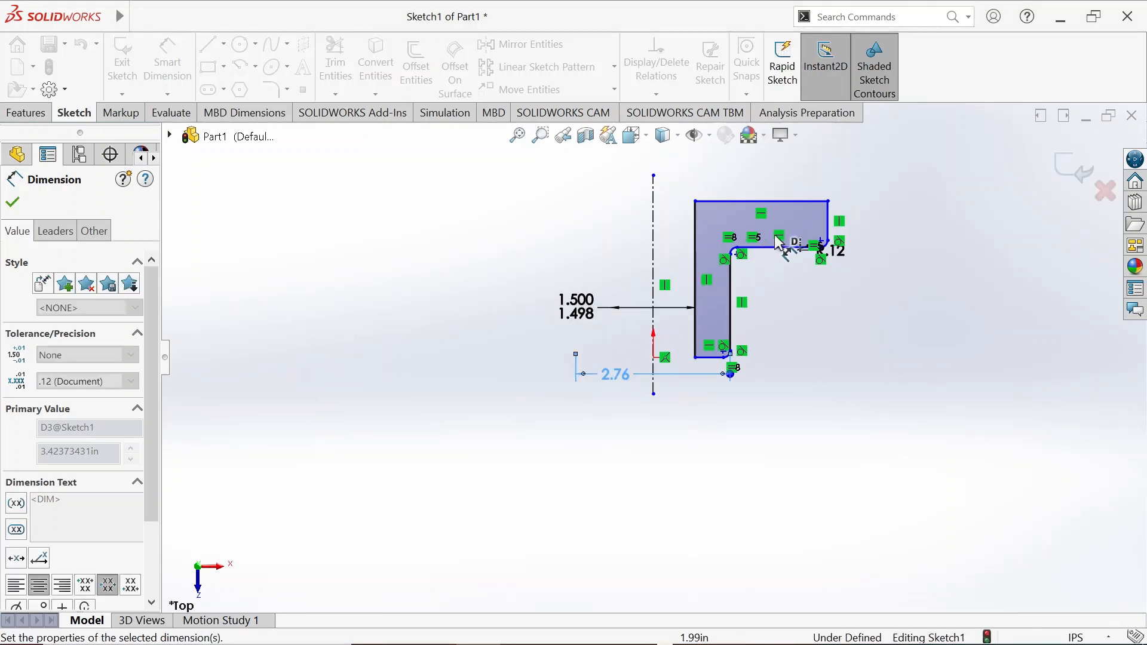
# Step: Dimension the flange outer diameter at 5.50 from the centerline
pyautogui.click(828, 231)
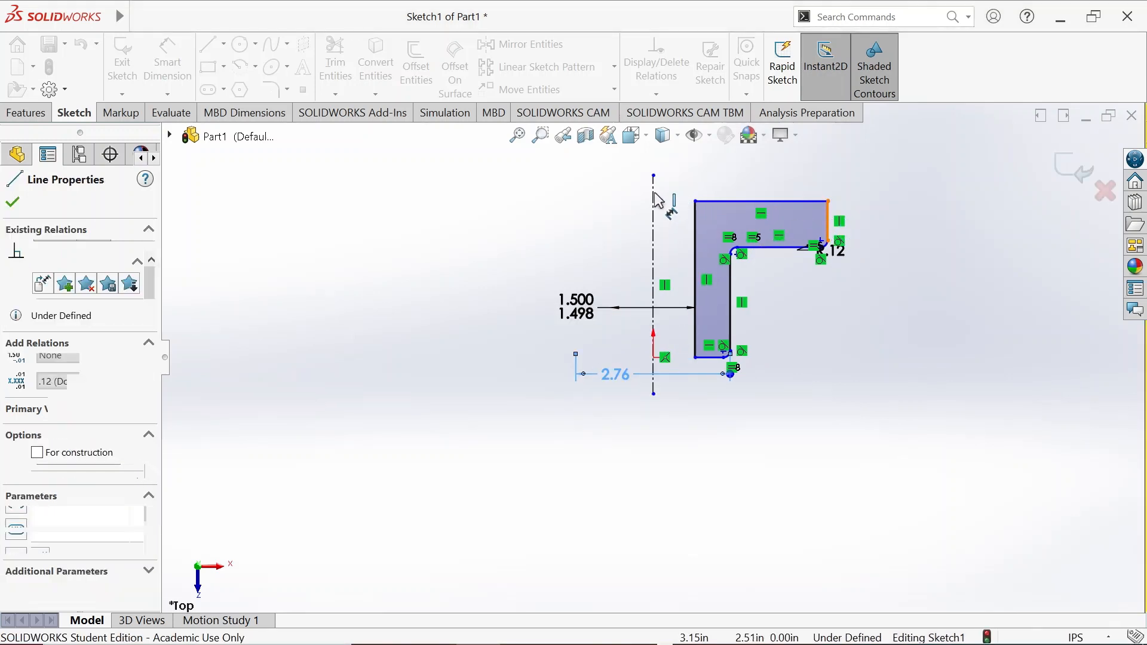
pyautogui.click(653, 199)
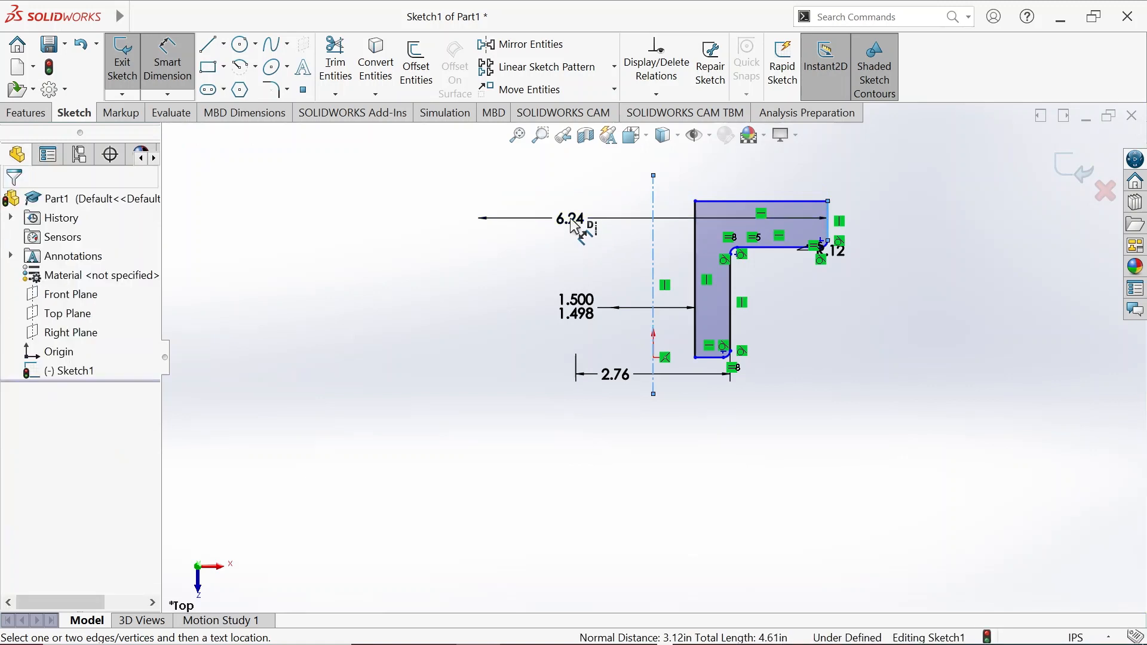
pyautogui.click(578, 229)
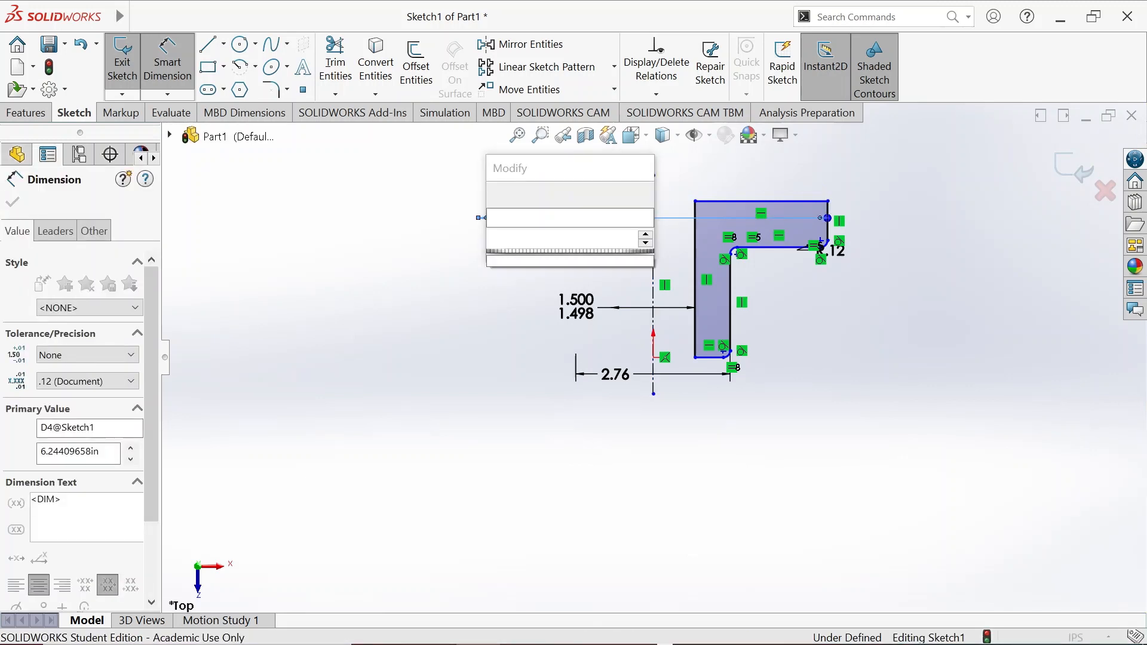
pyautogui.write('5.5')
pyautogui.press('Return')
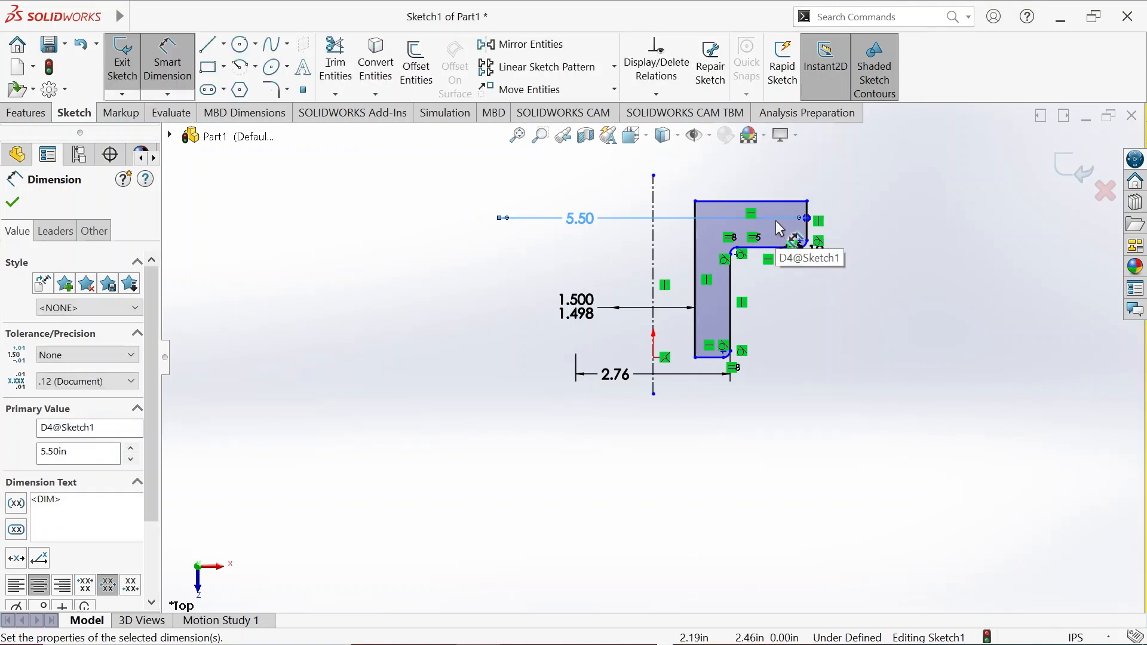
# Step: Dimension the flange thickness at .75 and the overall height at 2.12
pyautogui.click(789, 200)
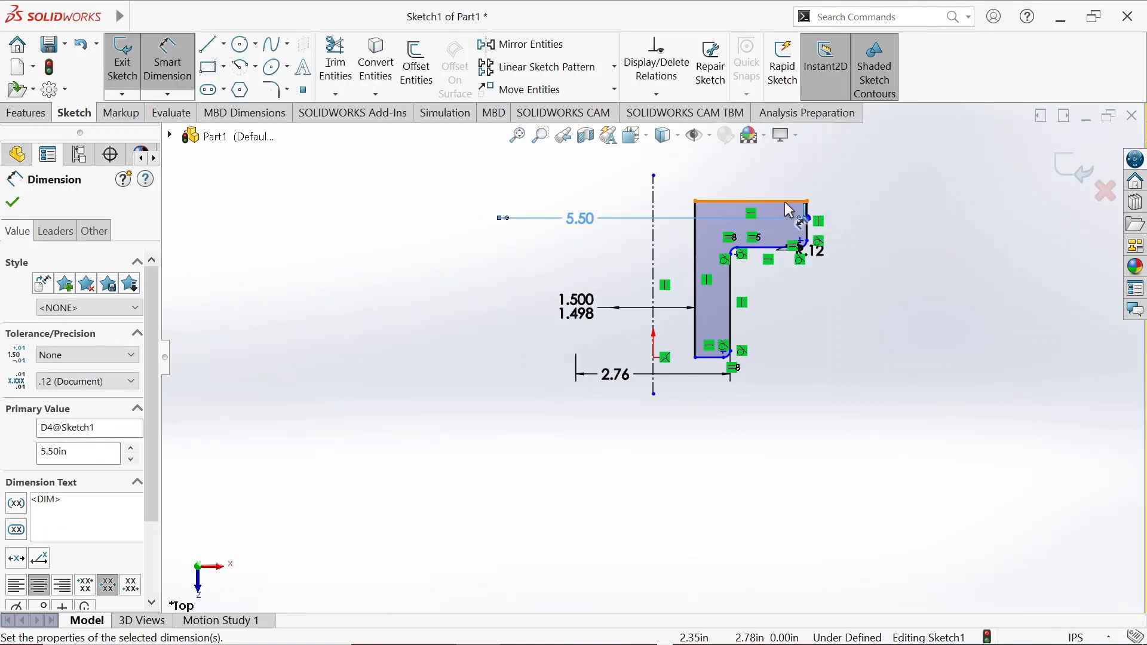
pyautogui.click(769, 257)
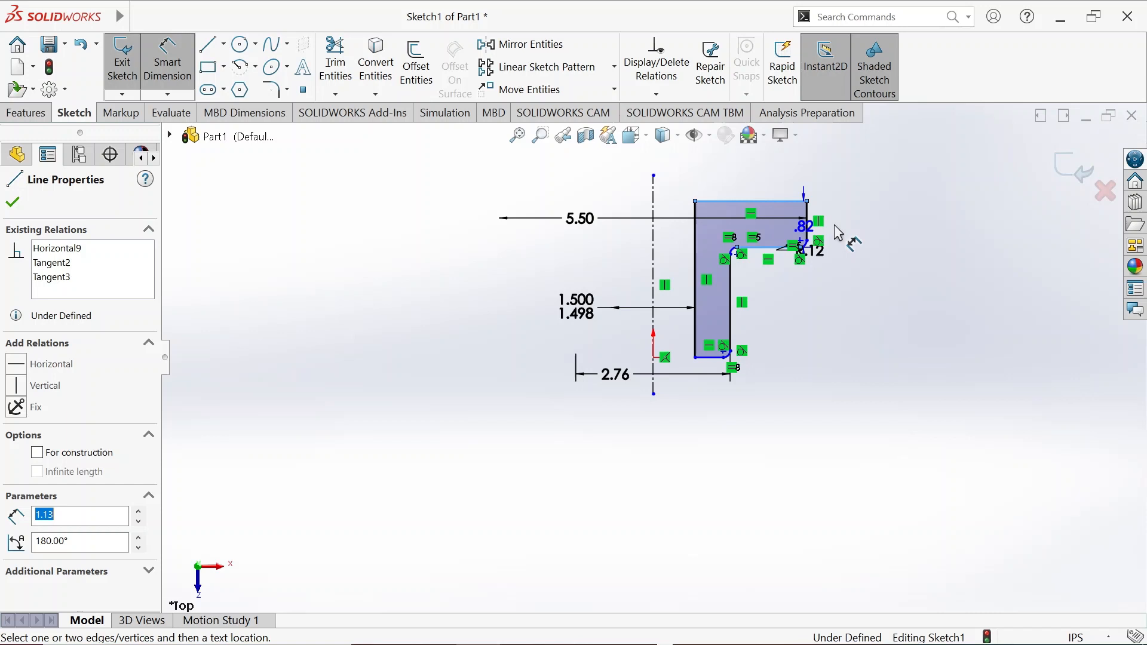
pyautogui.click(862, 234)
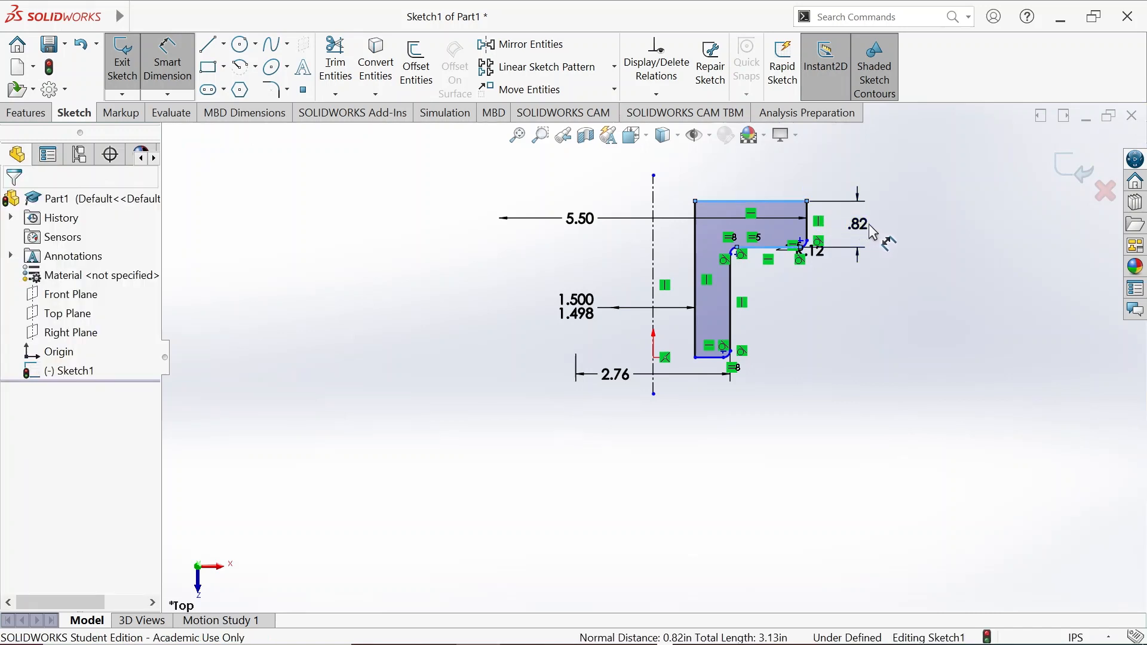
pyautogui.doubleClick(861, 224)
pyautogui.press('Return')
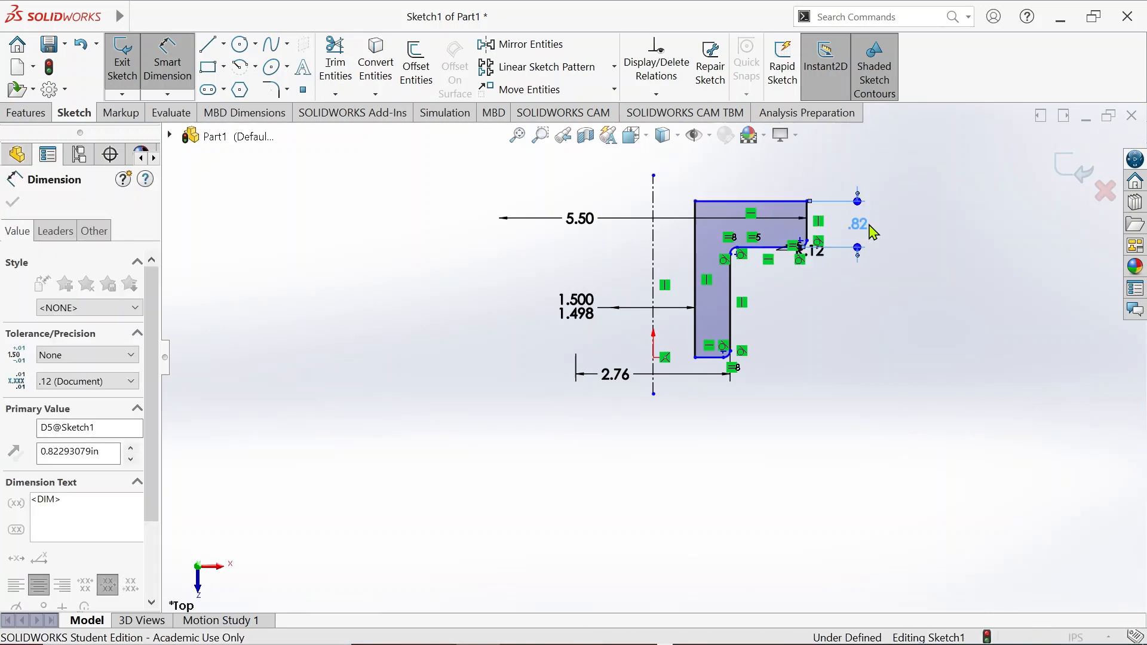
pyautogui.write('.75')
pyautogui.press('Return')
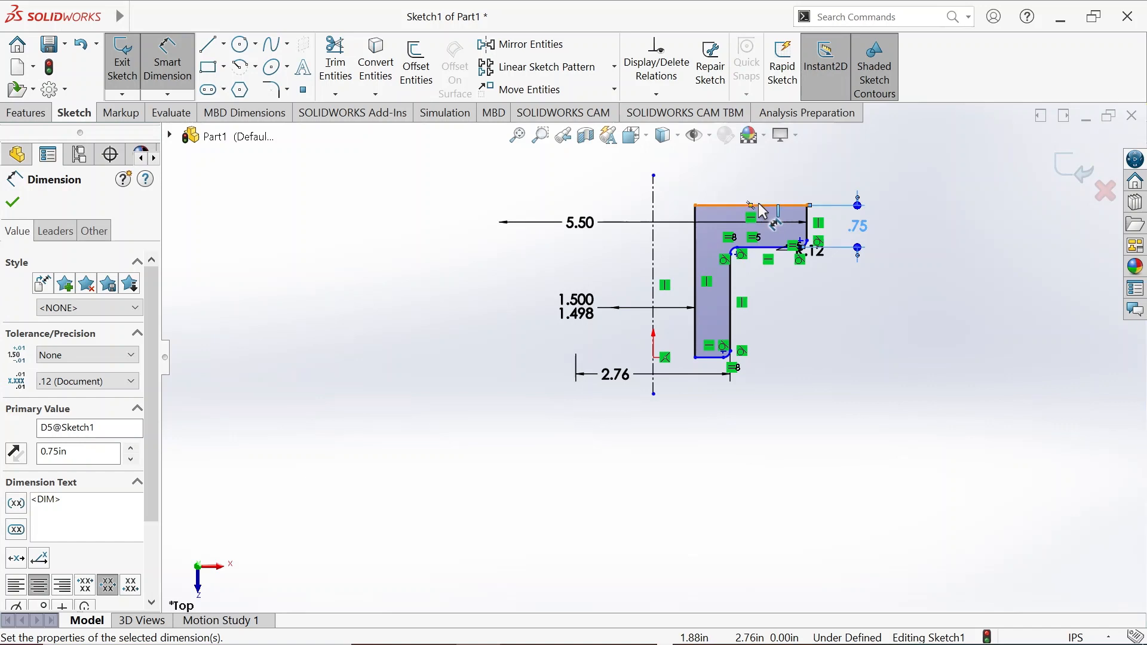
pyautogui.click(727, 353)
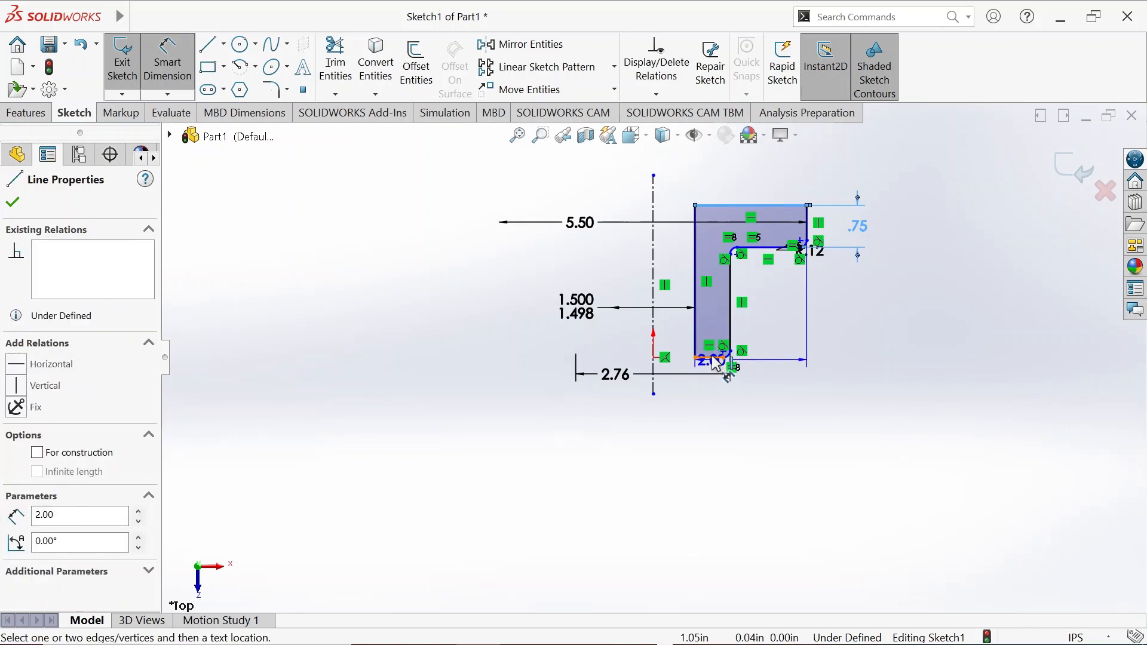
pyautogui.click(727, 375)
pyautogui.click(914, 296)
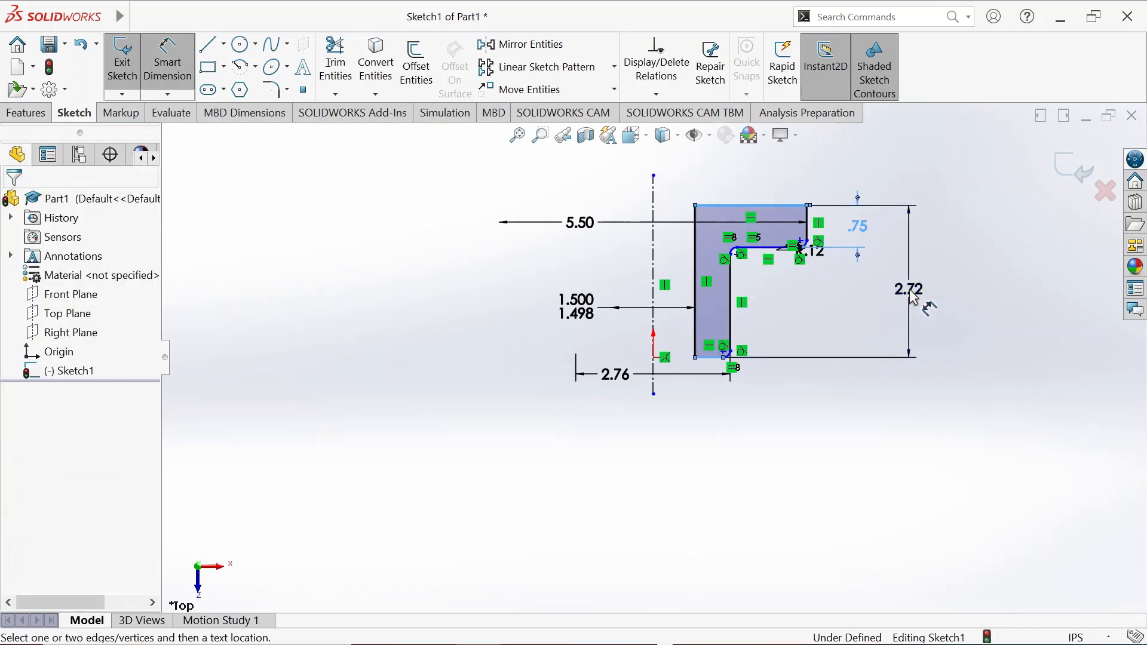
pyautogui.doubleClick(914, 300)
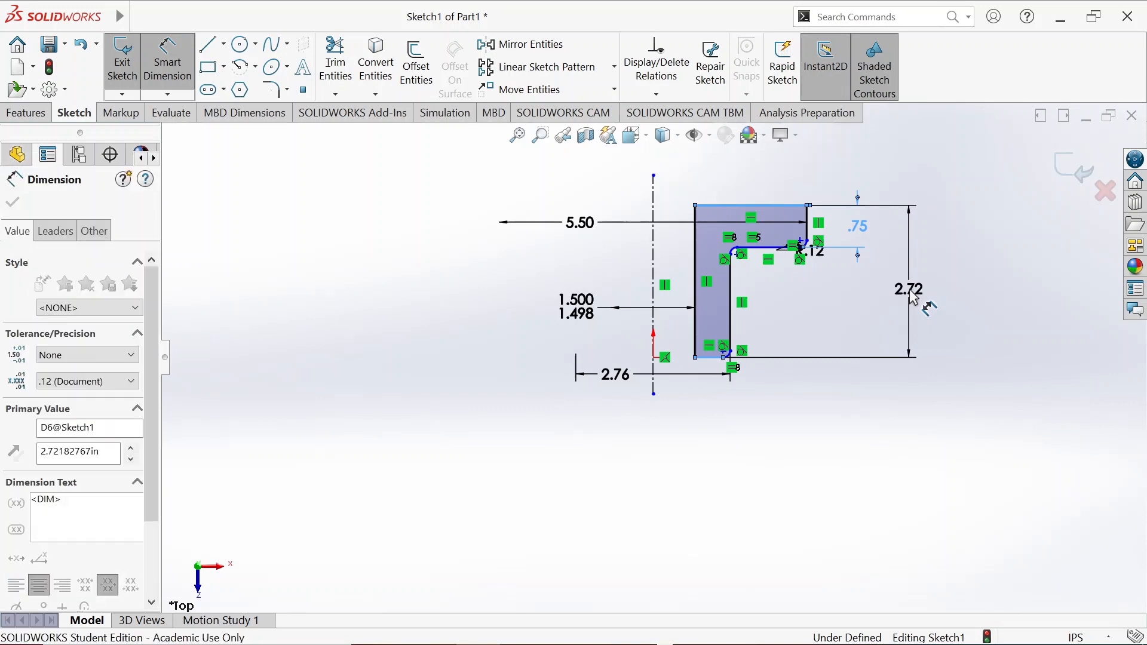
pyautogui.write('2.12')
pyautogui.press('Return')
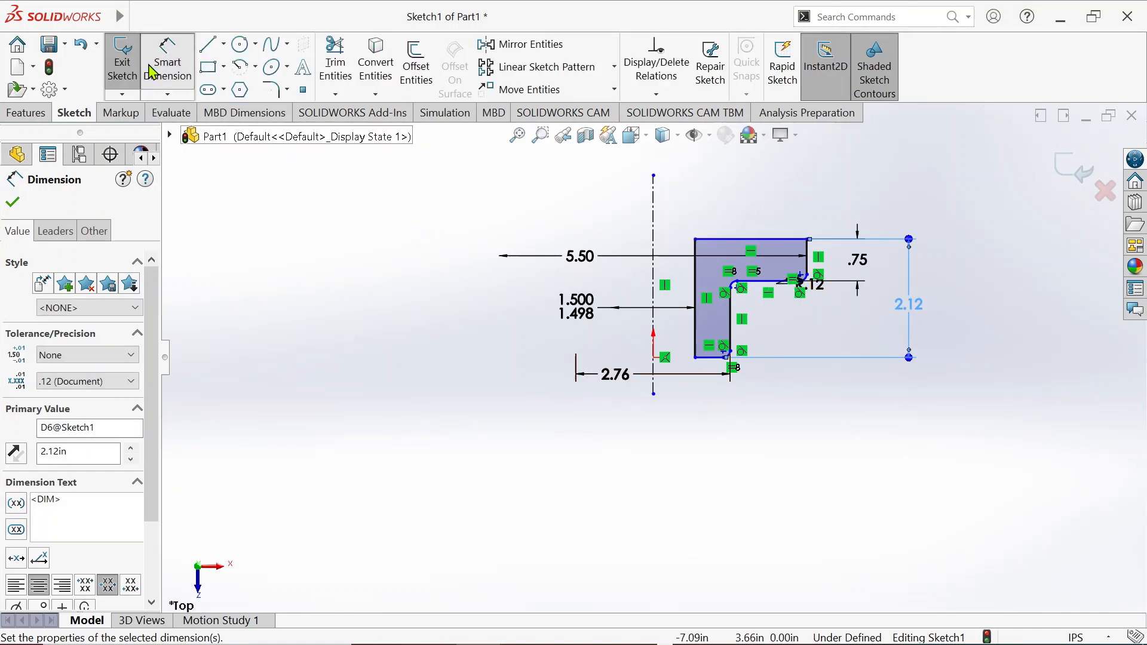
# Step: Add a Horizontal relation between the lower-left corner point and the origin, fully defining the sketch
pyautogui.click(698, 361)
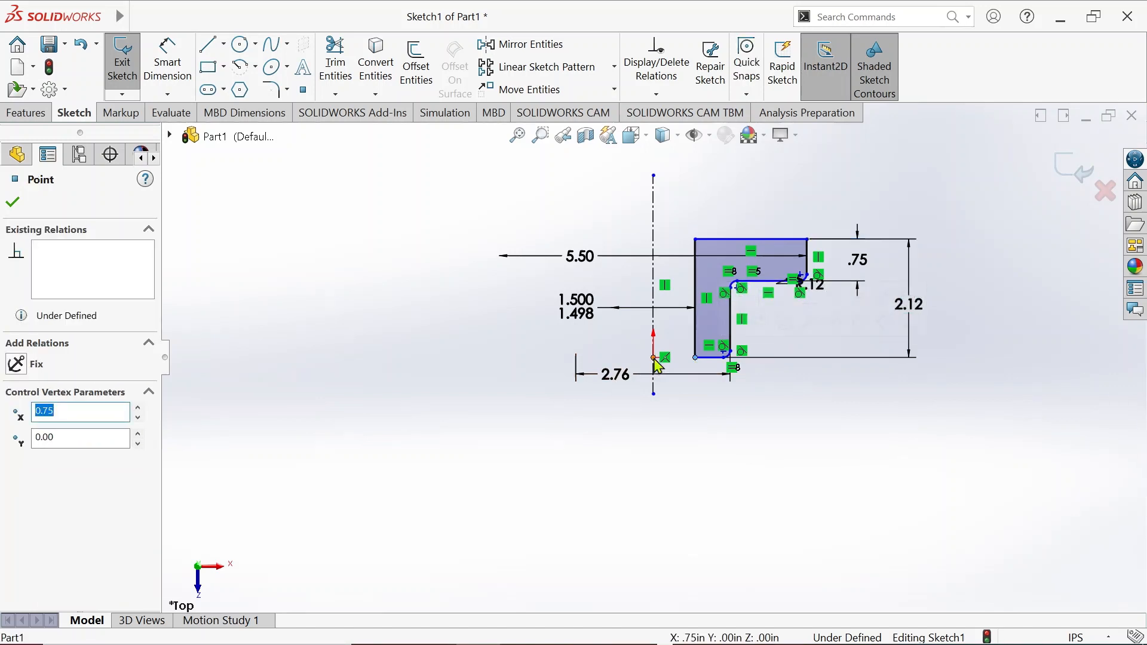
pyautogui.press('Escape')
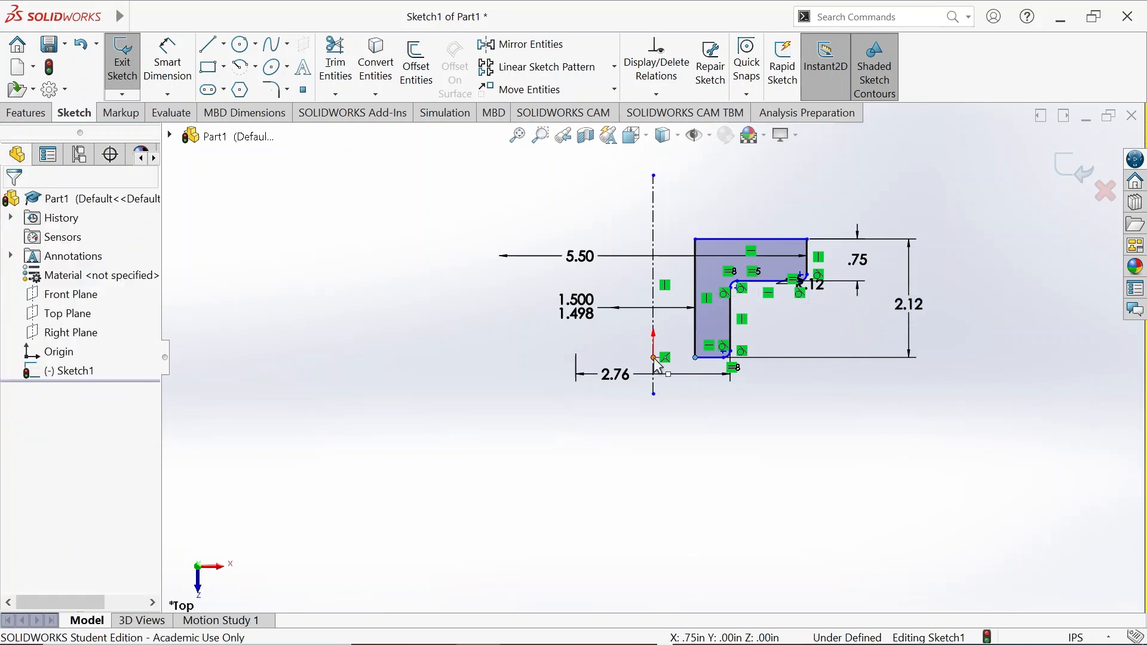
pyautogui.moveTo(645, 349); pyautogui.dragTo(673, 368)
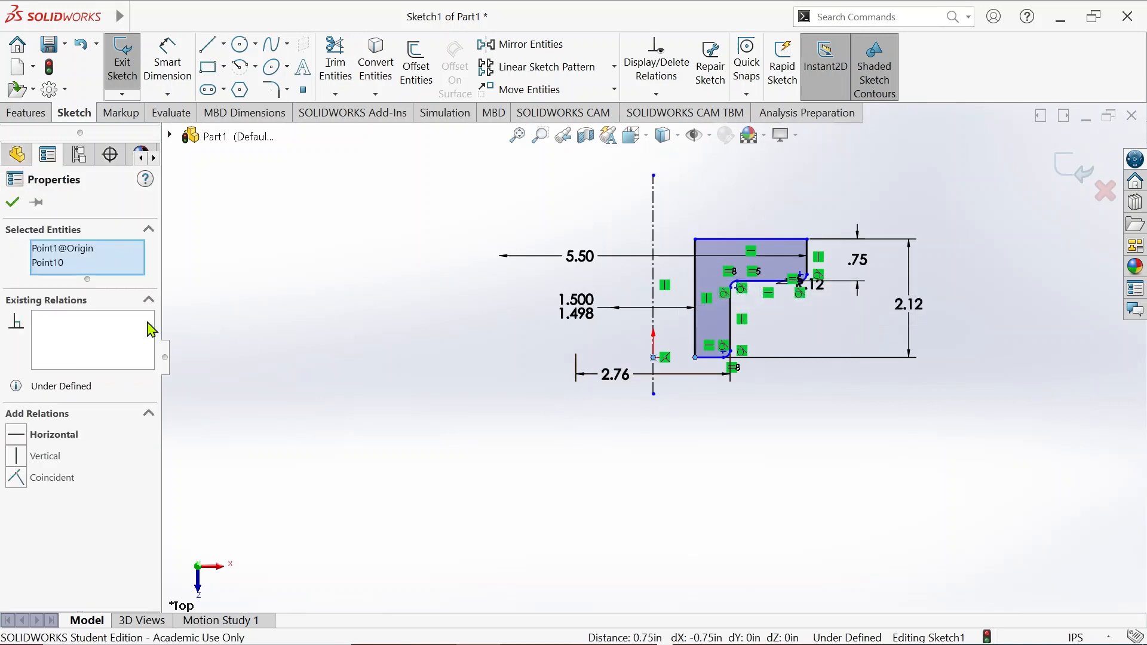
pyautogui.click(16, 435)
pyautogui.click(13, 204)
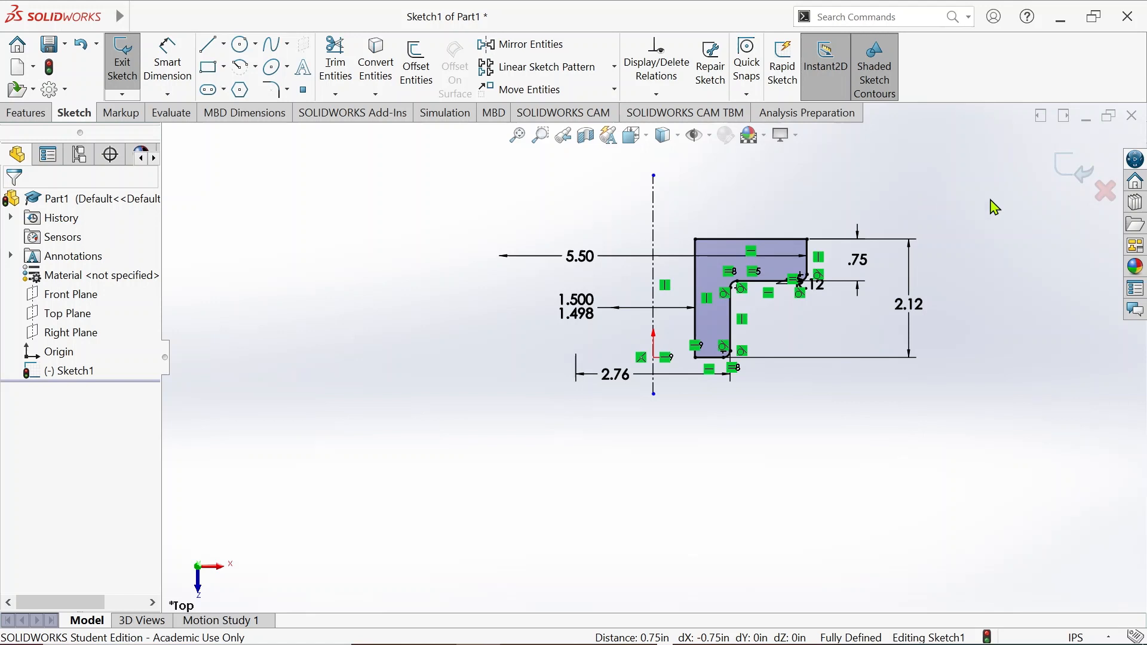
# Step: Revolve the profile 360° about the centerline into solid Revolve1
pyautogui.click(27, 112)
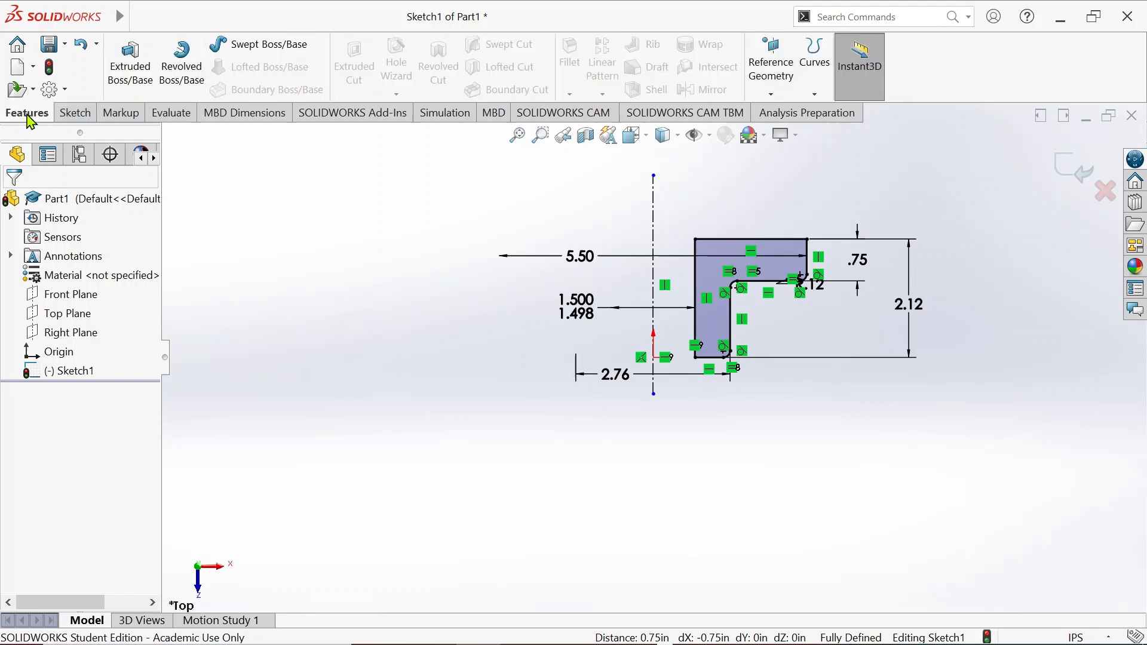
pyautogui.click(182, 64)
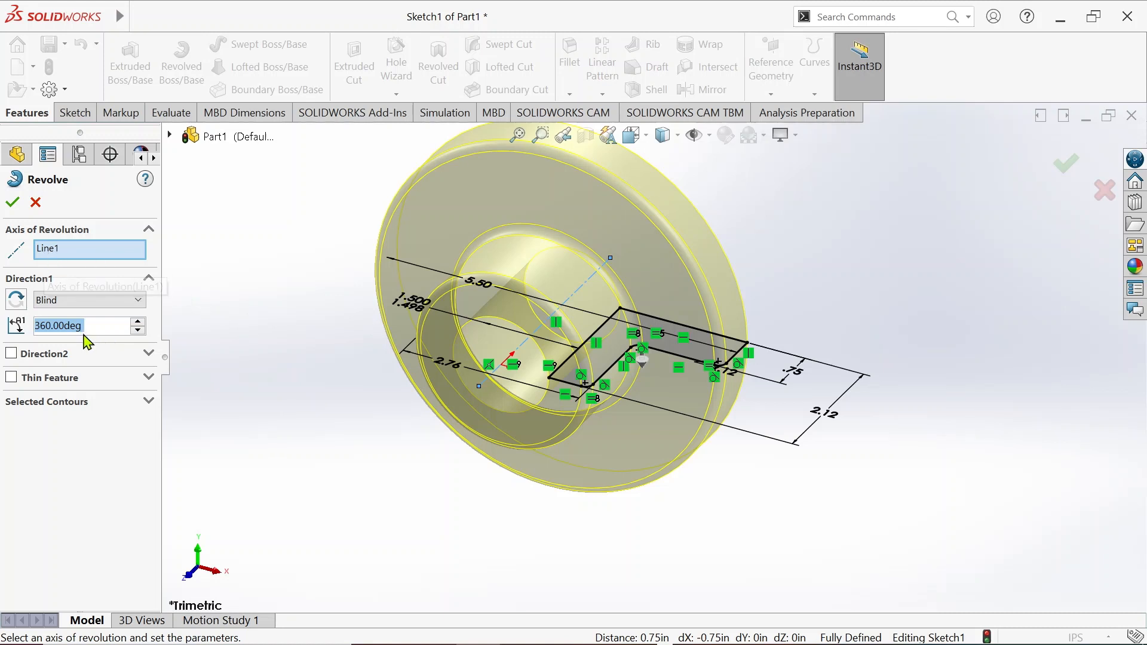
pyautogui.click(13, 205)
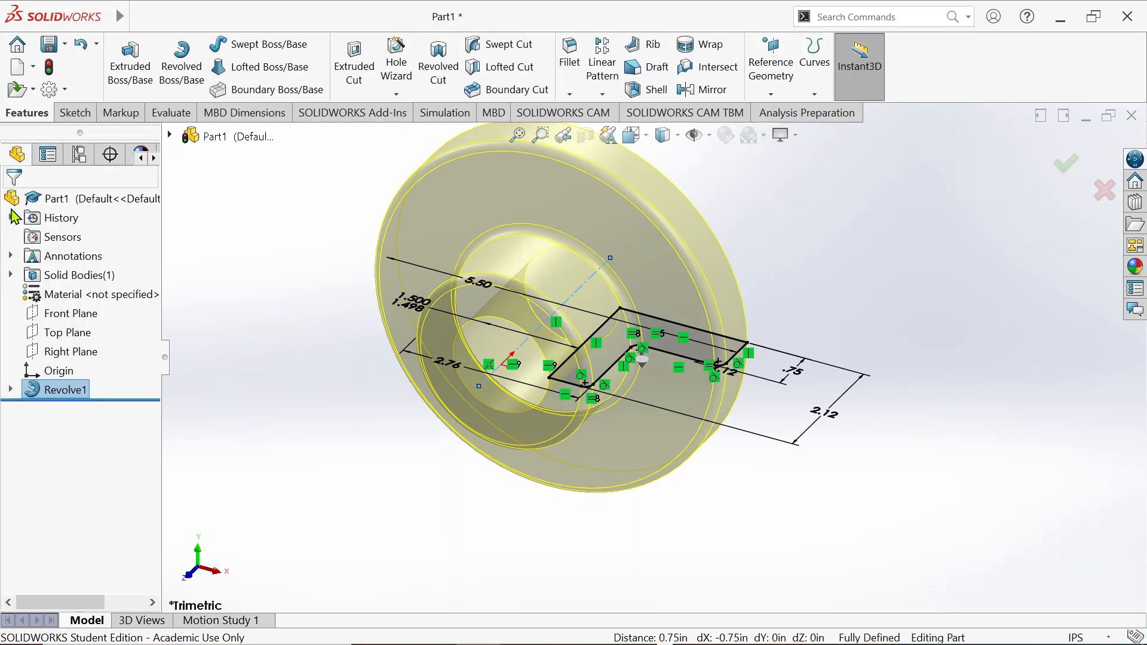
pyautogui.click(765, 206)
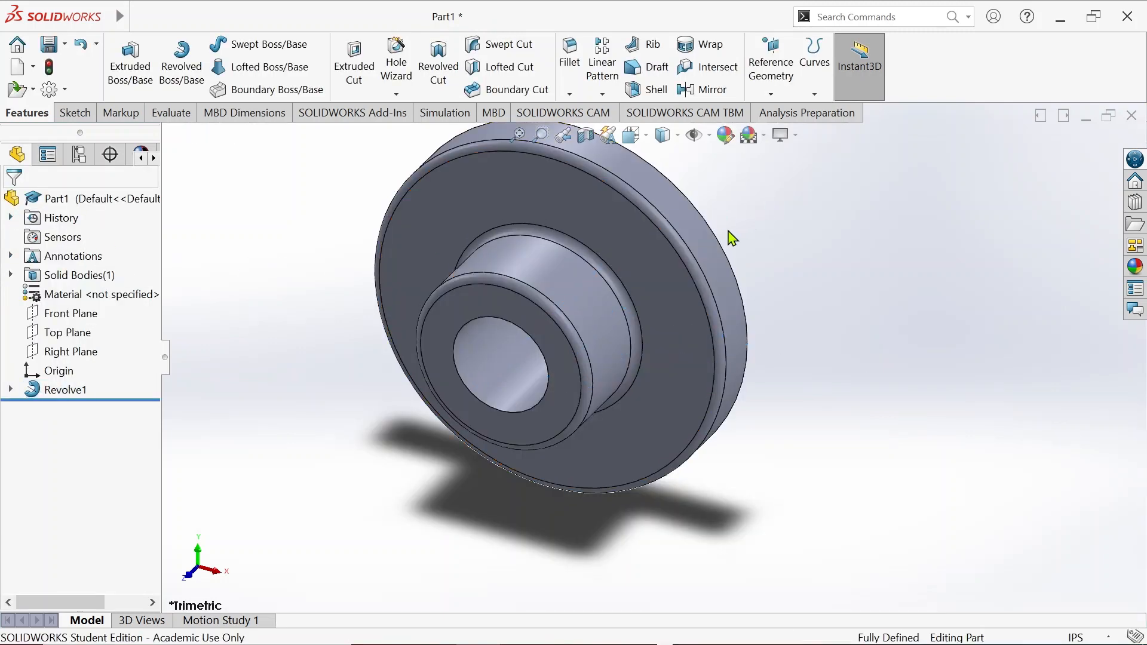
# Step: Start a sketch on the flange front face and view it face-on
pyautogui.click(563, 189)
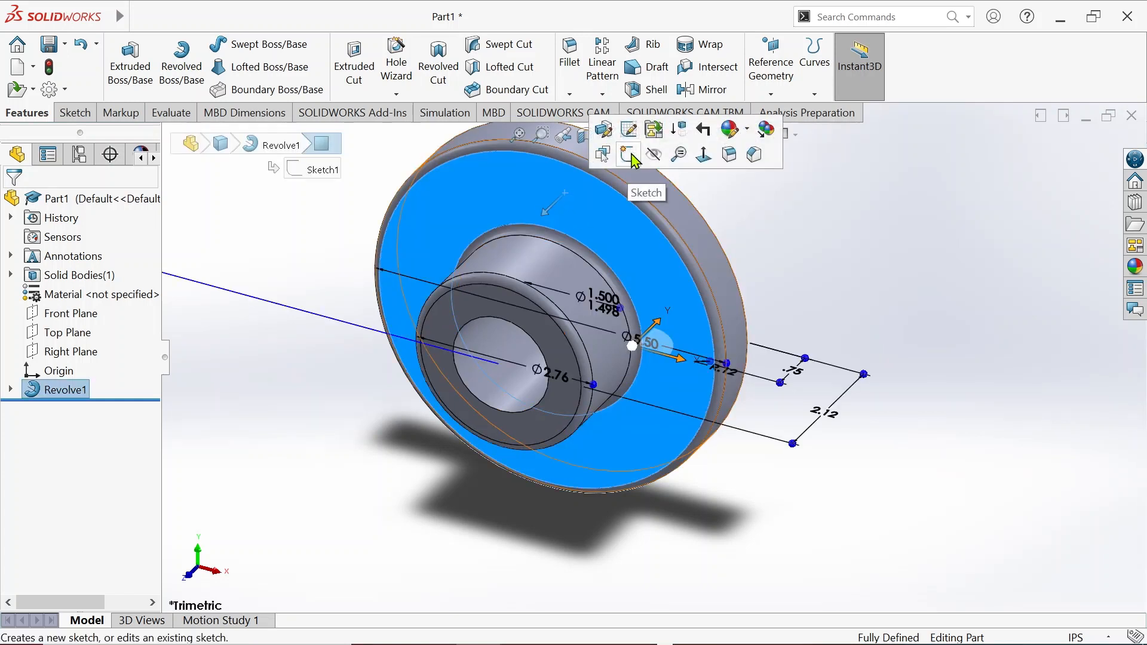
pyautogui.click(627, 154)
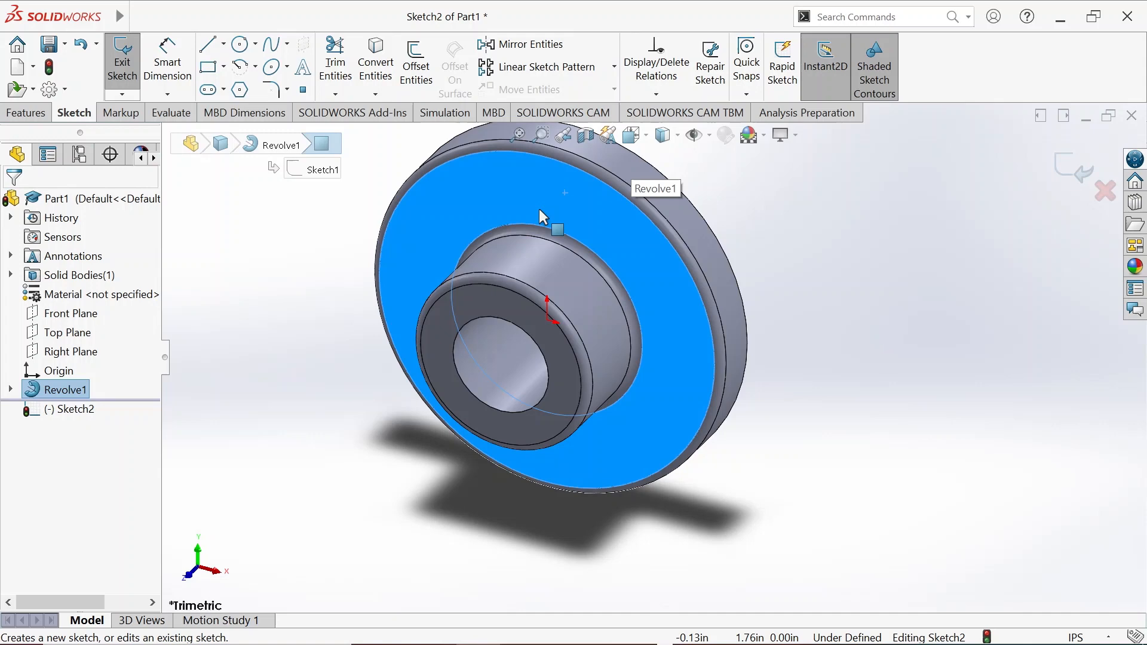
pyautogui.click(631, 134)
pyautogui.click(704, 207)
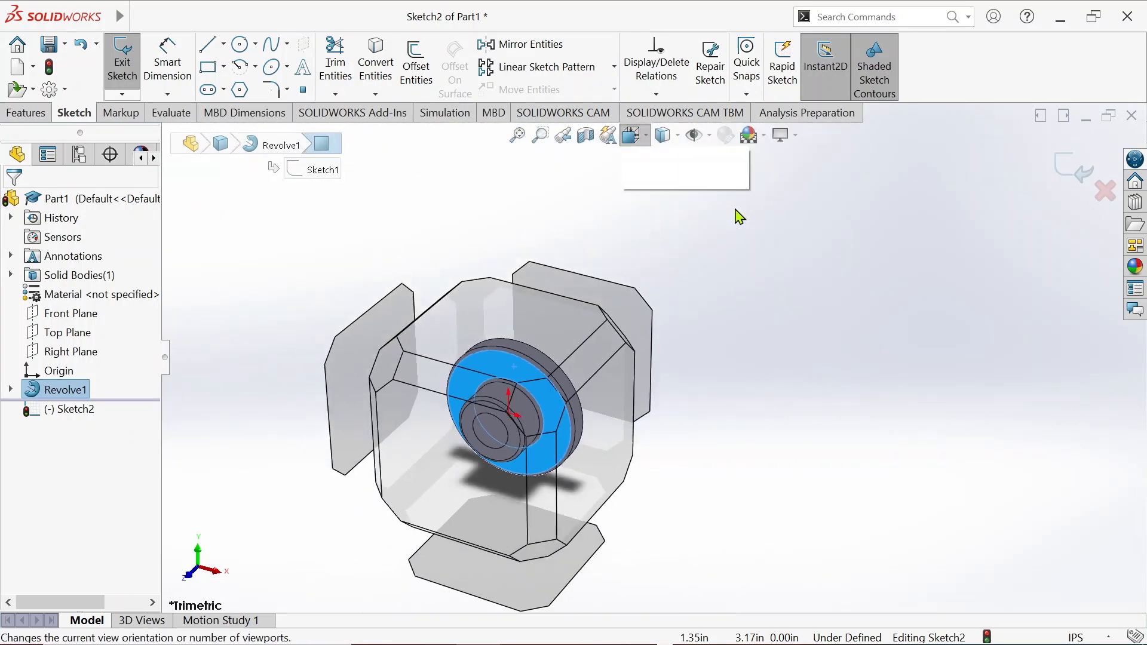
pyautogui.click(728, 232)
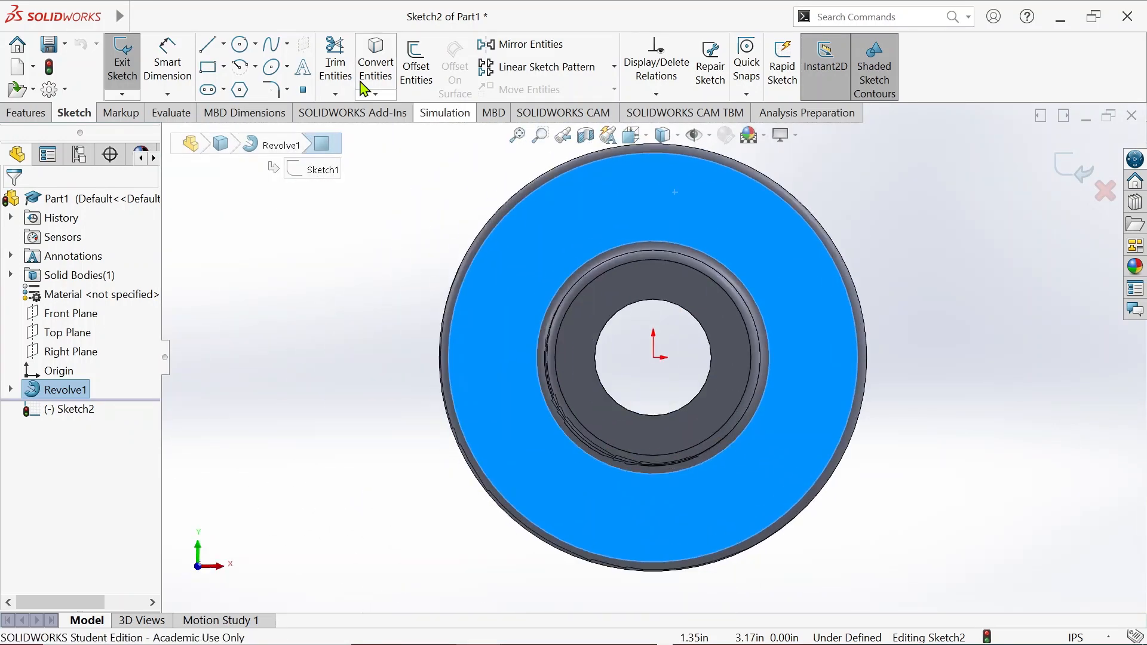
# Step: Draw a small bolt-hole circle near the top of the flange above the bore
pyautogui.click(240, 45)
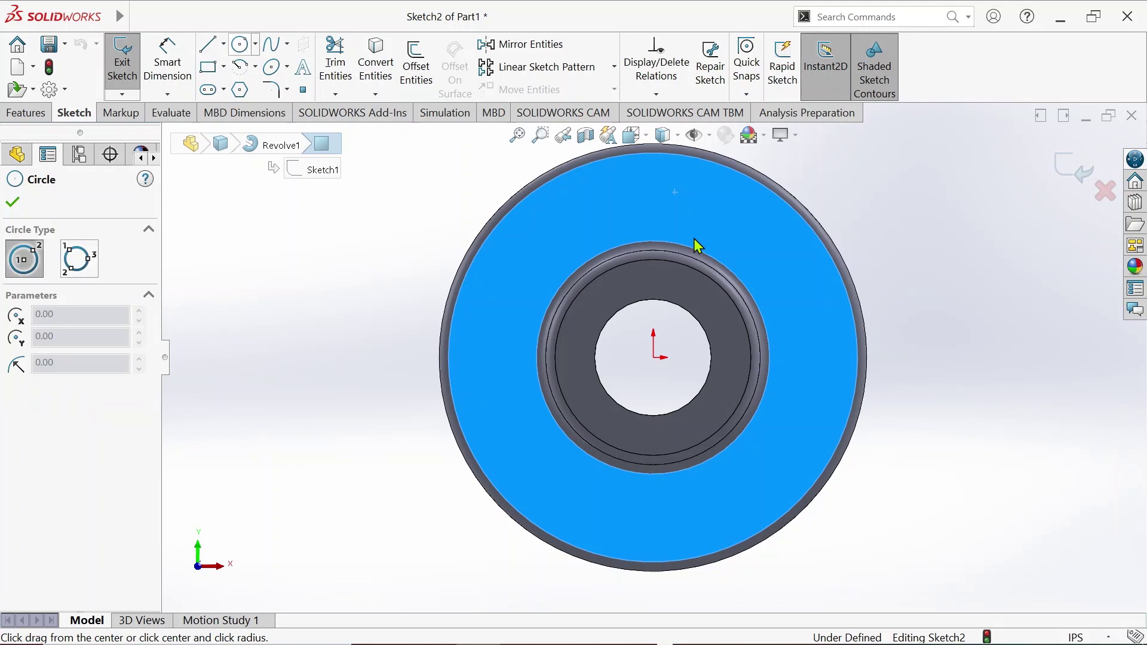
pyautogui.click(647, 205)
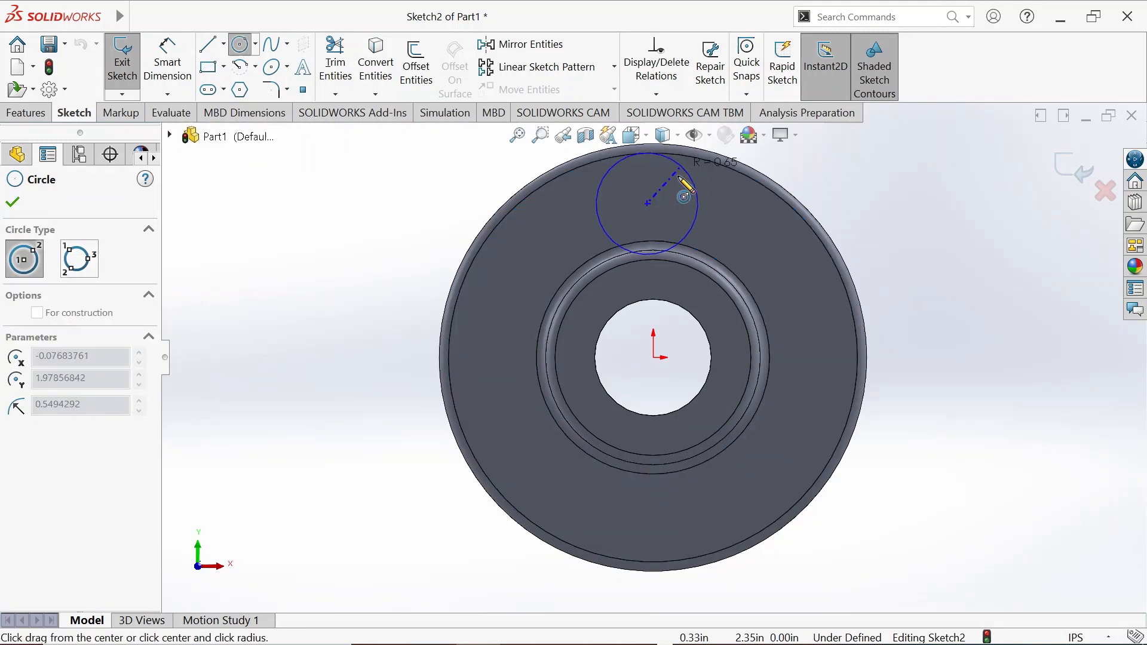
pyautogui.click(685, 186)
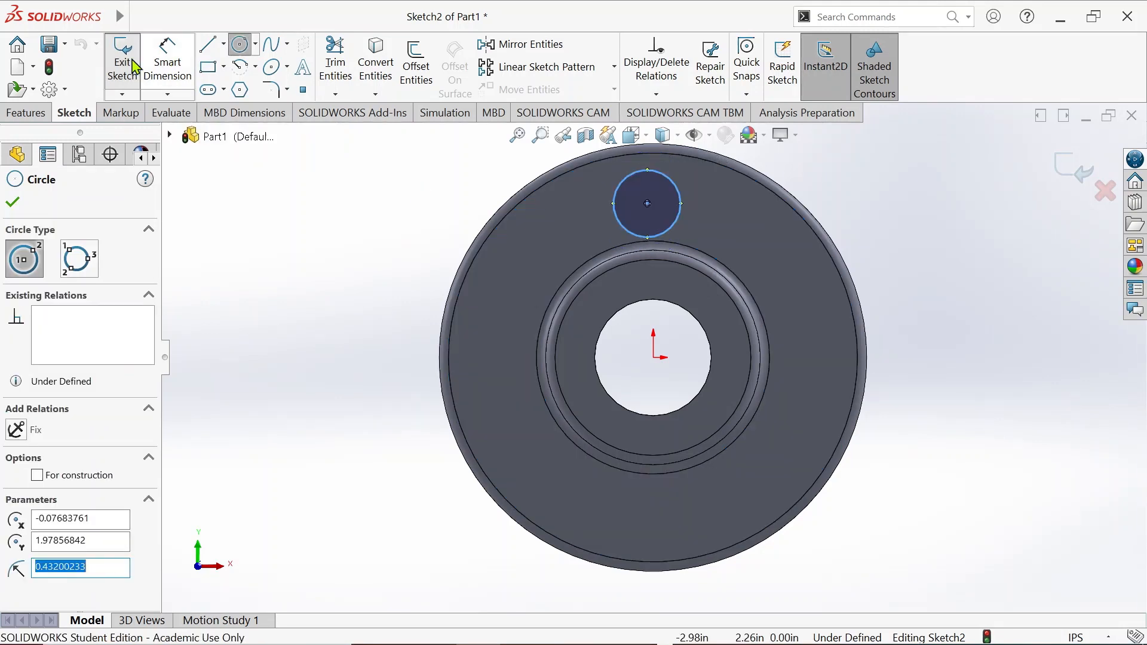
# Step: Give the small circle near the flange top a Ø.50 diameter dimension
pyautogui.click(168, 63)
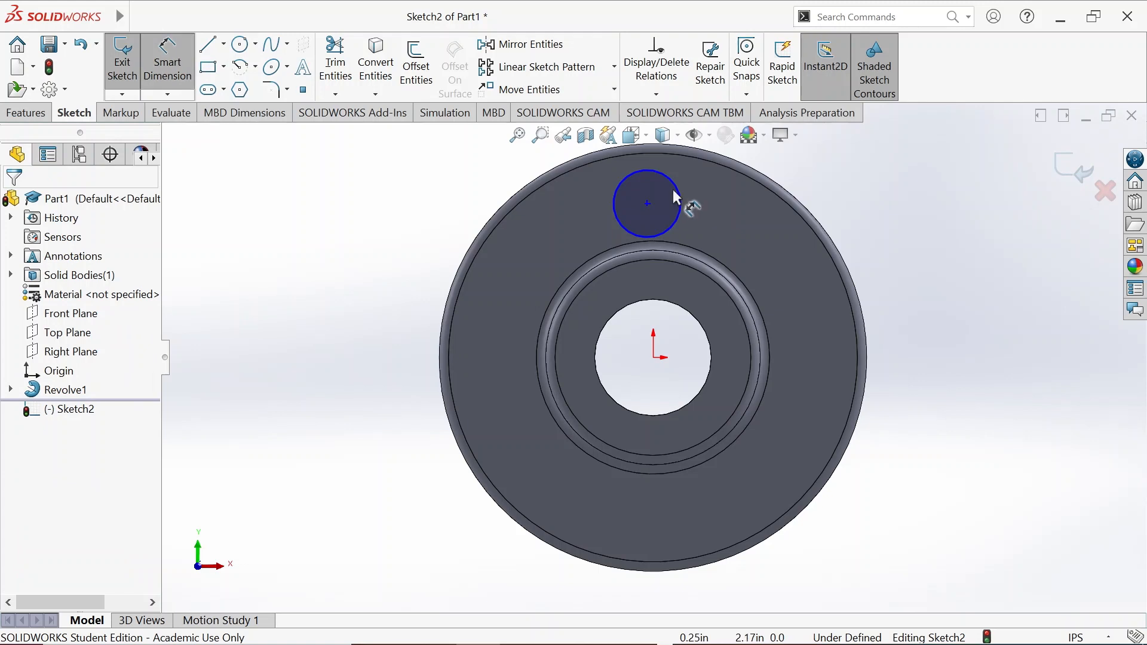
pyautogui.click(675, 195)
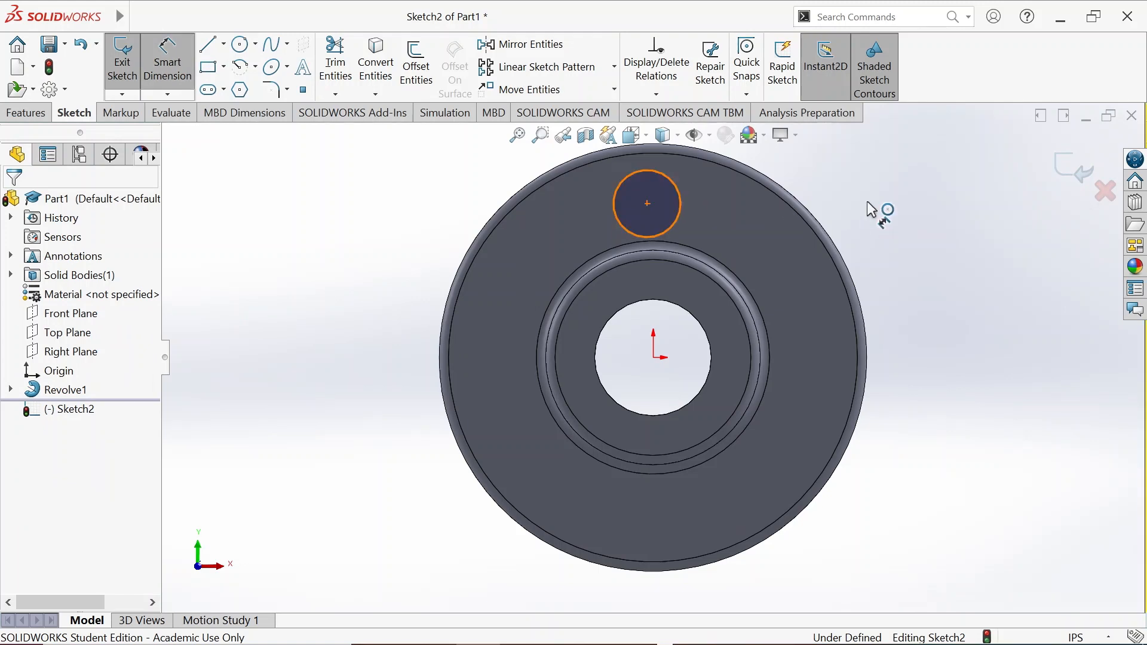
pyautogui.click(866, 209)
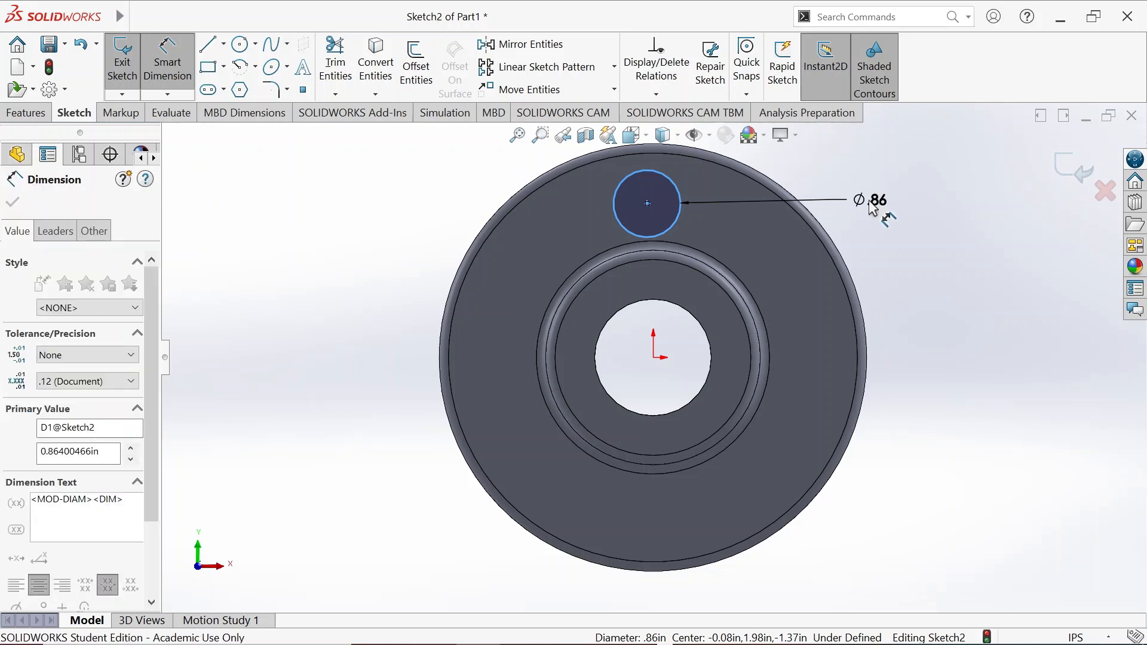
pyautogui.doubleClick(874, 204)
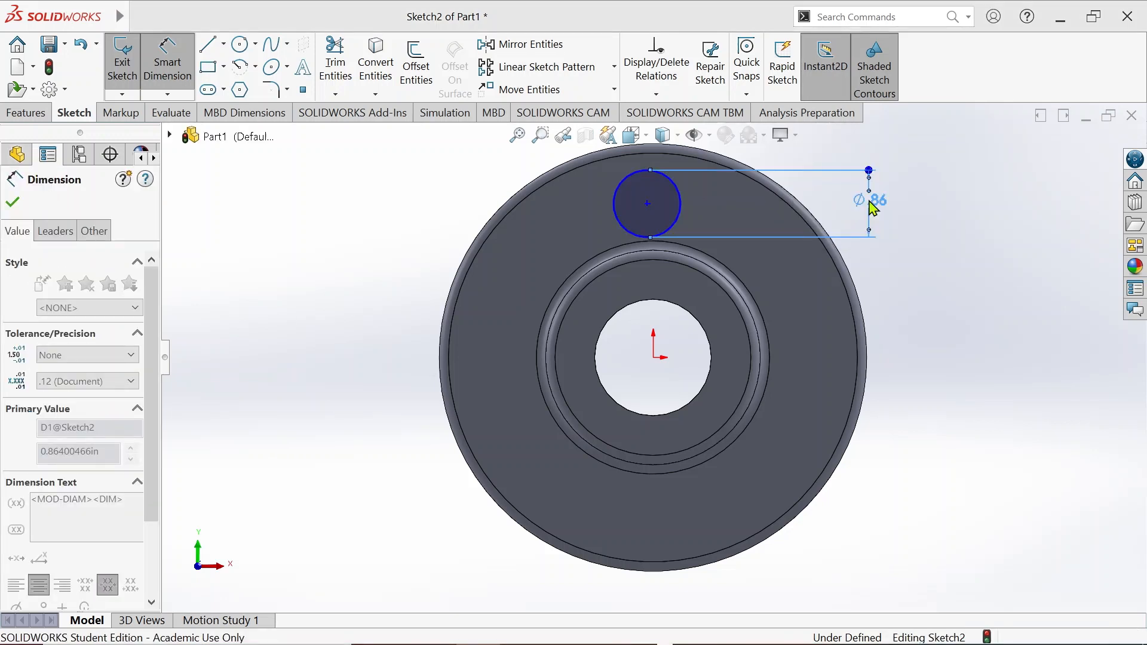
pyautogui.write('.5')
pyautogui.press('Return')
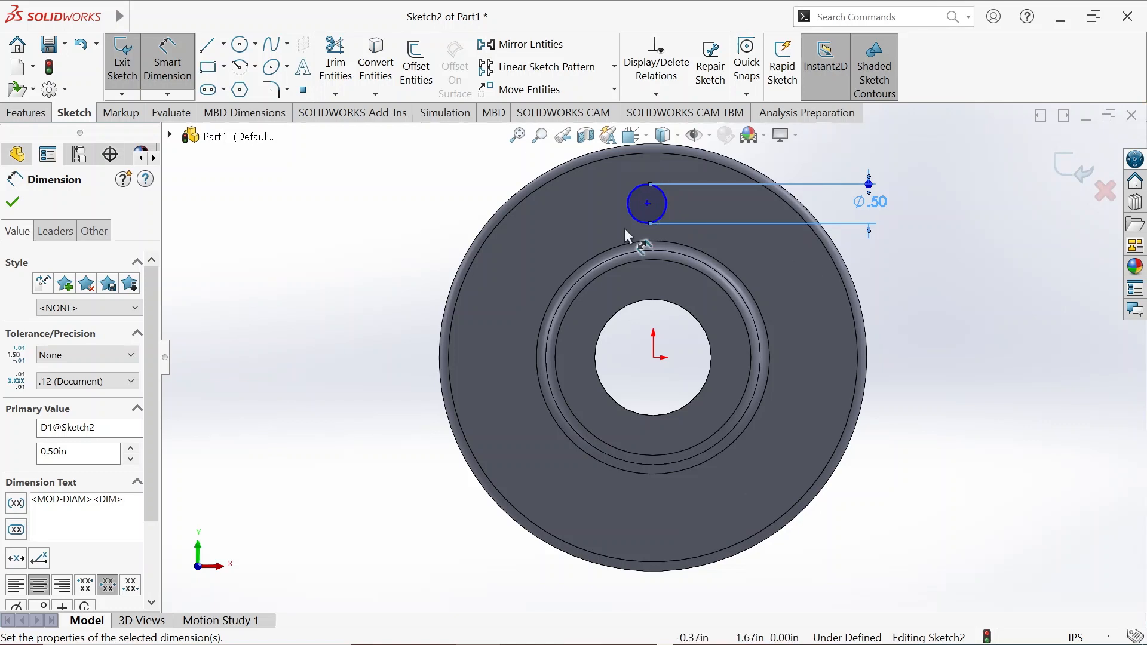
# Step: Draw a construction circle centred on the origin passing through the hole area
pyautogui.click(239, 44)
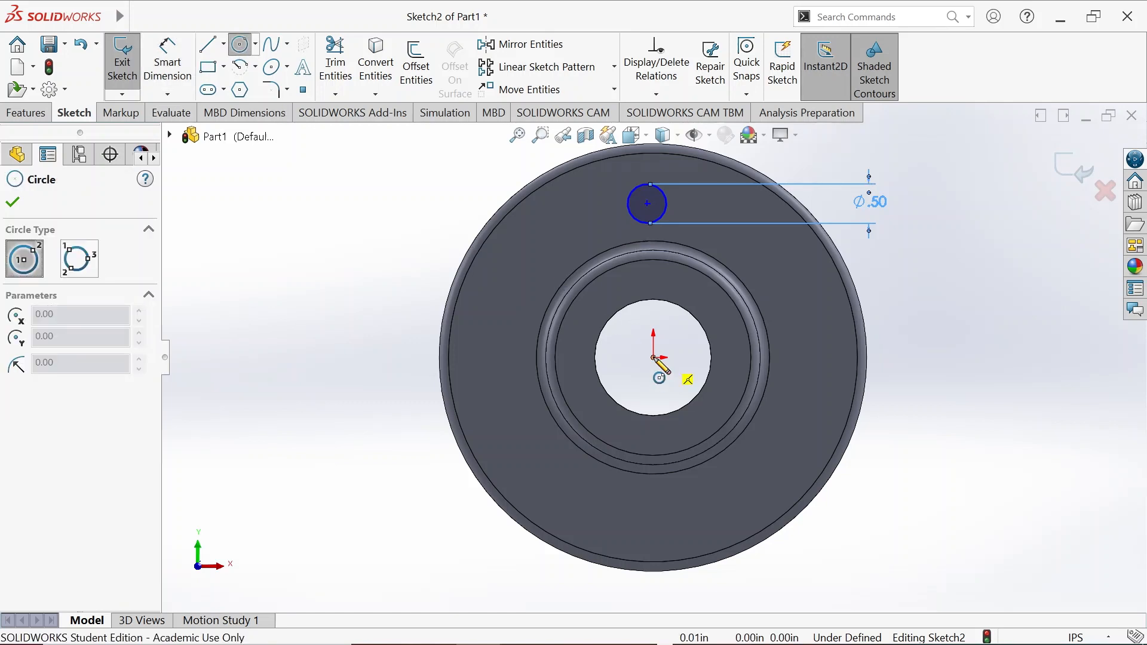
pyautogui.click(653, 357)
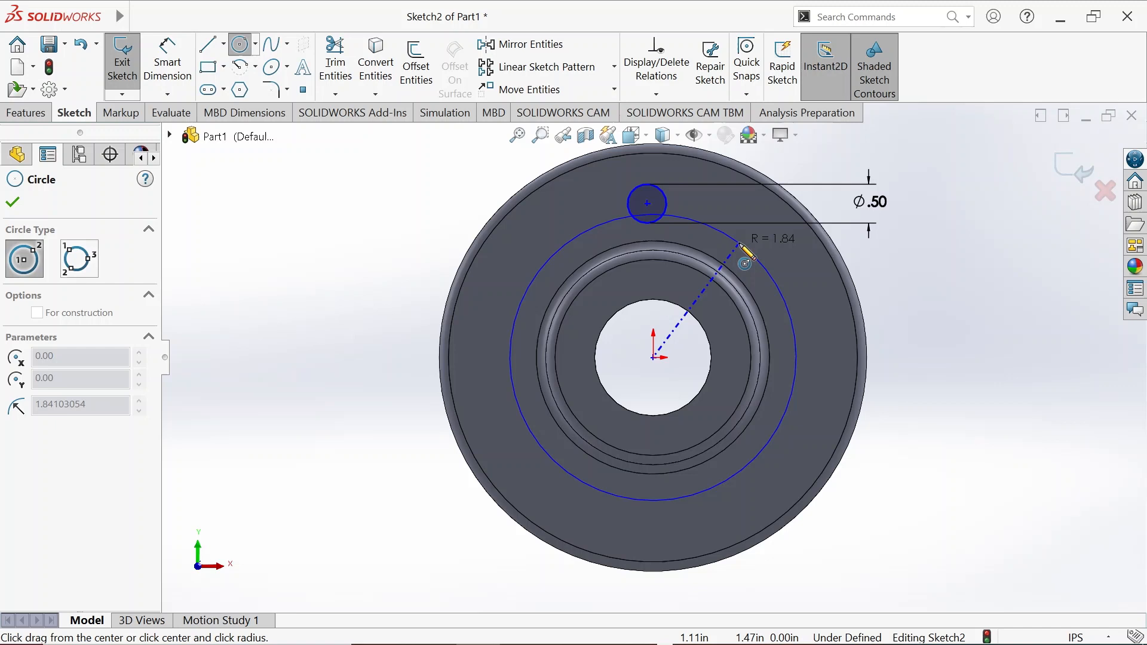
pyautogui.click(745, 260)
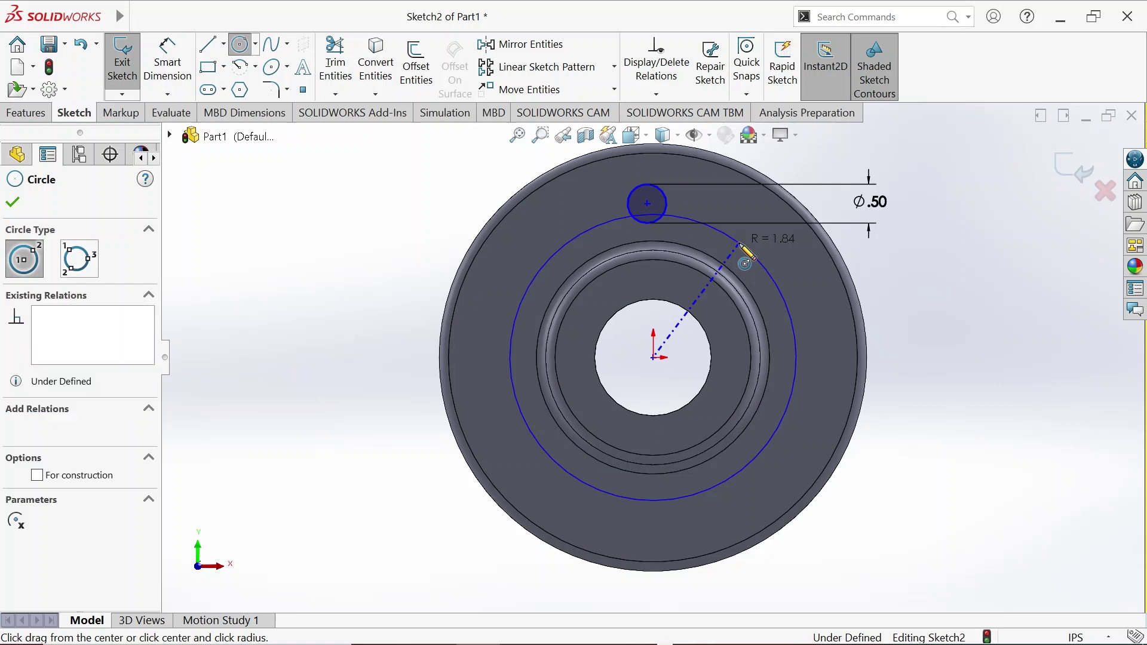
pyautogui.click(37, 476)
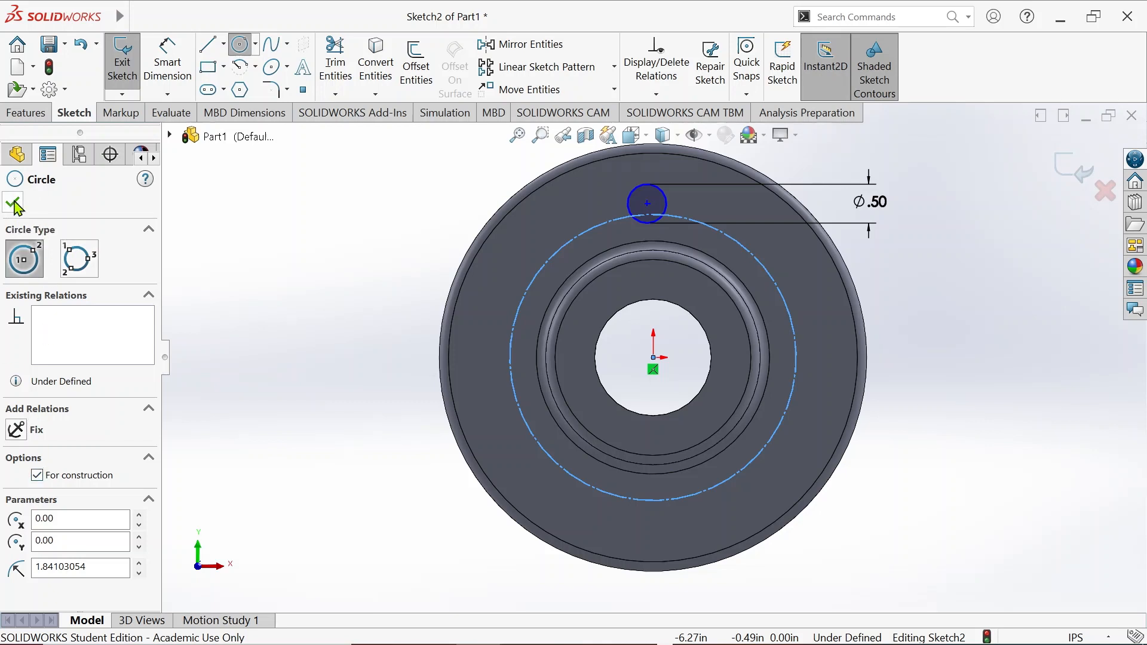
pyautogui.click(12, 201)
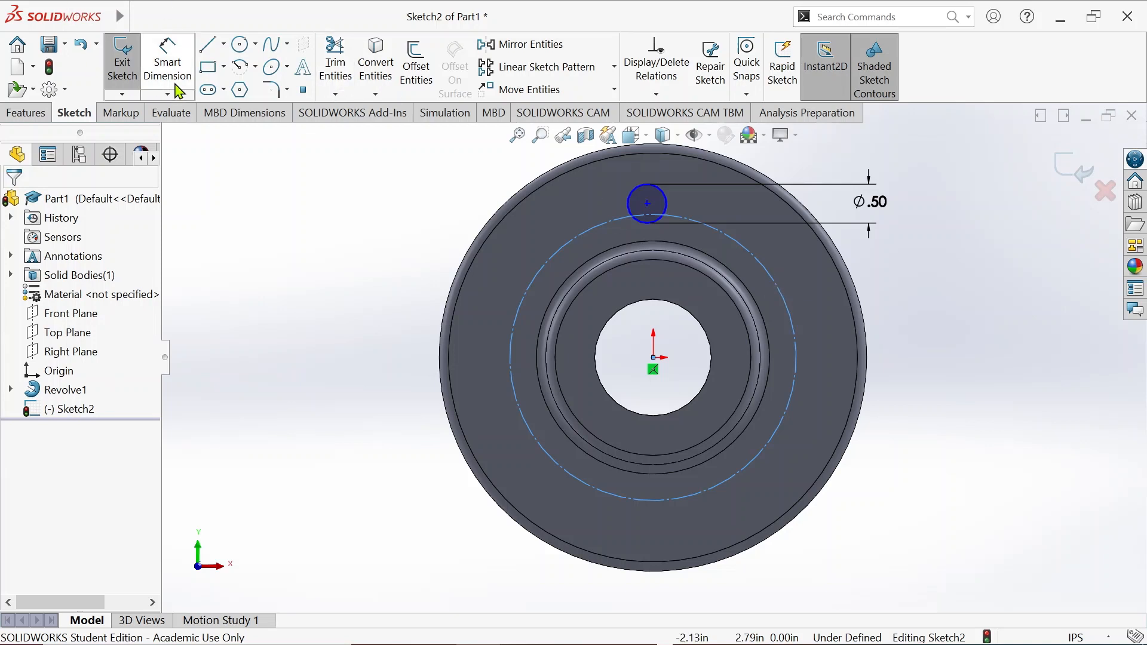
# Step: Dimension the construction circle to Ø4.24
pyautogui.click(168, 63)
pyautogui.click(791, 378)
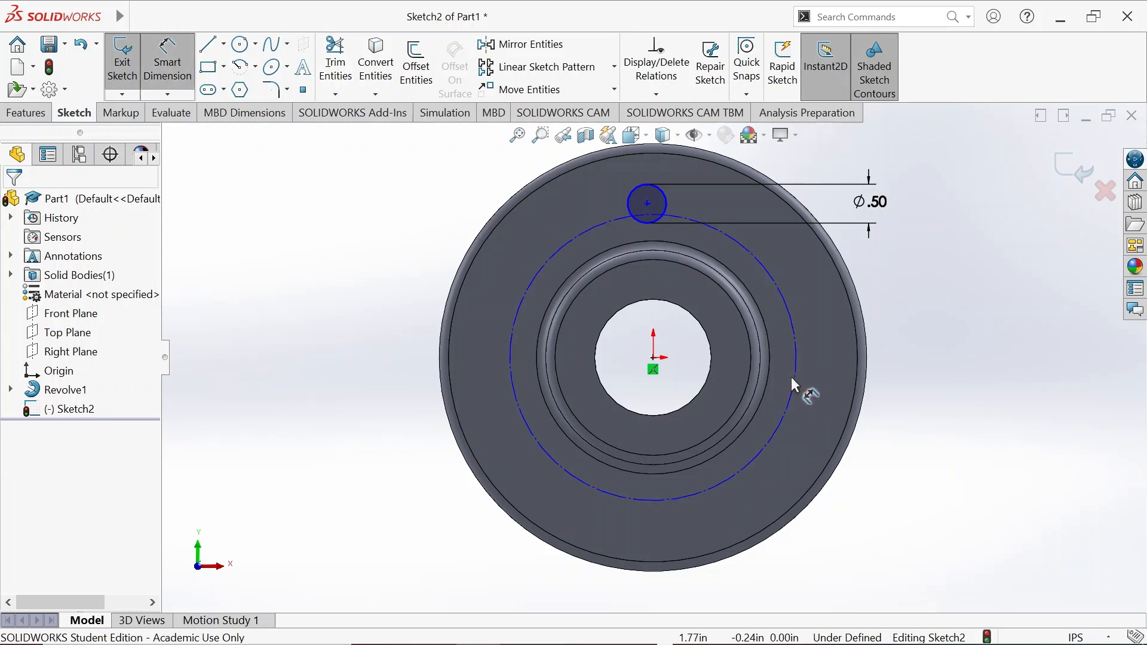
pyautogui.click(923, 468)
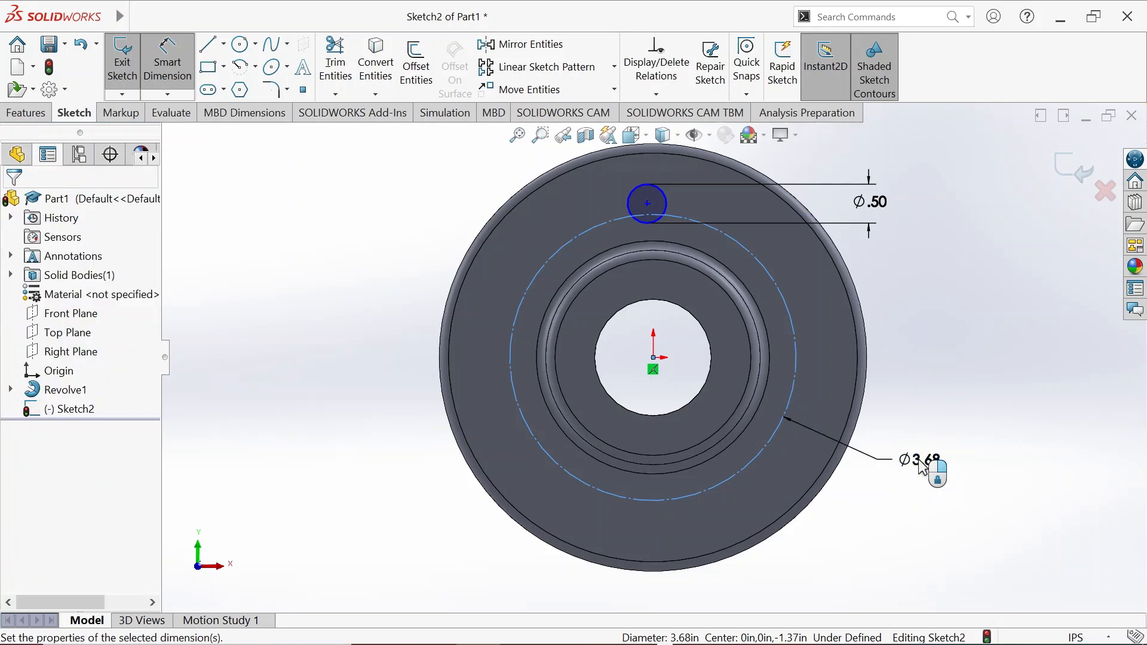
pyautogui.doubleClick(922, 468)
pyautogui.write('4.24')
pyautogui.press('Return')
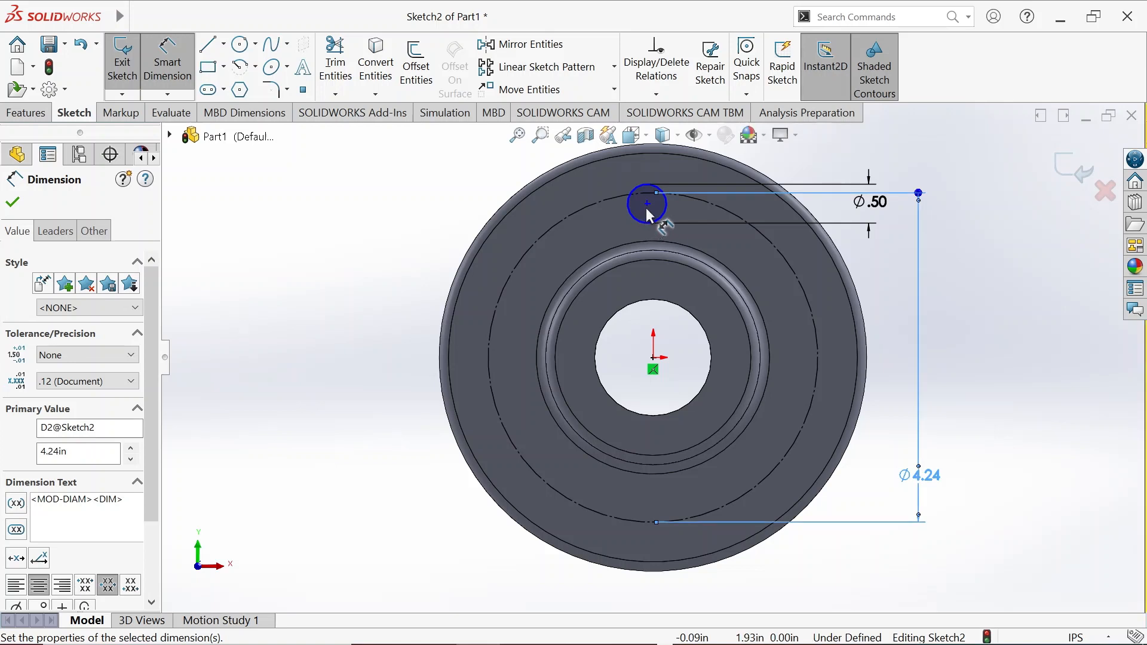
# Step: Discard an unwanted 1.98 dimension between the hole centre and construction circle
pyautogui.click(647, 205)
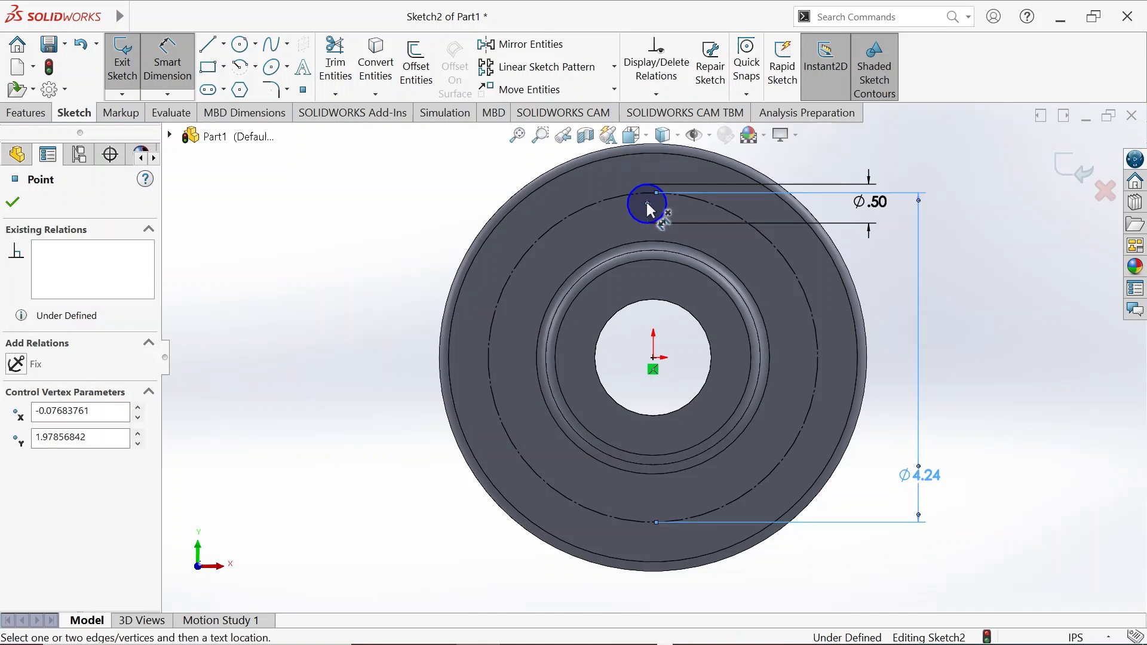
pyautogui.click(590, 214)
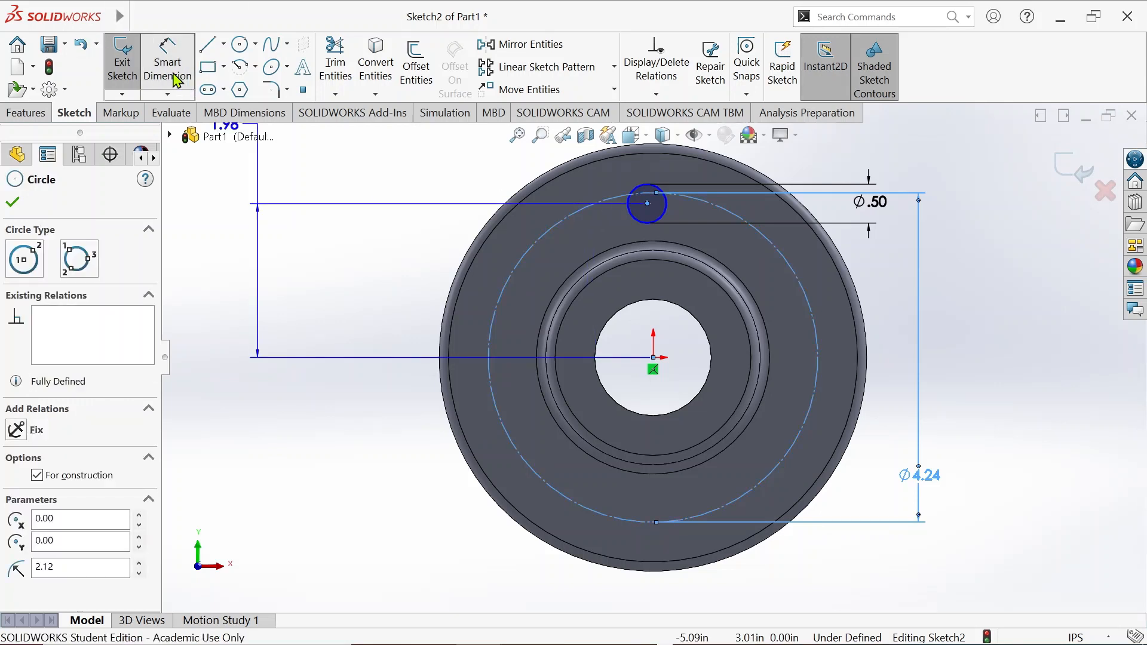
pyautogui.click(166, 61)
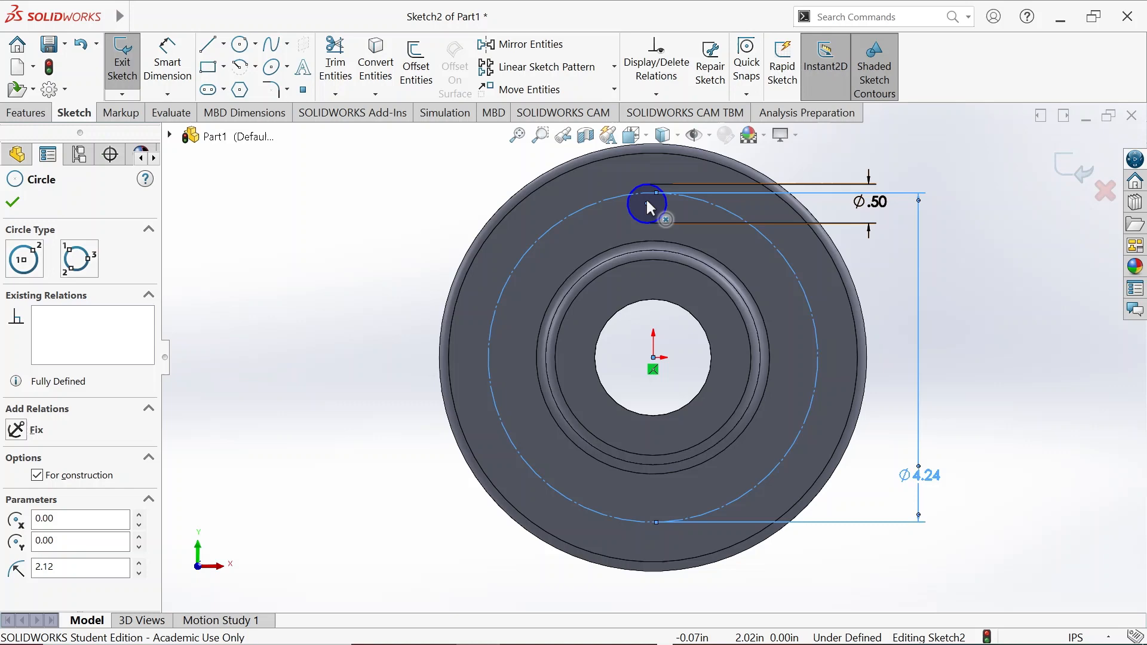
pyautogui.press('Escape')
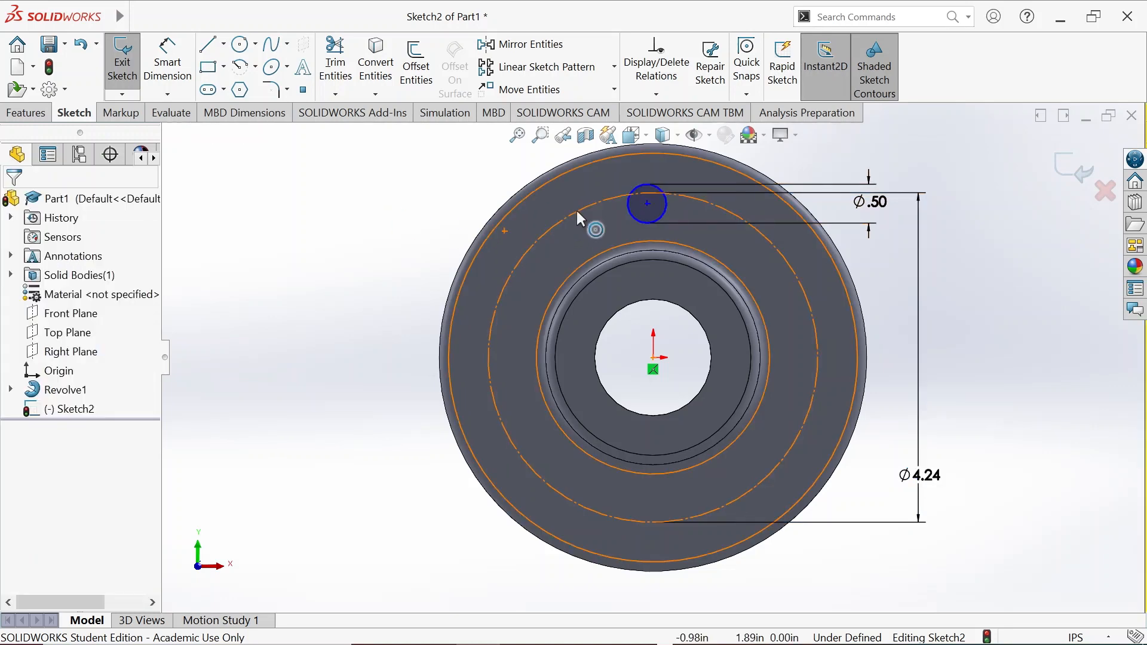
# Step: Make the small circle's centre coincident with the construction circle
pyautogui.click(578, 213)
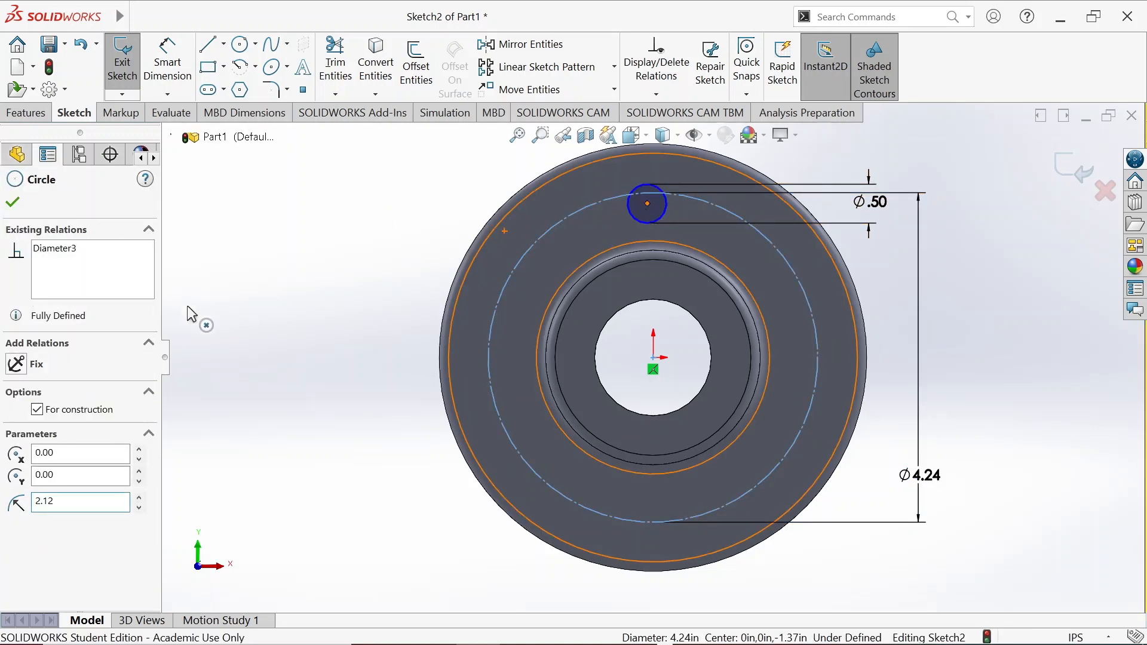
pyautogui.keyDown('ctrl'); pyautogui.click(647, 201); pyautogui.keyUp('ctrl')
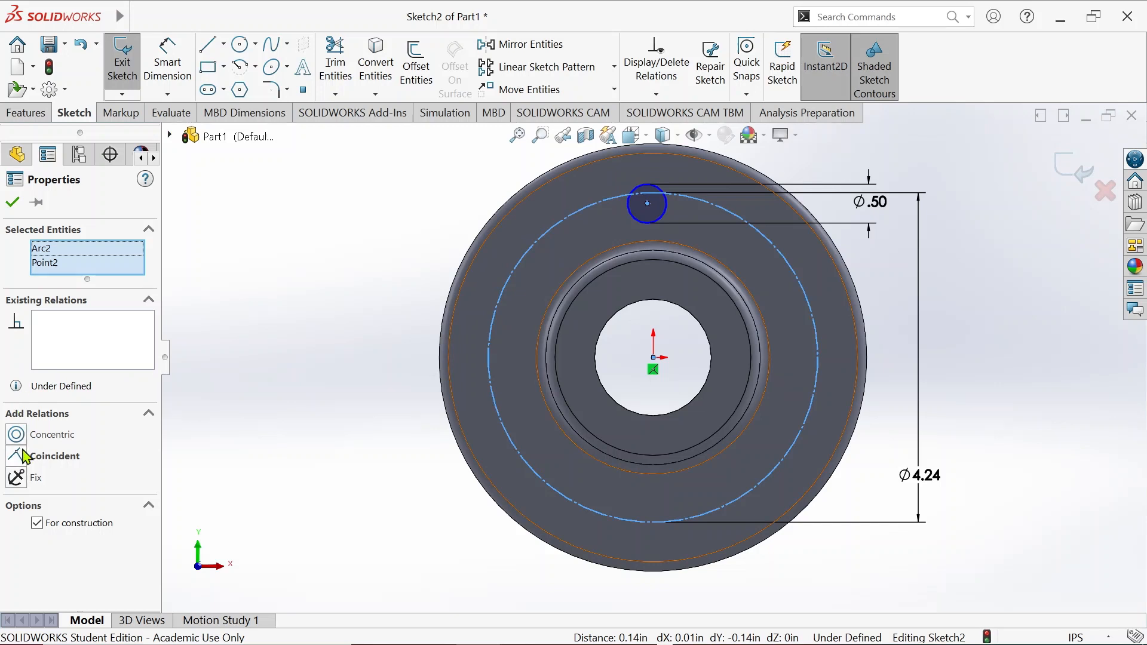
pyautogui.click(18, 456)
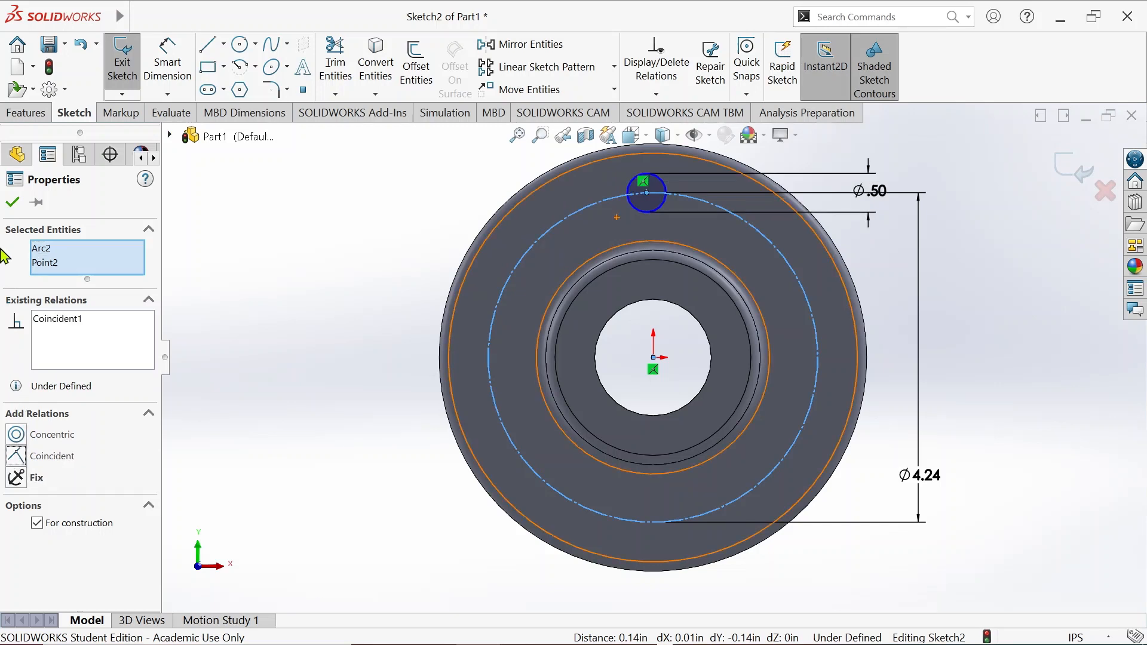
pyautogui.click(11, 201)
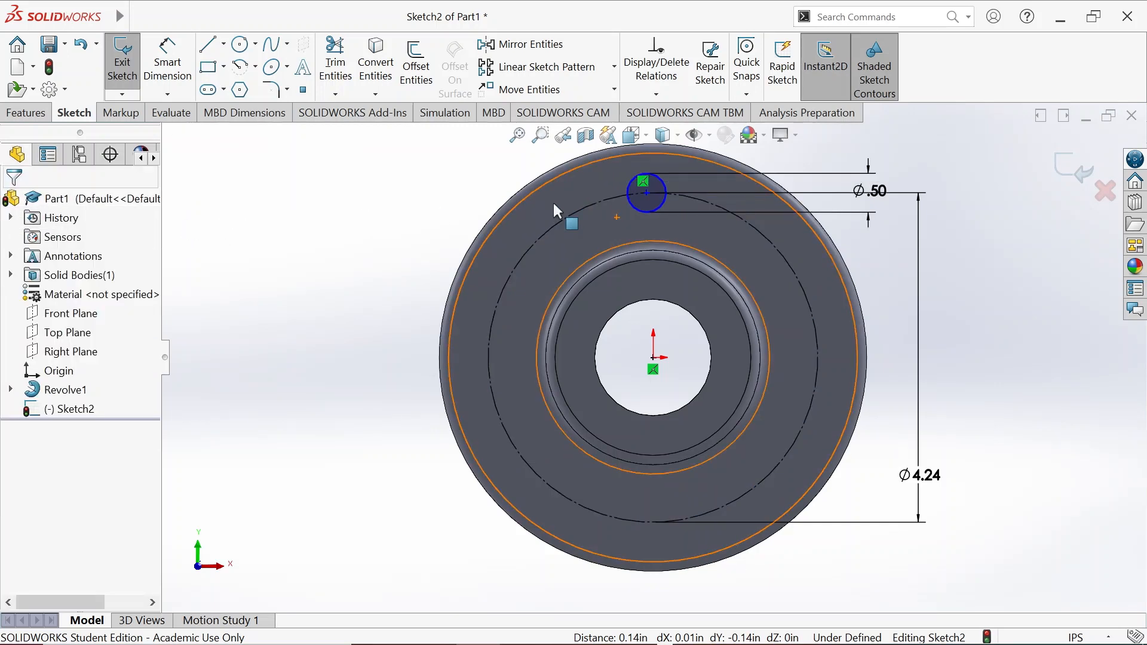
# Step: Add a Vertical relation between the hole centre and the origin, fully defining Sketch2
pyautogui.click(645, 192)
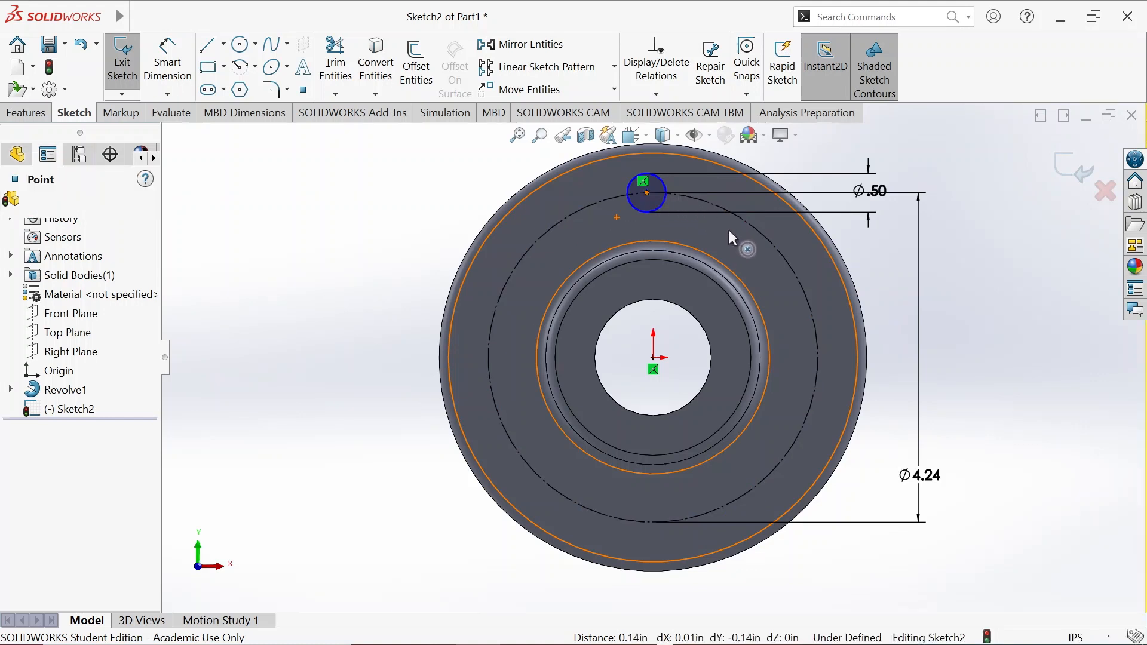
pyautogui.moveTo(728, 228); pyautogui.dragTo(667, 193)
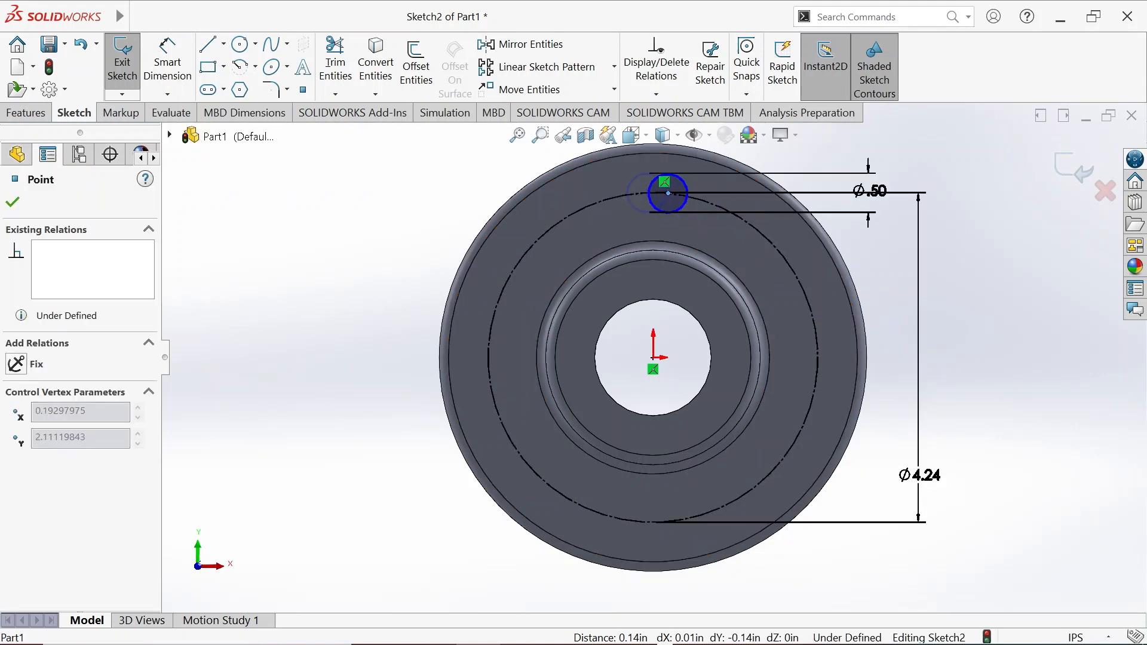
pyautogui.click(668, 193)
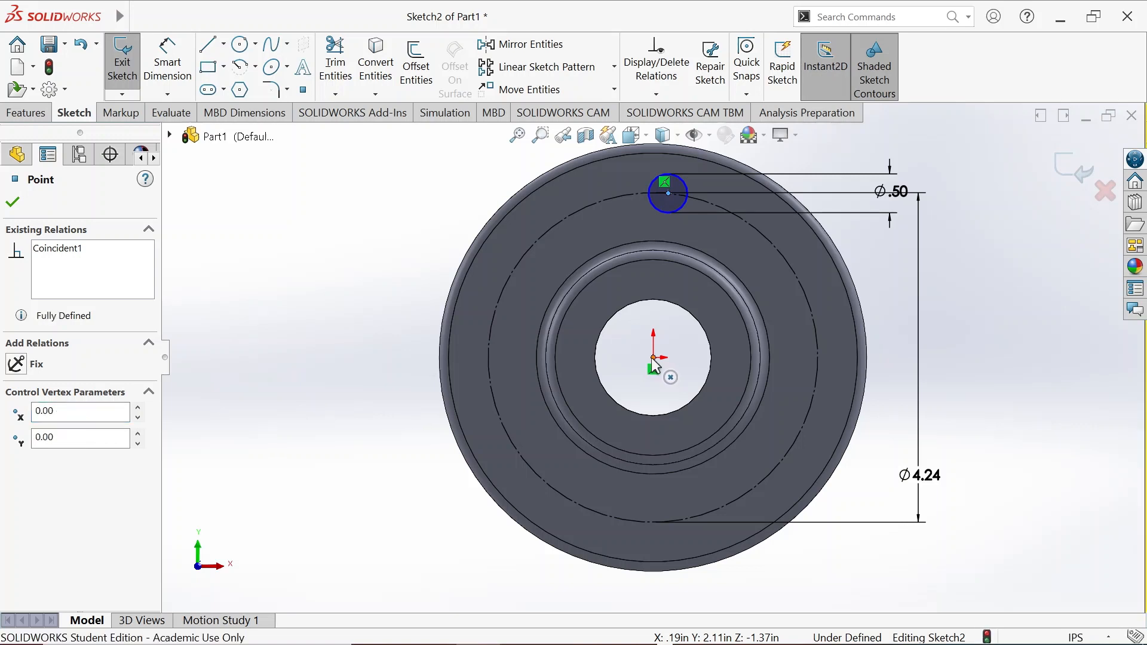
pyautogui.keyDown('ctrl'); pyautogui.click(651, 357); pyautogui.keyUp('ctrl')
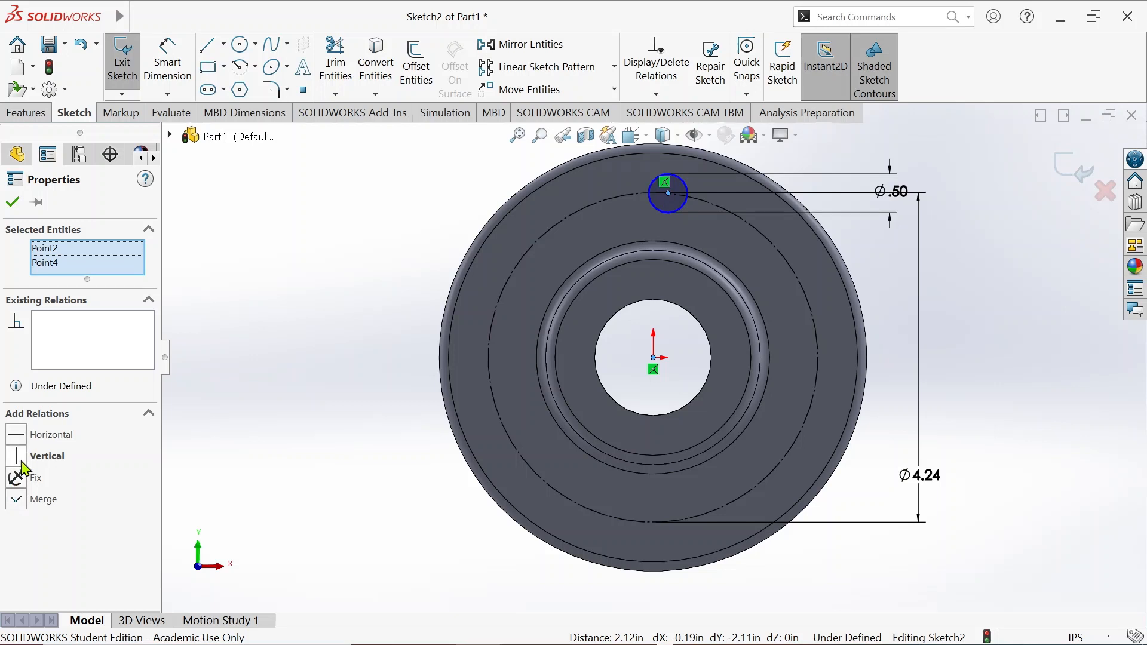
pyautogui.click(20, 458)
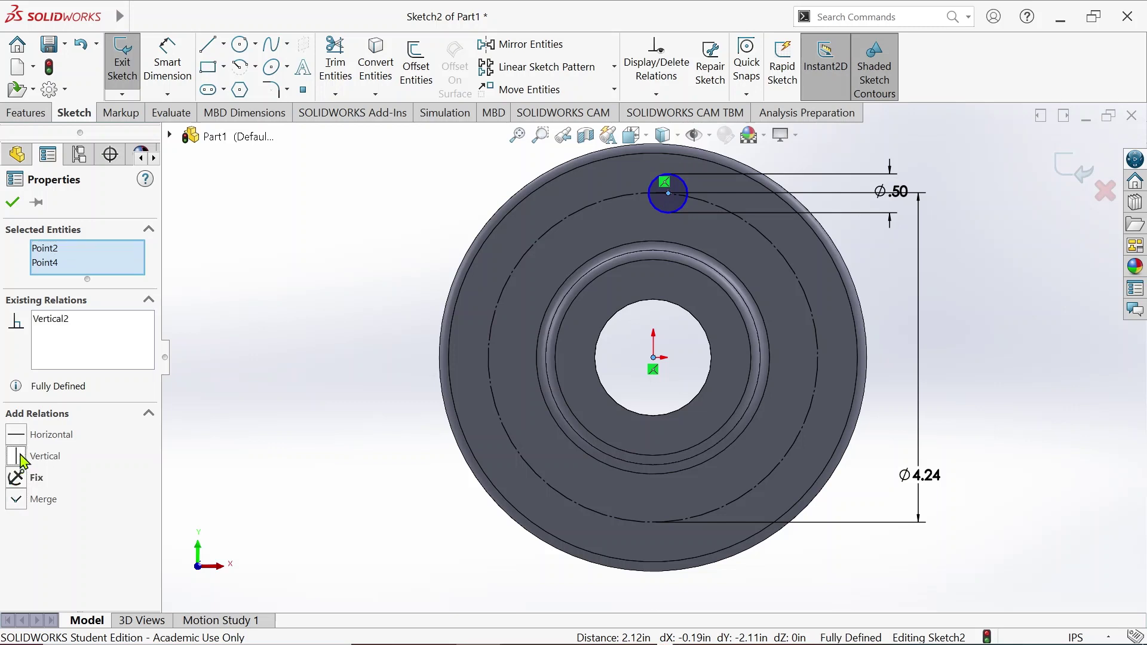
pyautogui.click(11, 201)
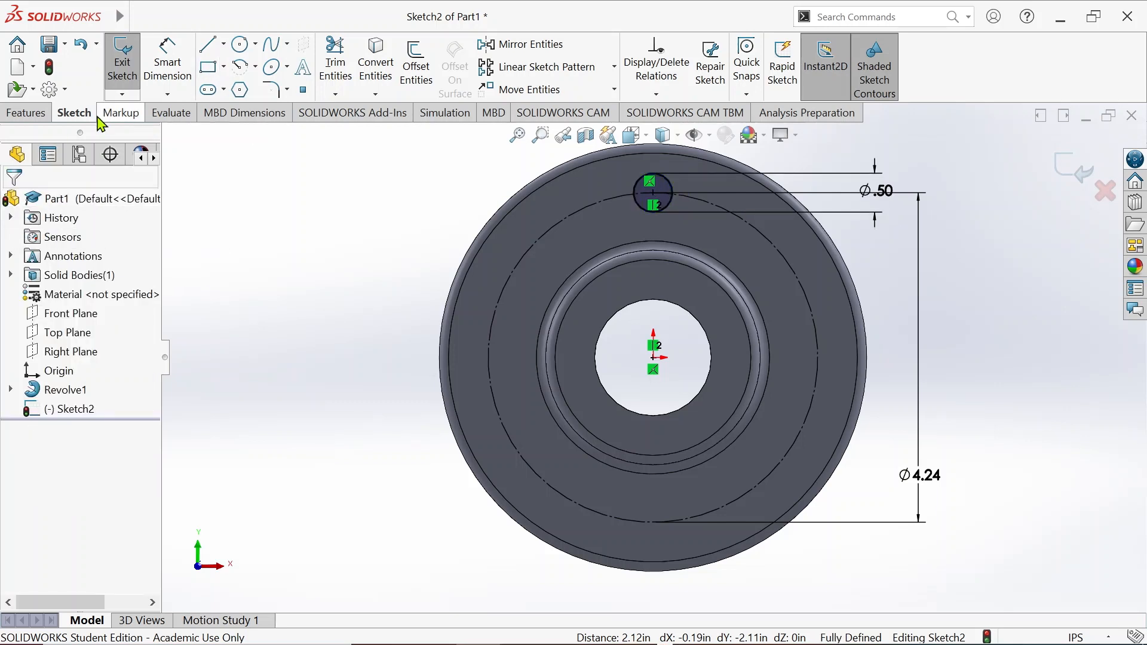
pyautogui.click(26, 113)
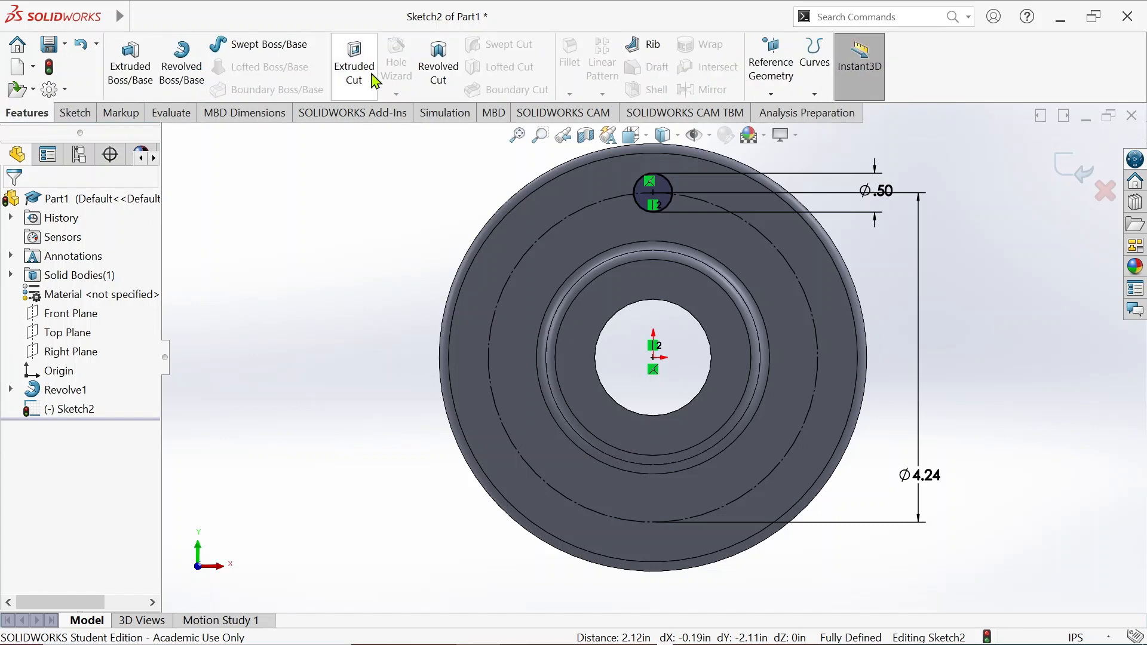
# Step: Cut the Ø.50 hole Through All as Cut-Extrude1, viewed in Isometric
pyautogui.click(354, 67)
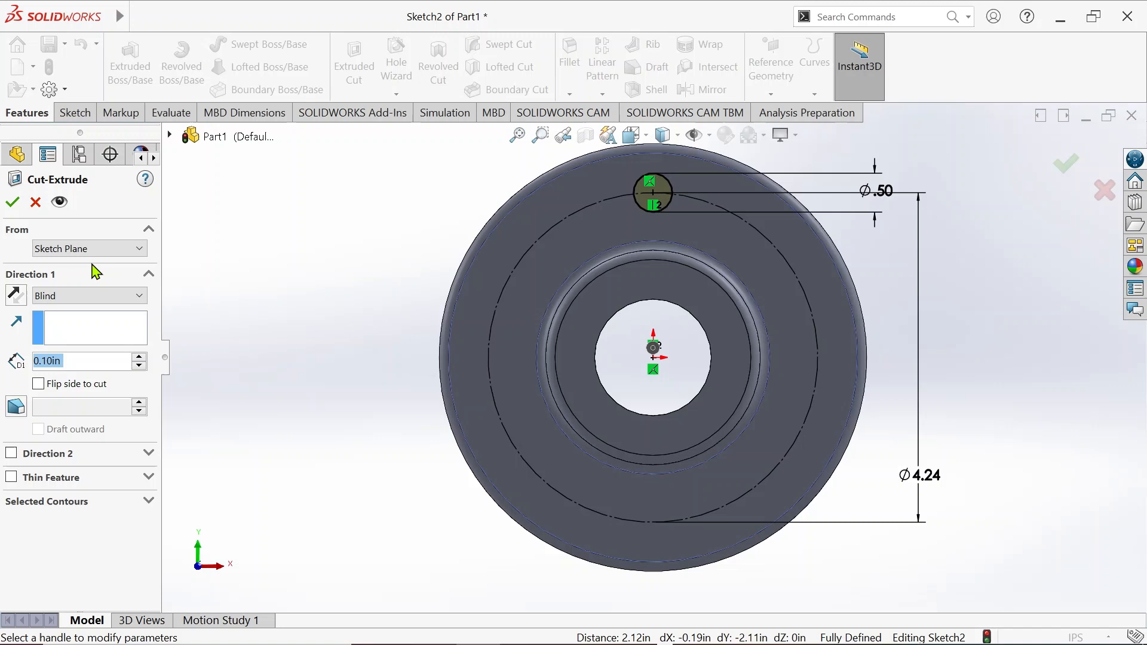
pyautogui.click(85, 296)
pyautogui.click(58, 323)
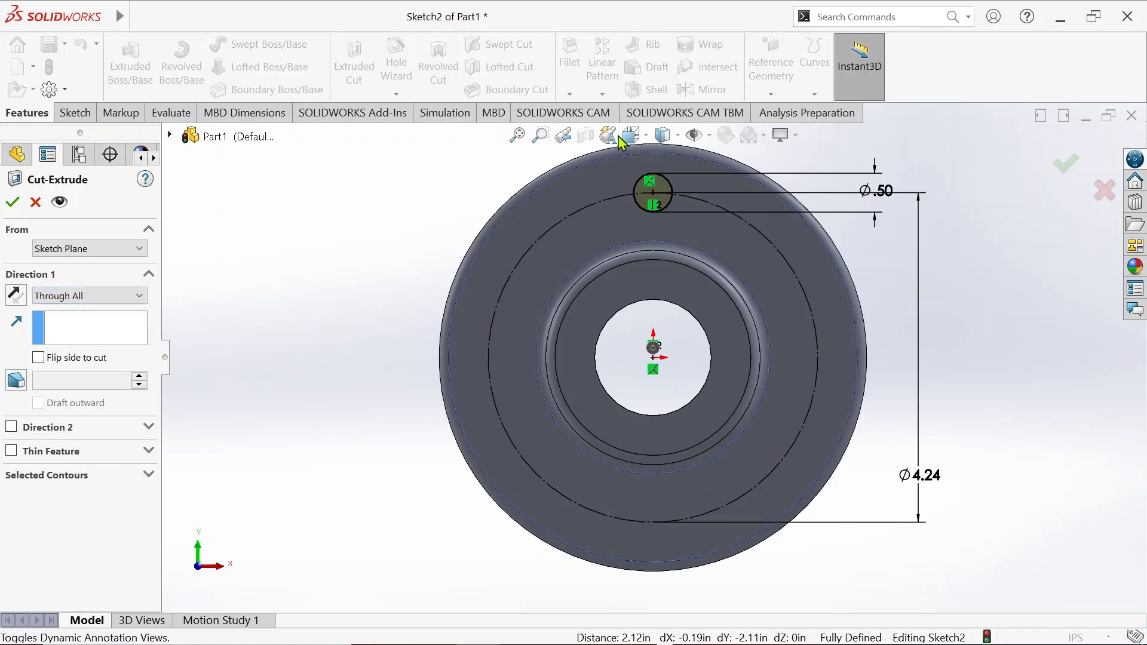
pyautogui.click(630, 135)
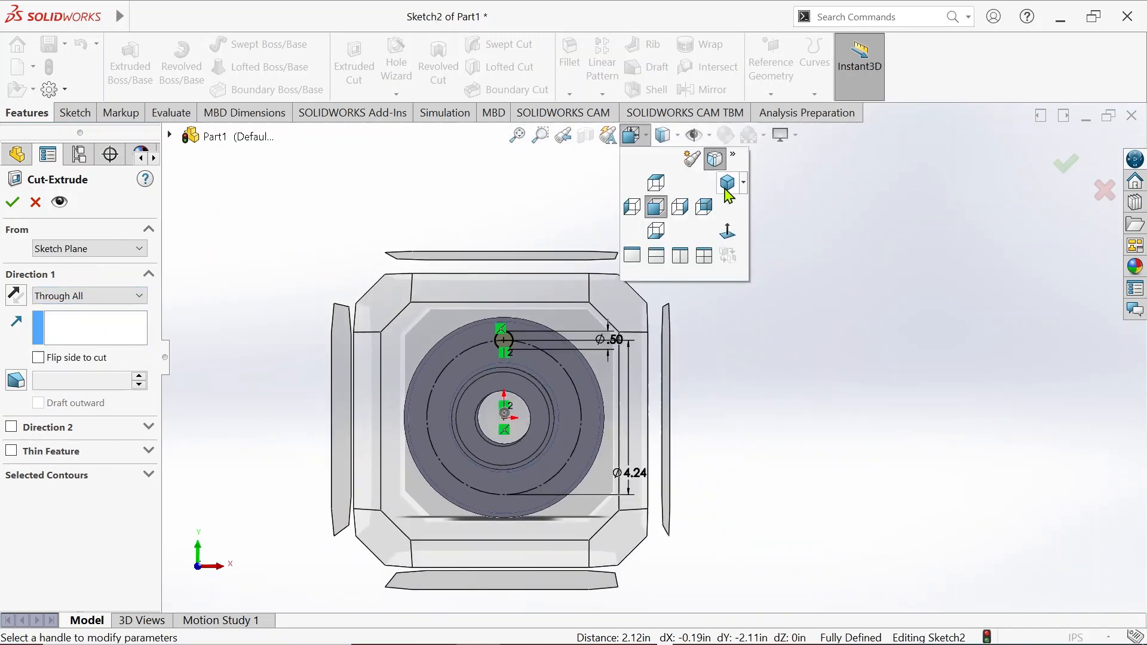
pyautogui.click(732, 188)
pyautogui.click(16, 204)
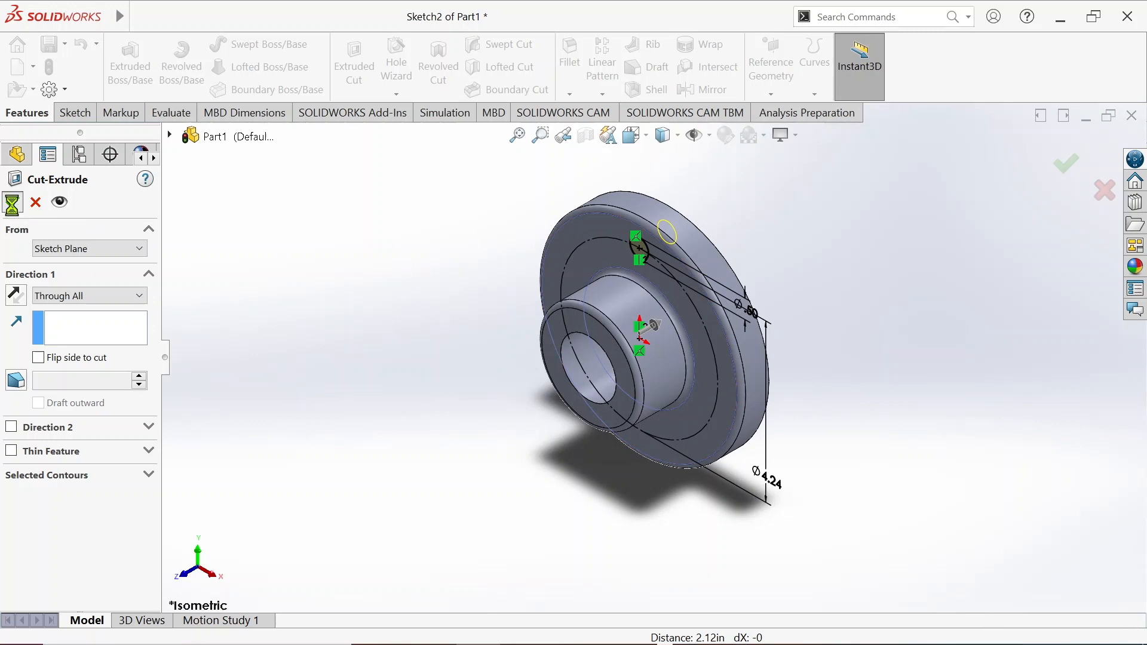
# Step: Start a Circular Pattern and try the bore's circular edge as its axis
pyautogui.click(347, 258)
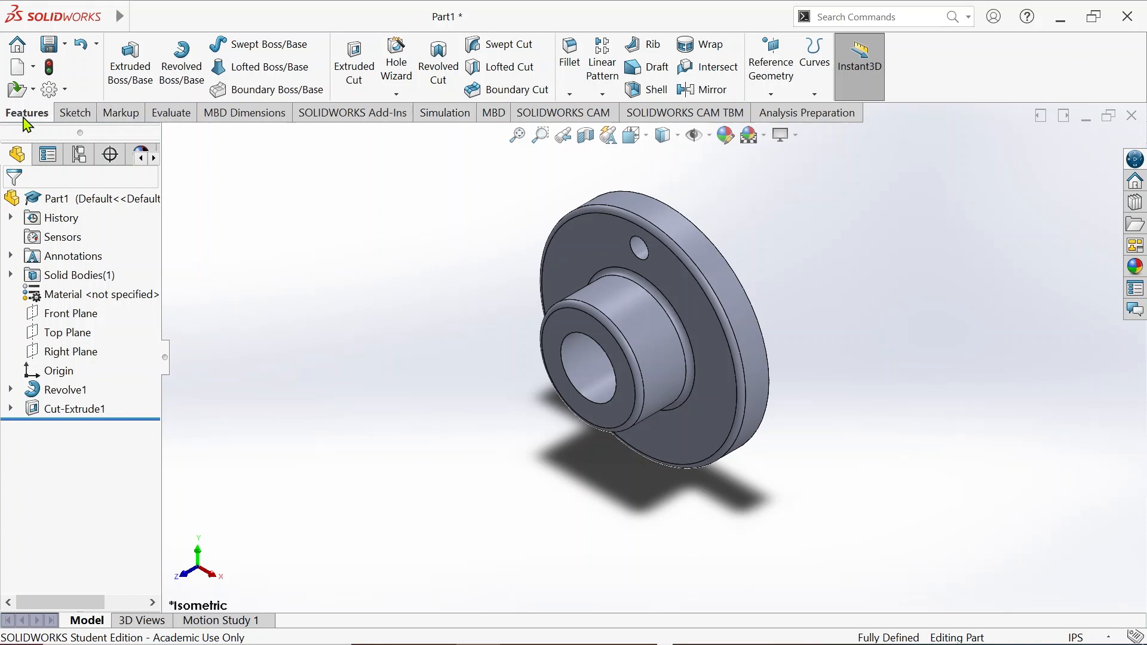
pyautogui.click(604, 100)
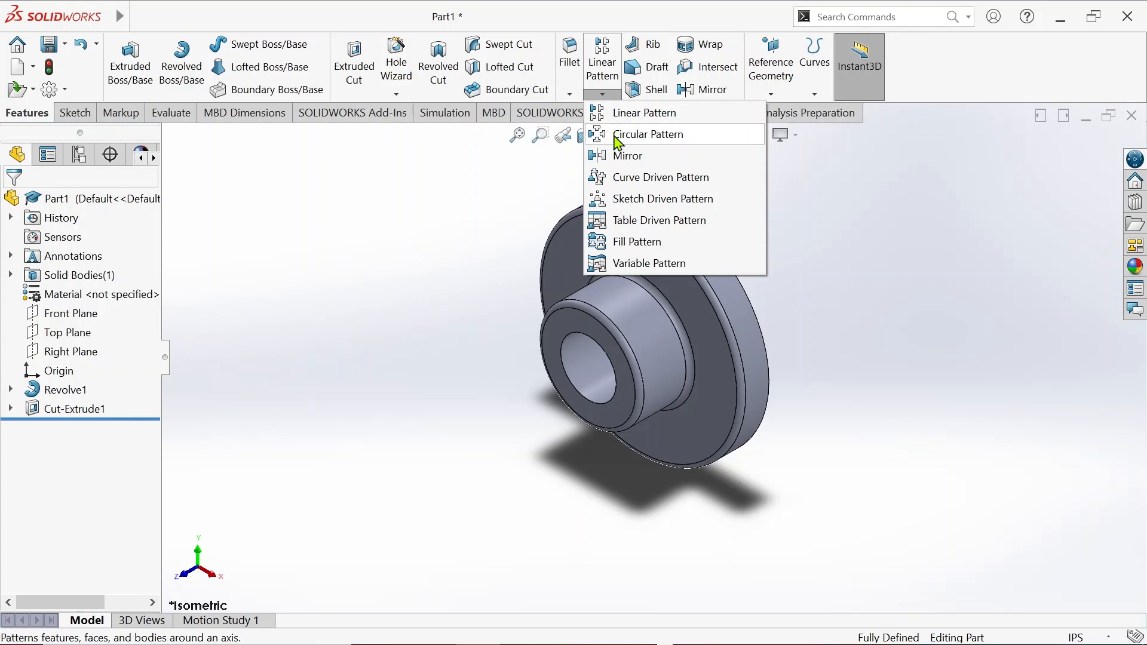
pyautogui.click(647, 134)
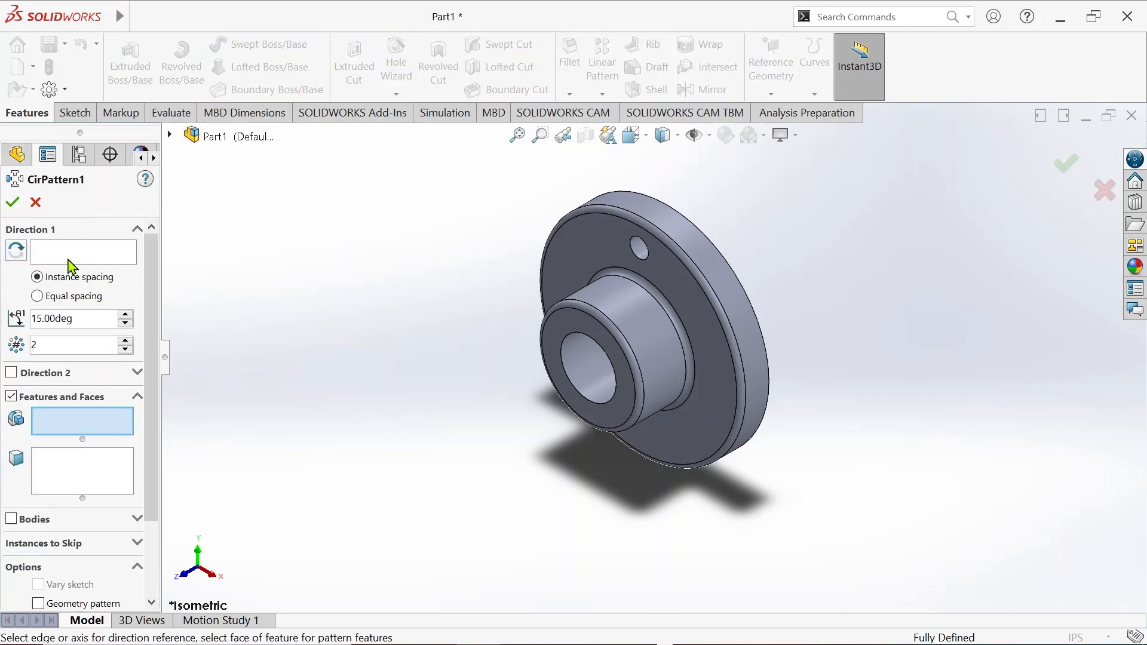
pyautogui.click(67, 258)
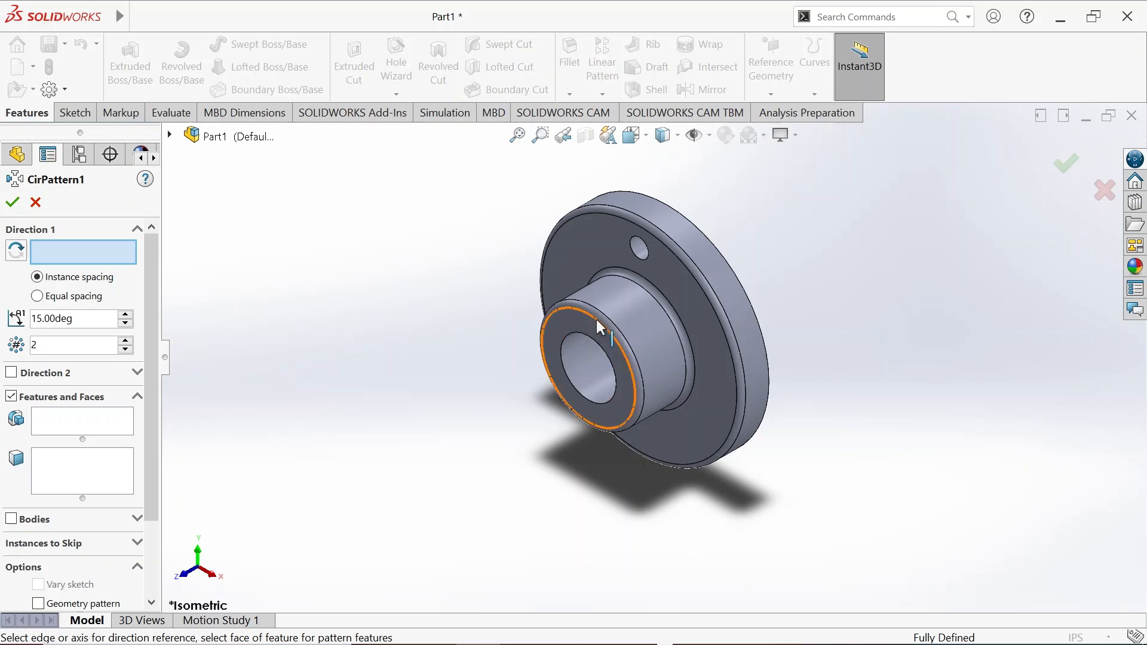
pyautogui.click(598, 328)
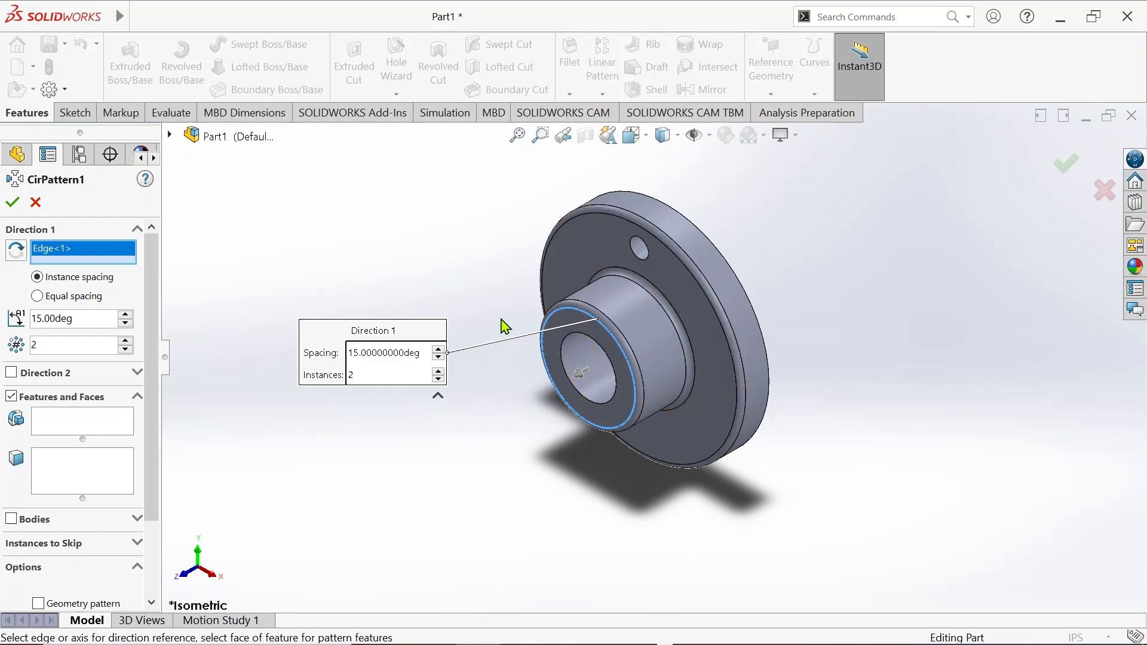
# Step: Clear the edge, show temporary axes and use the central Axis<1> as pattern axis
pyautogui.rightClick(98, 254)
pyautogui.click(130, 268)
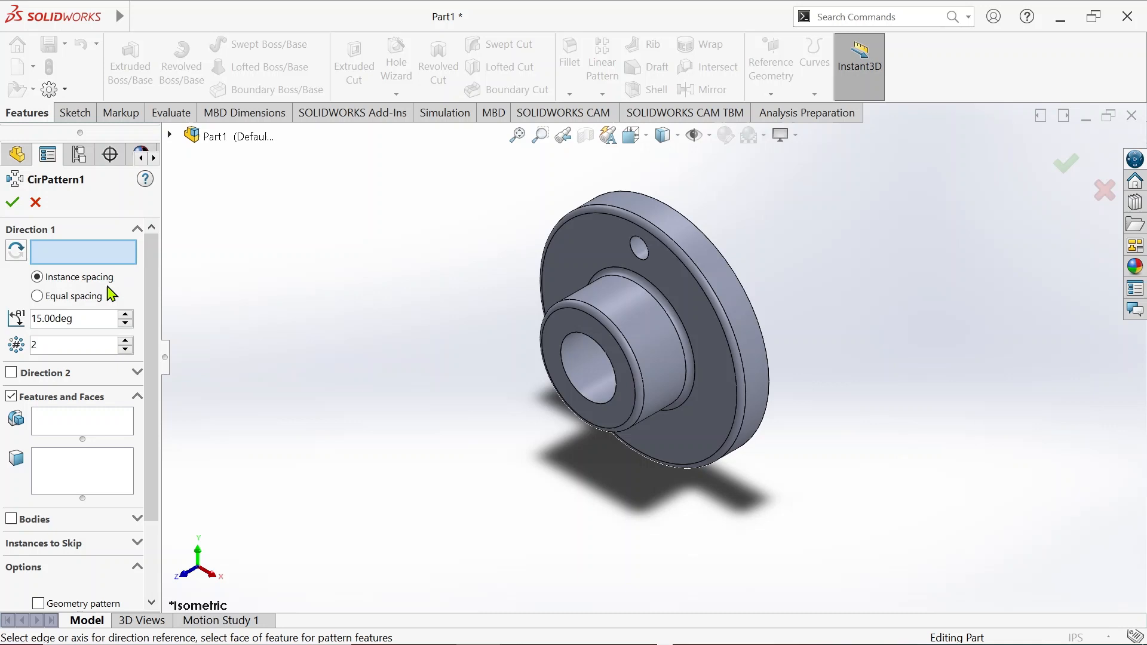
pyautogui.click(709, 136)
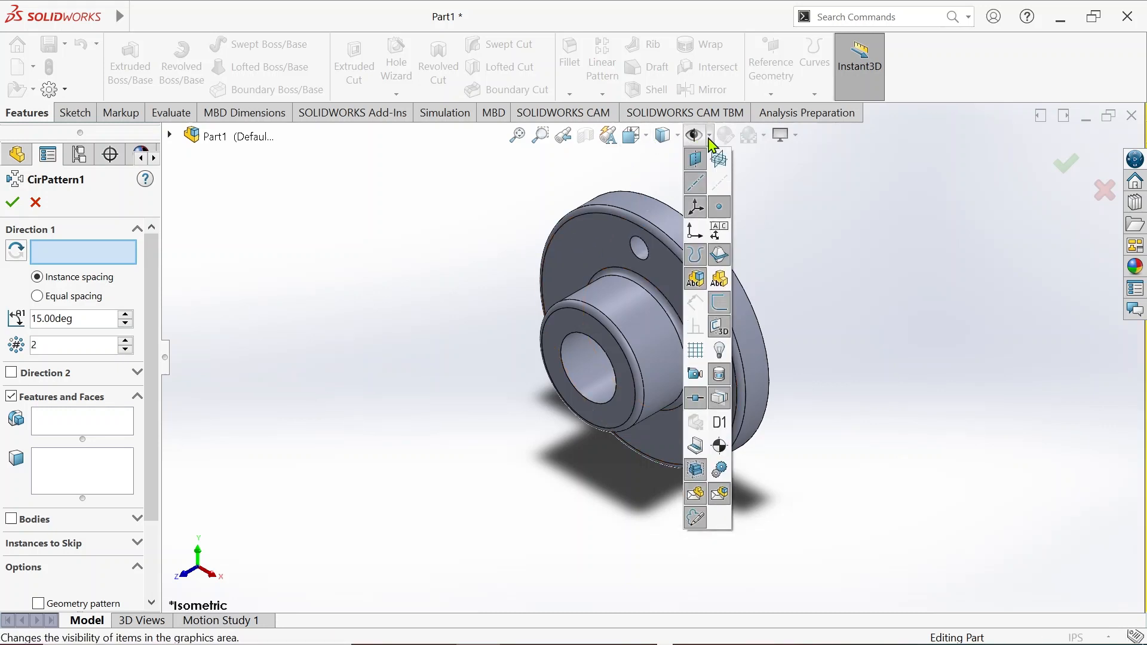
pyautogui.click(719, 186)
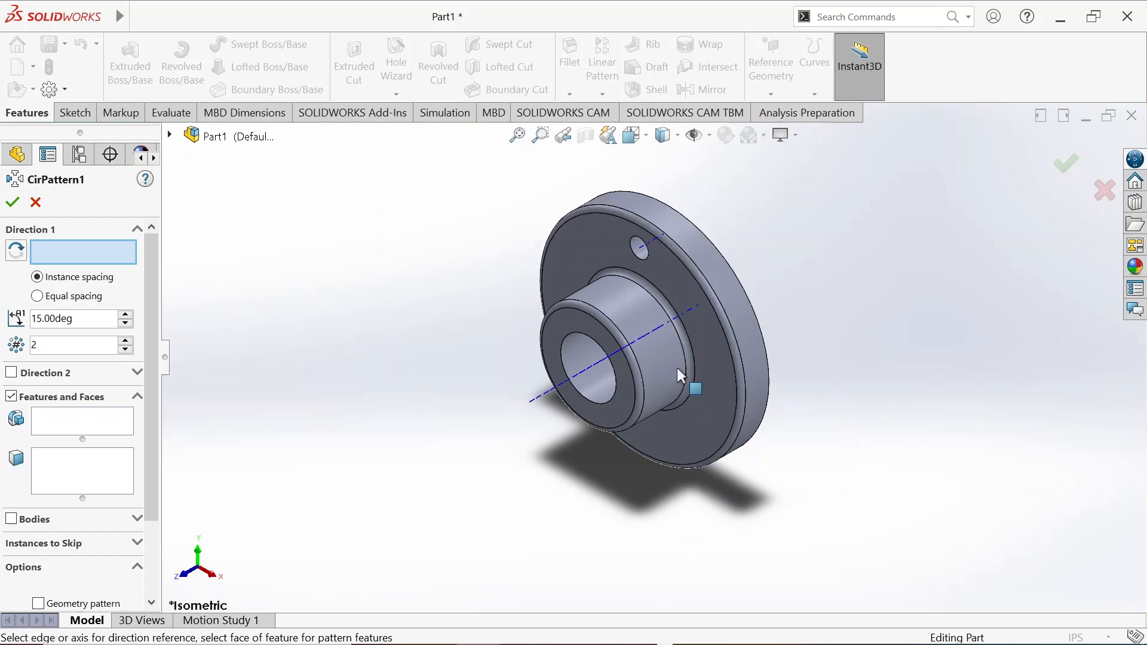
pyautogui.click(583, 369)
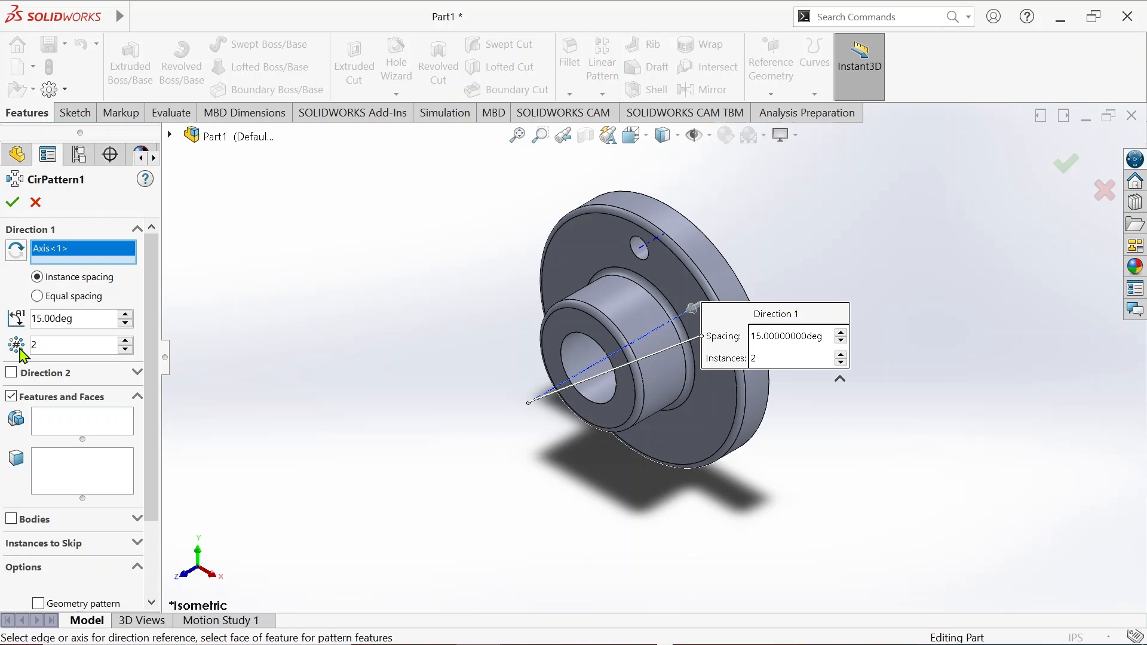
# Step: Pattern Cut-Extrude1 as 4 equally spaced instances over 360°, creating CirPattern1
pyautogui.click(125, 341)
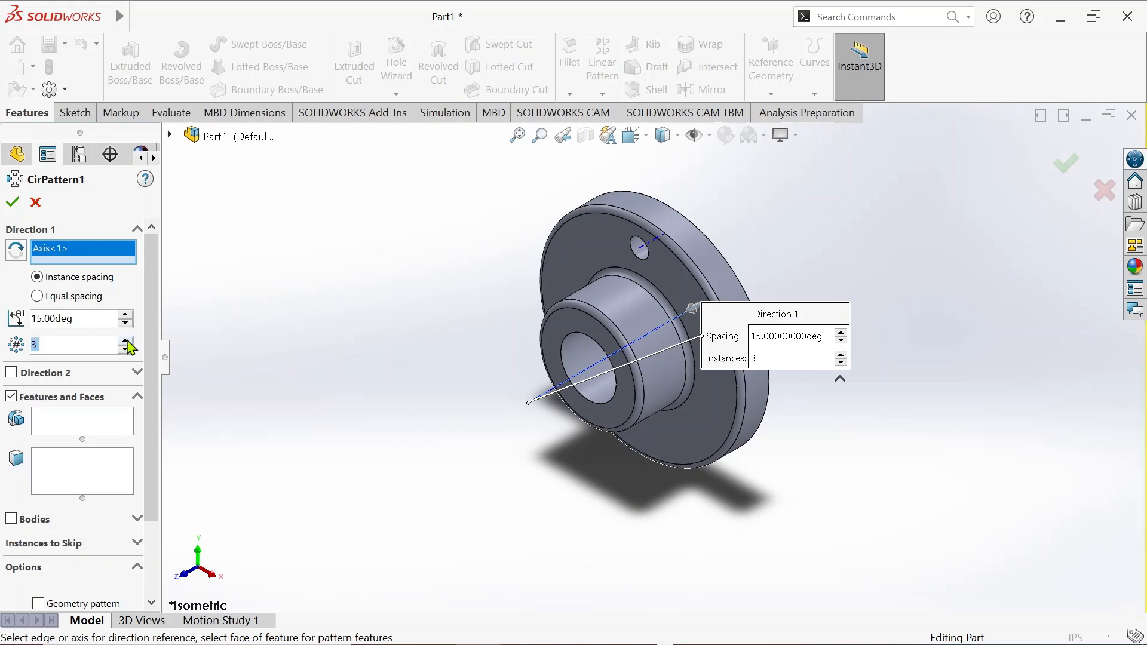
pyautogui.click(126, 341)
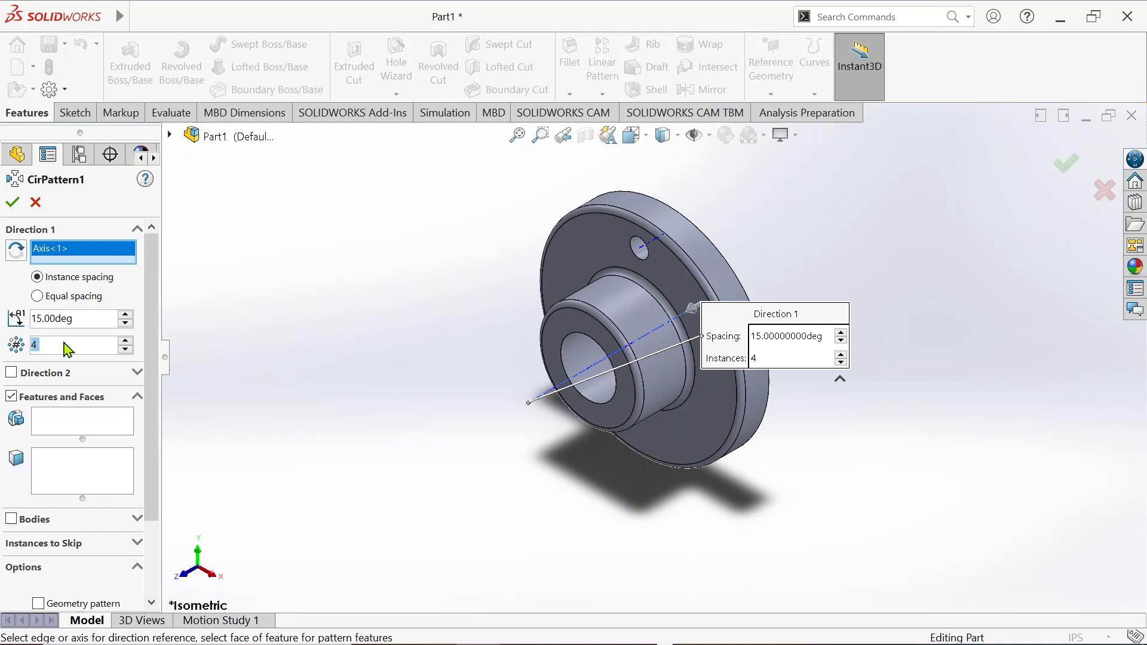
pyautogui.click(39, 297)
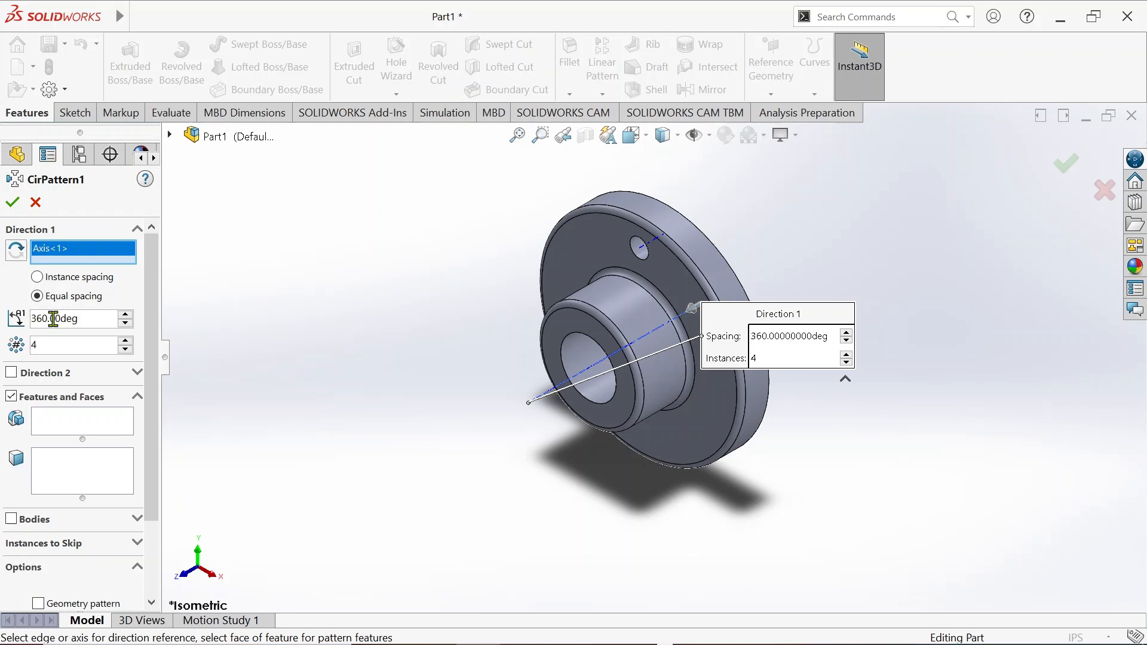
pyautogui.click(51, 424)
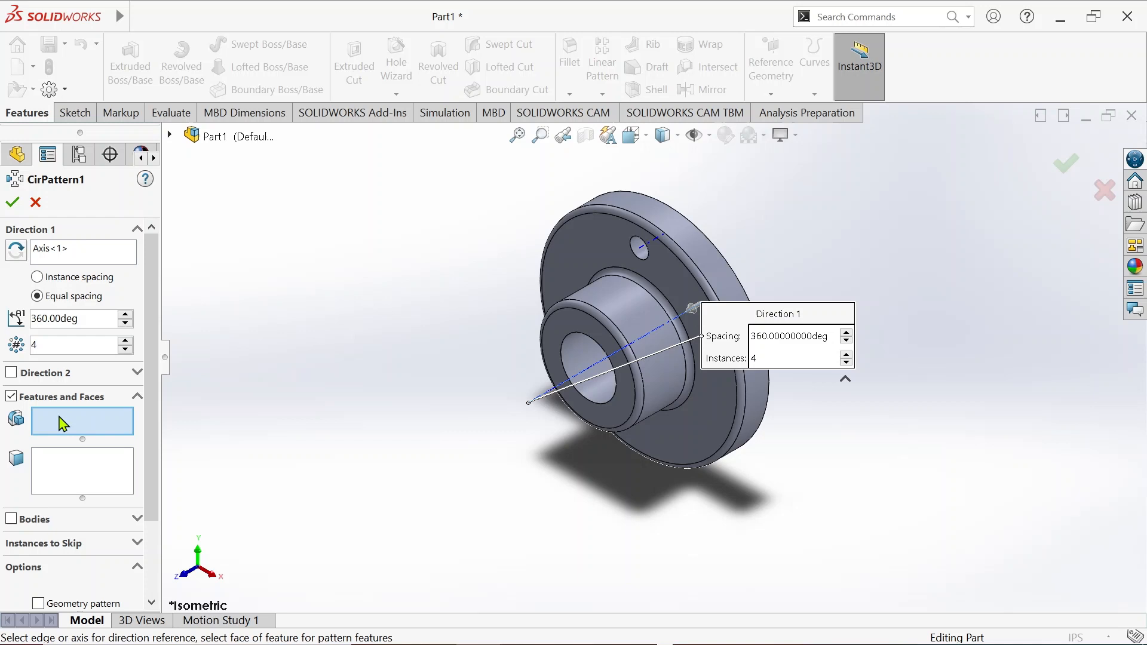
pyautogui.click(642, 252)
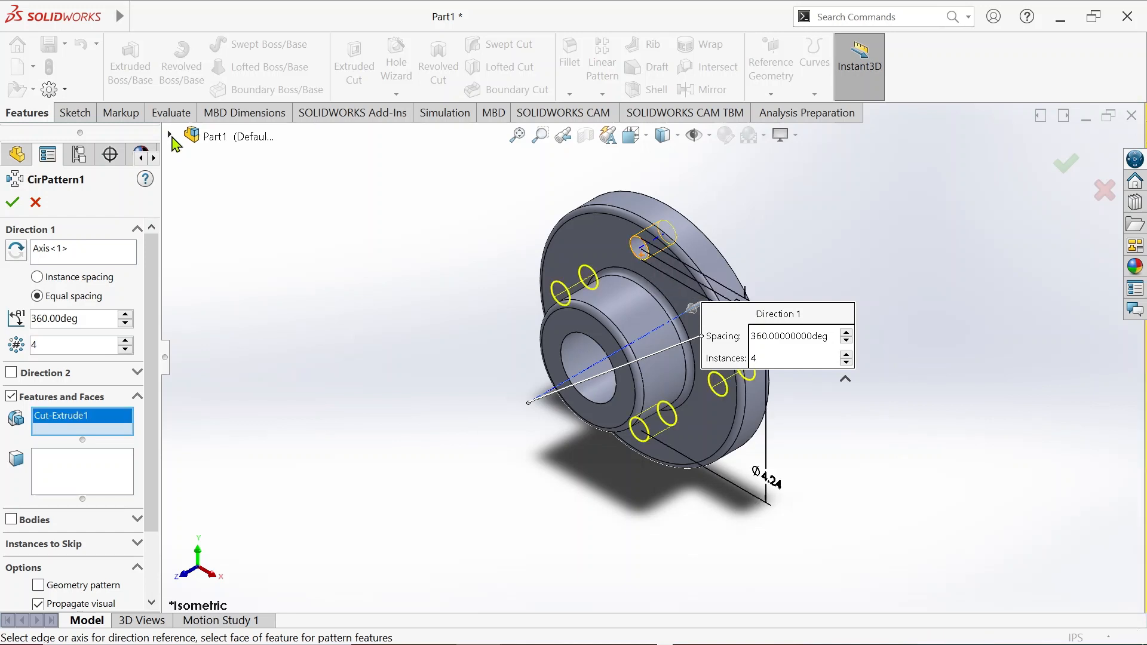
pyautogui.click(169, 136)
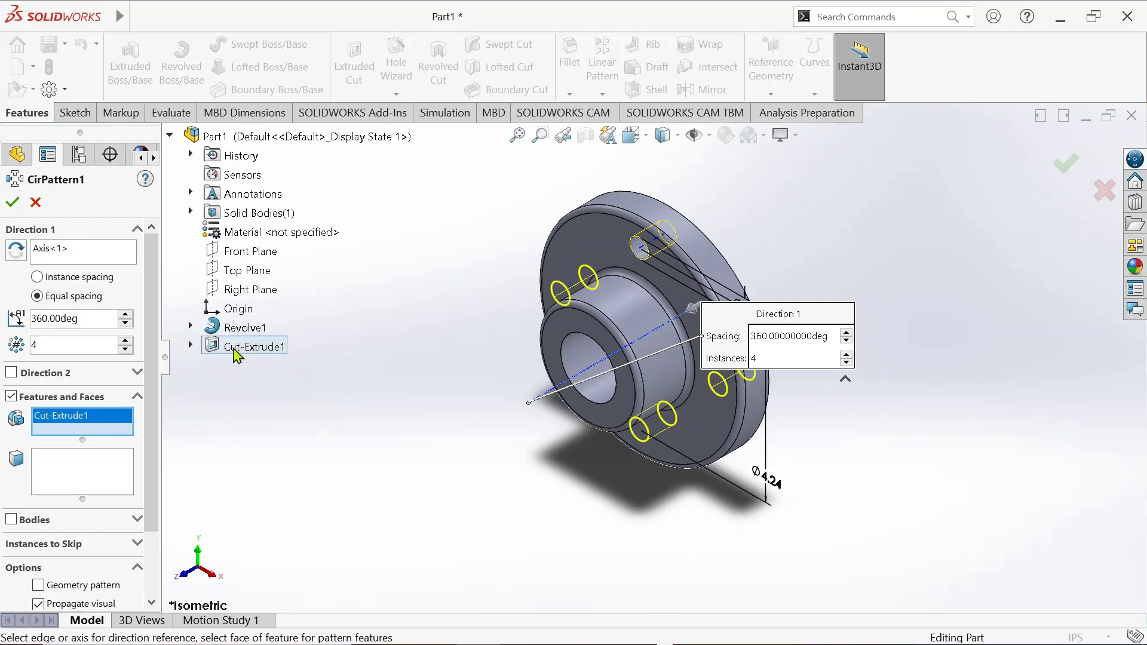
pyautogui.click(12, 202)
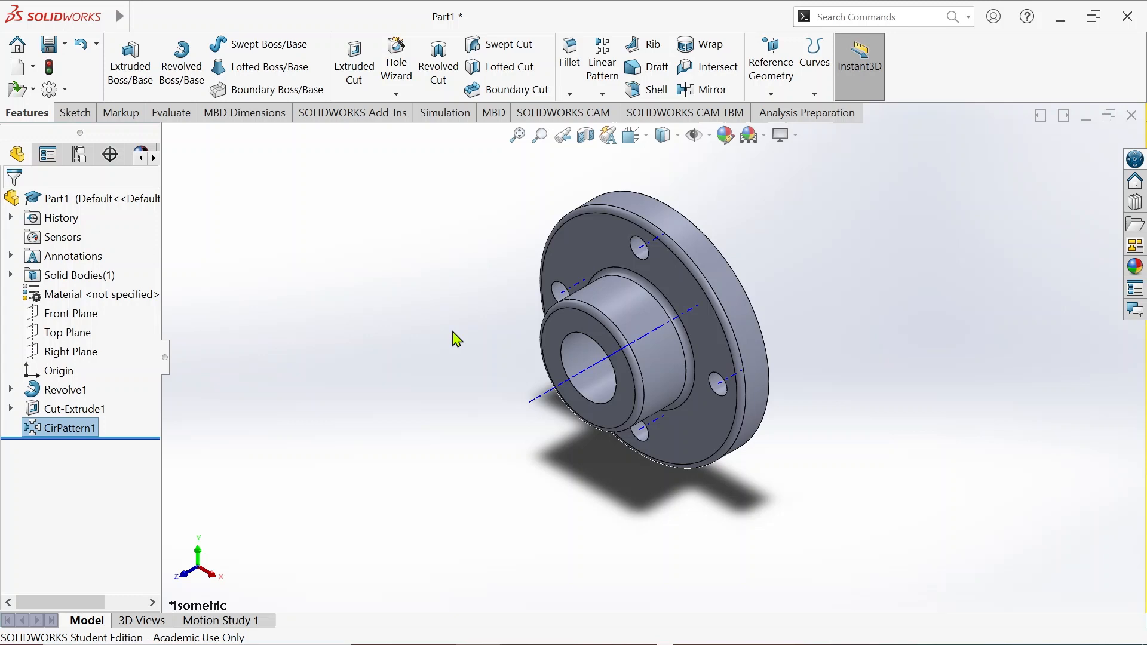
pyautogui.moveTo(449, 341)
pyautogui.mouseDown(button='middle')
pyautogui.moveTo(484, 260)
pyautogui.moveTo(472, 303)
pyautogui.mouseUp(button='middle')
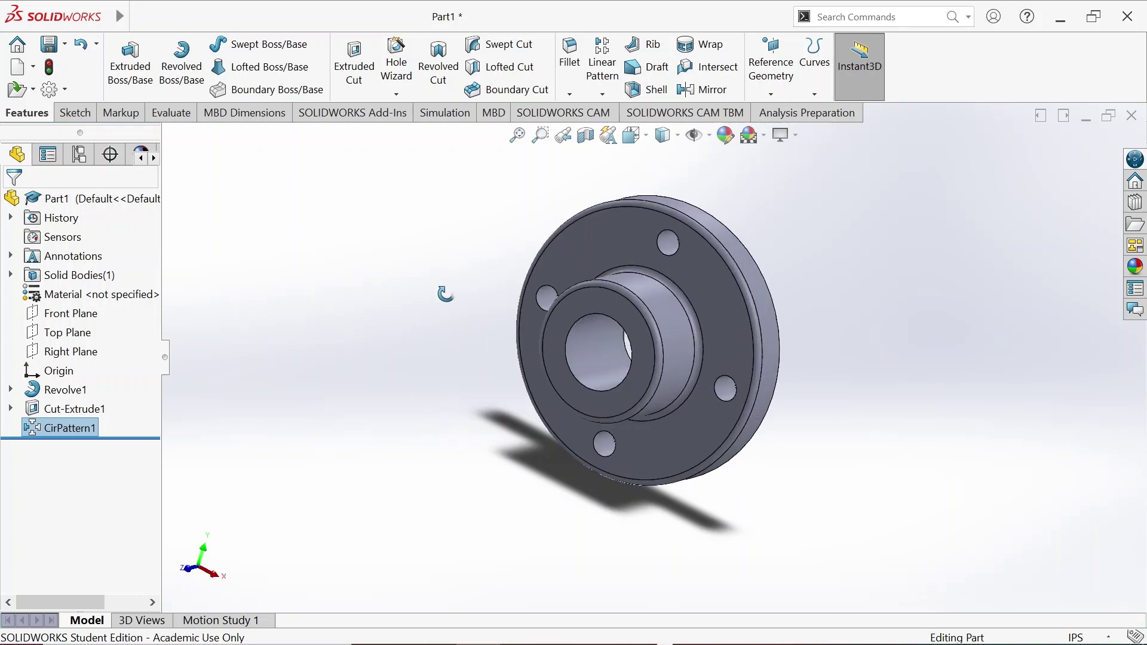
# Step: Hide the temporary axes and select the Bearing part root for an appearance edit
pyautogui.click(703, 136)
pyautogui.click(720, 181)
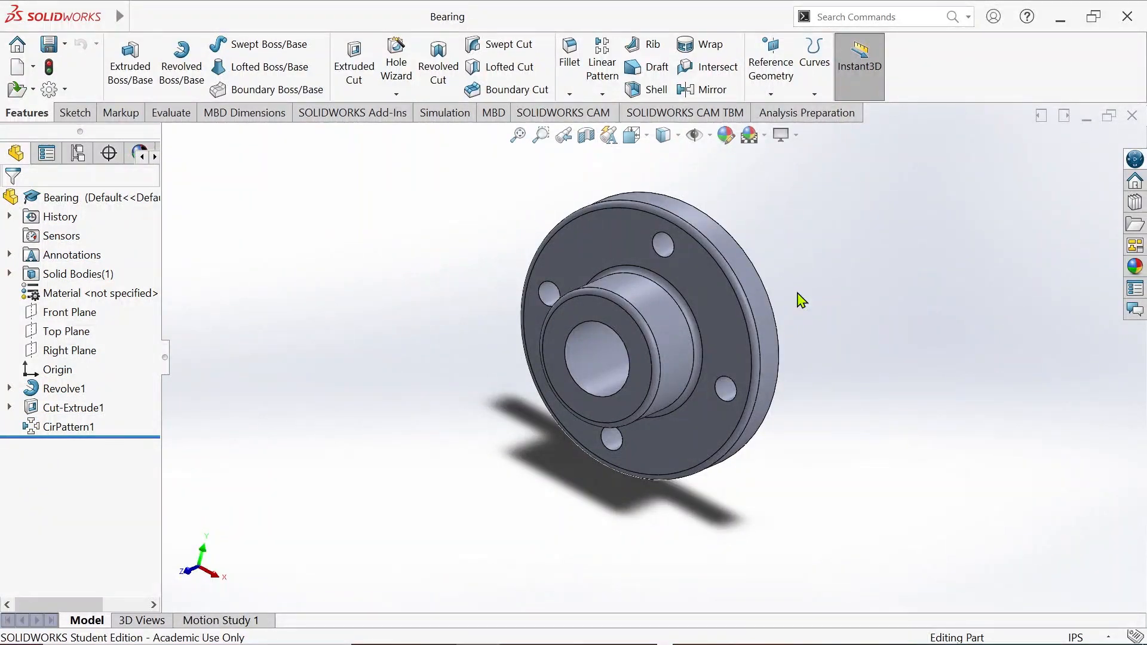
pyautogui.click(61, 197)
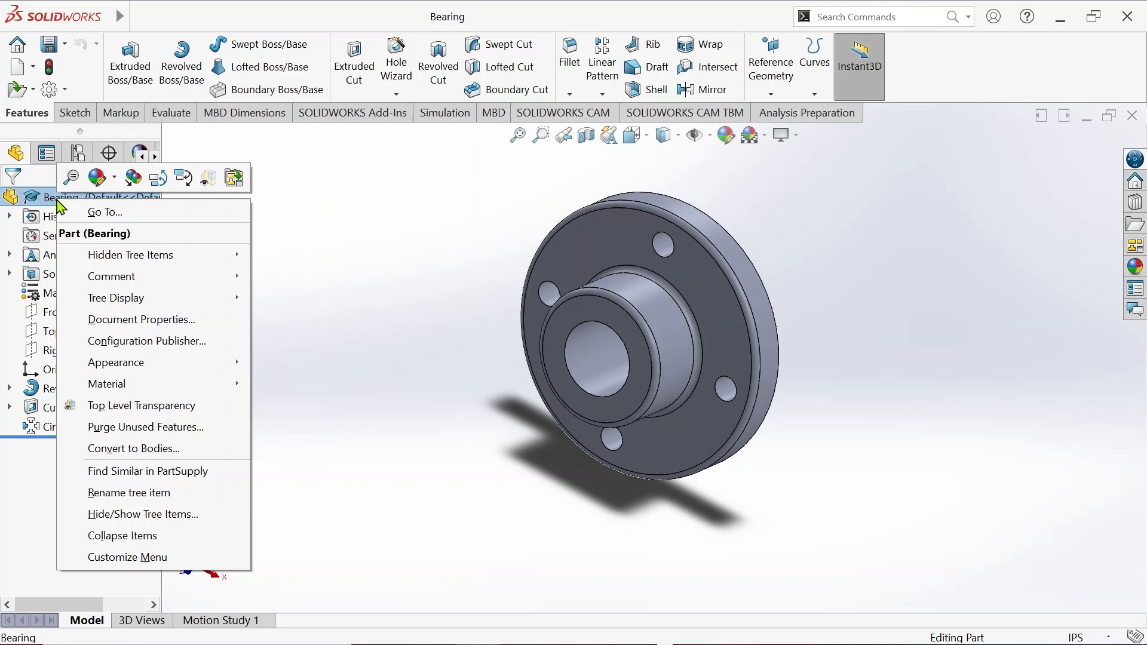
pyautogui.moveTo(162, 362)
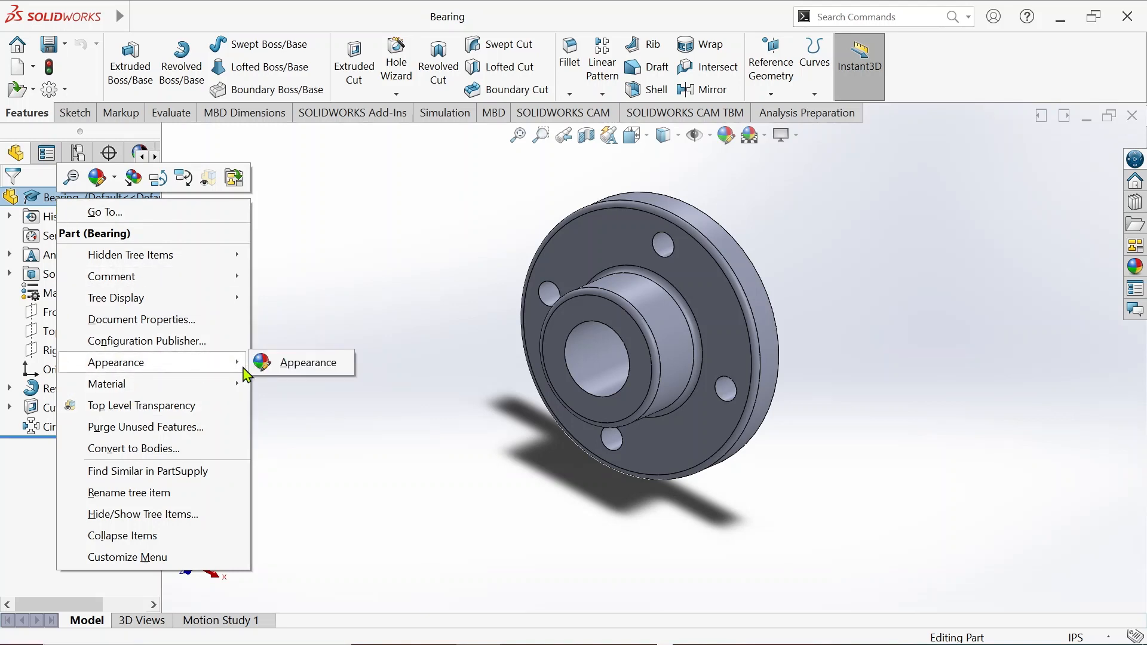
# Step: Colour the whole Bearing part cyan via Appearance after sampling yellow and orange
pyautogui.click(307, 361)
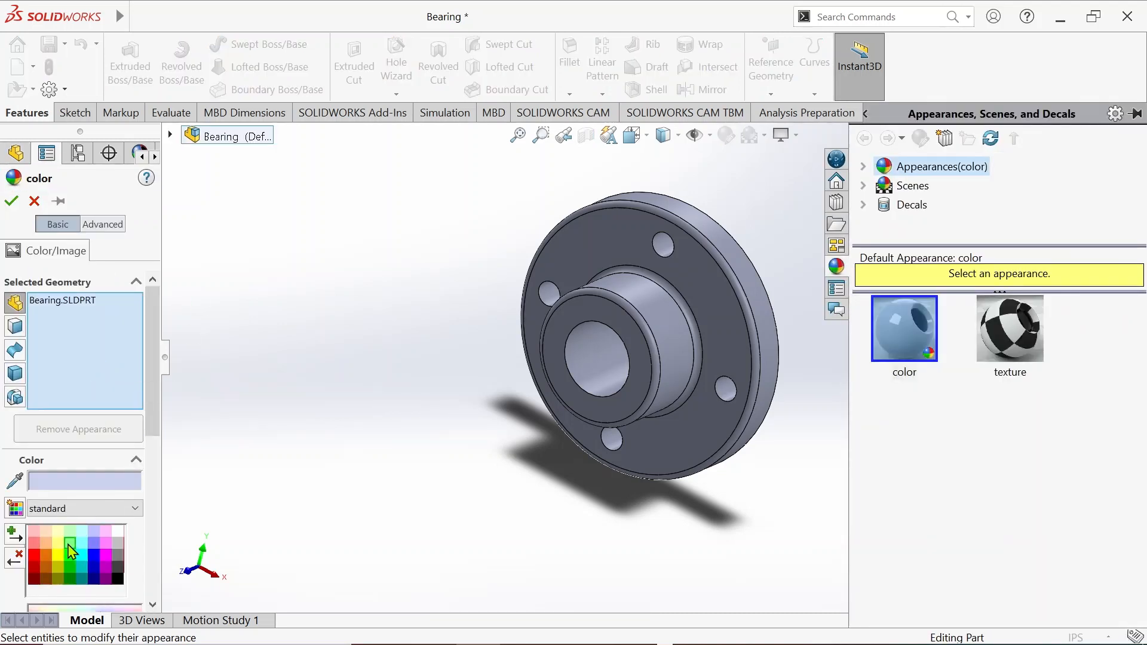
pyautogui.click(59, 544)
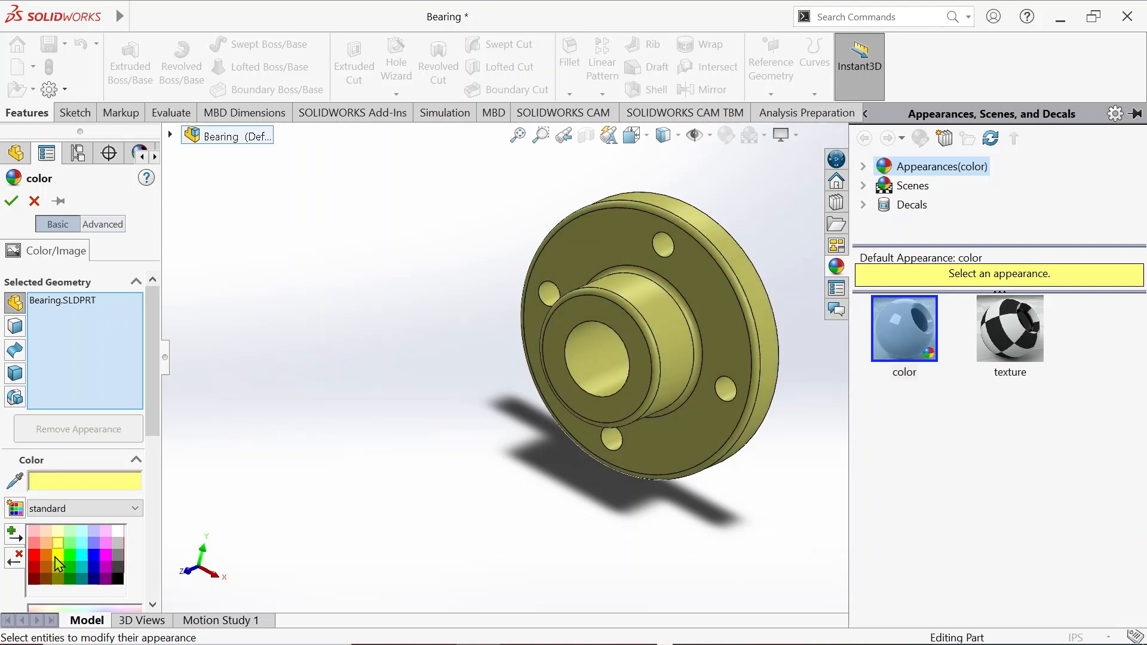
pyautogui.click(56, 560)
pyautogui.click(46, 545)
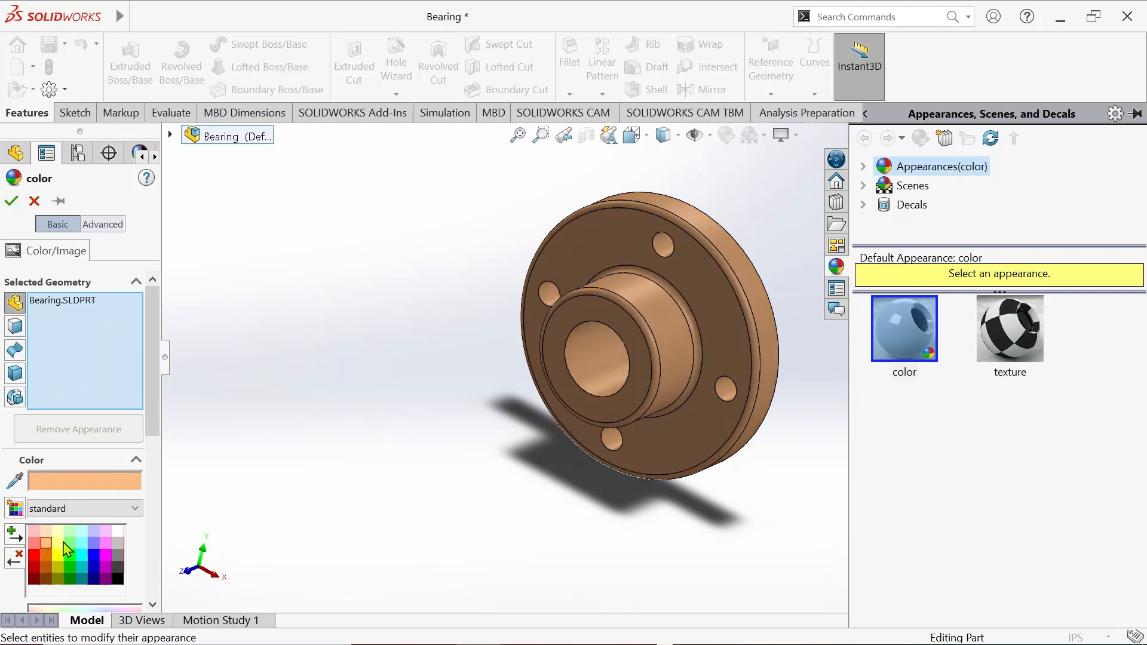
pyautogui.click(82, 543)
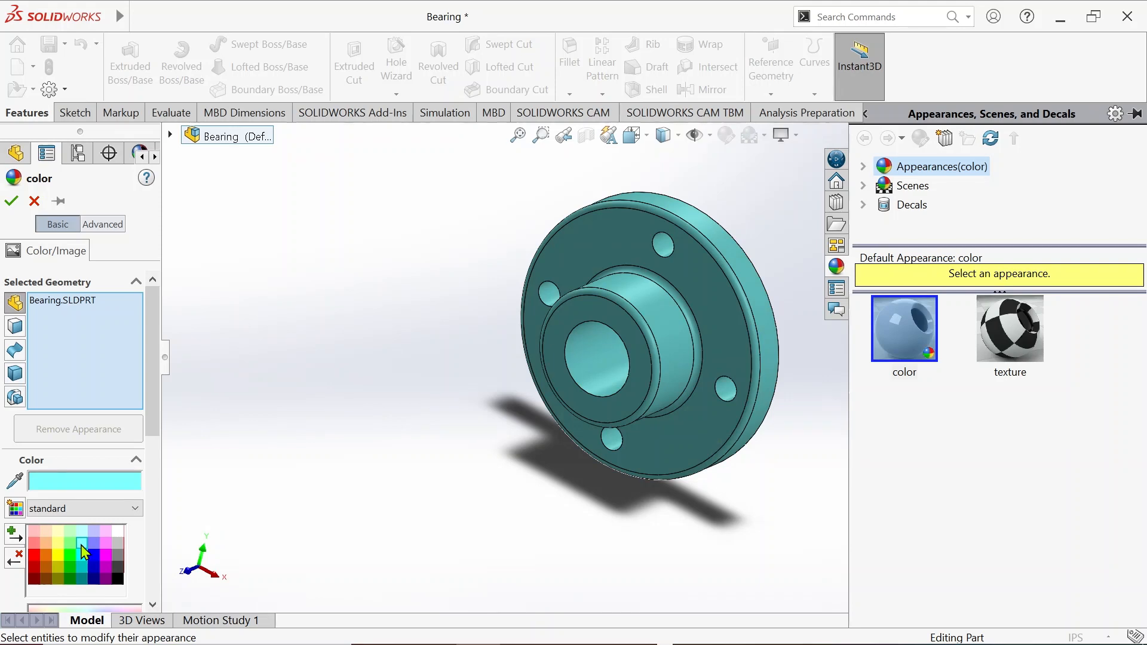
pyautogui.click(12, 200)
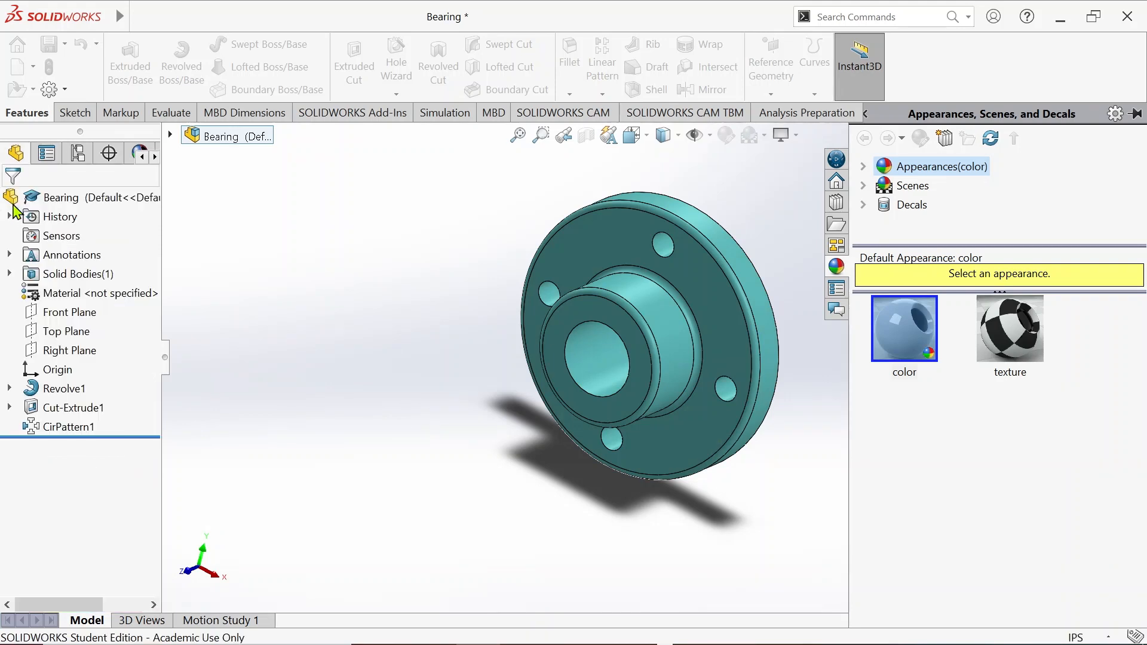